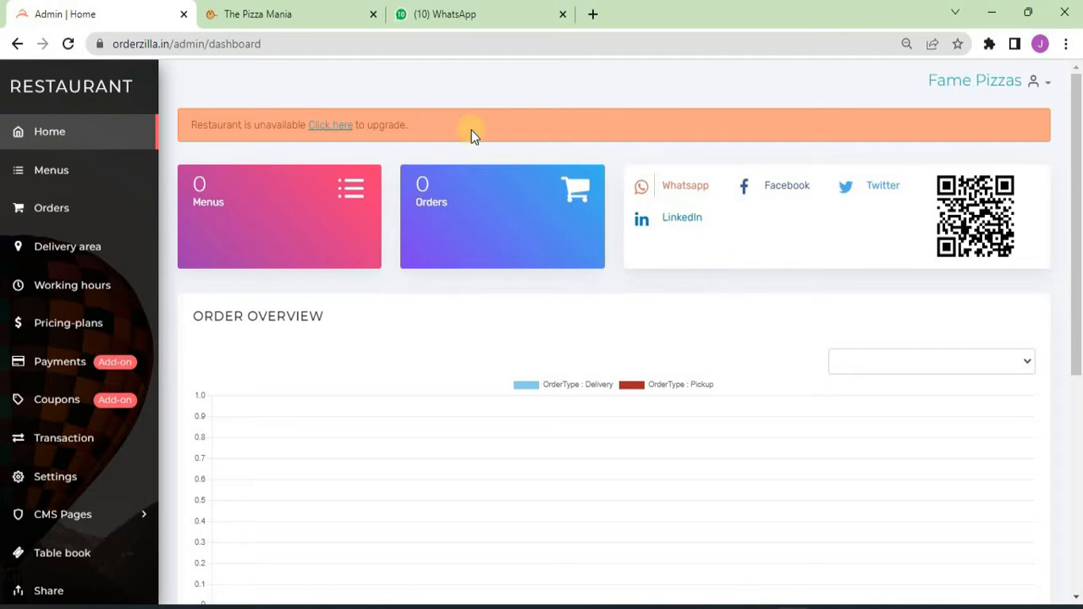
# - Open the upgrade and pricing plans page and scroll to the FREE TRIAL plan
pyautogui.click(330, 128)
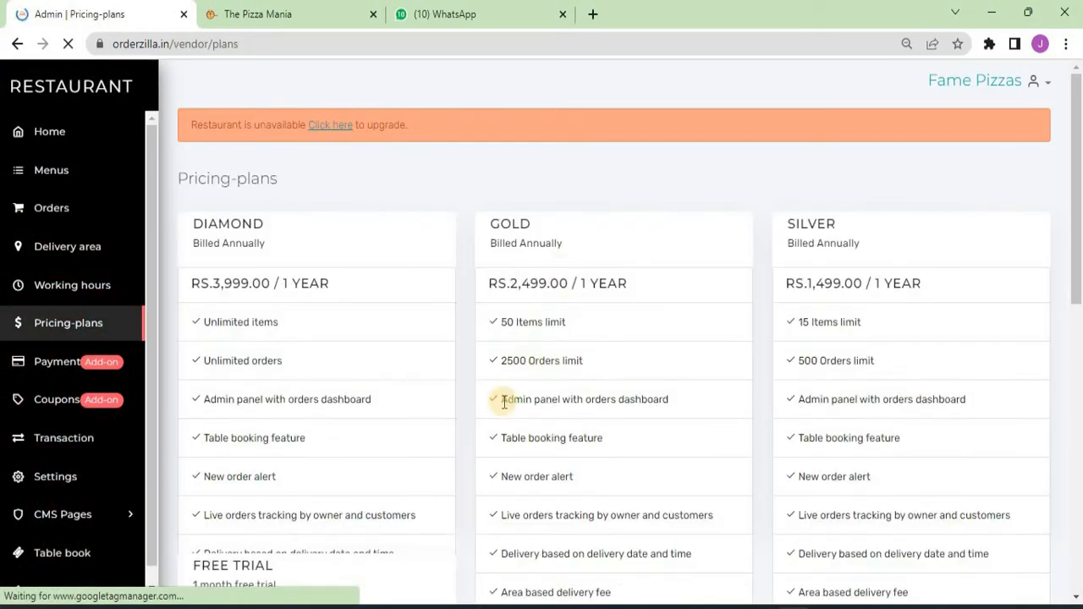
pyautogui.scroll(-4, 338, 466)
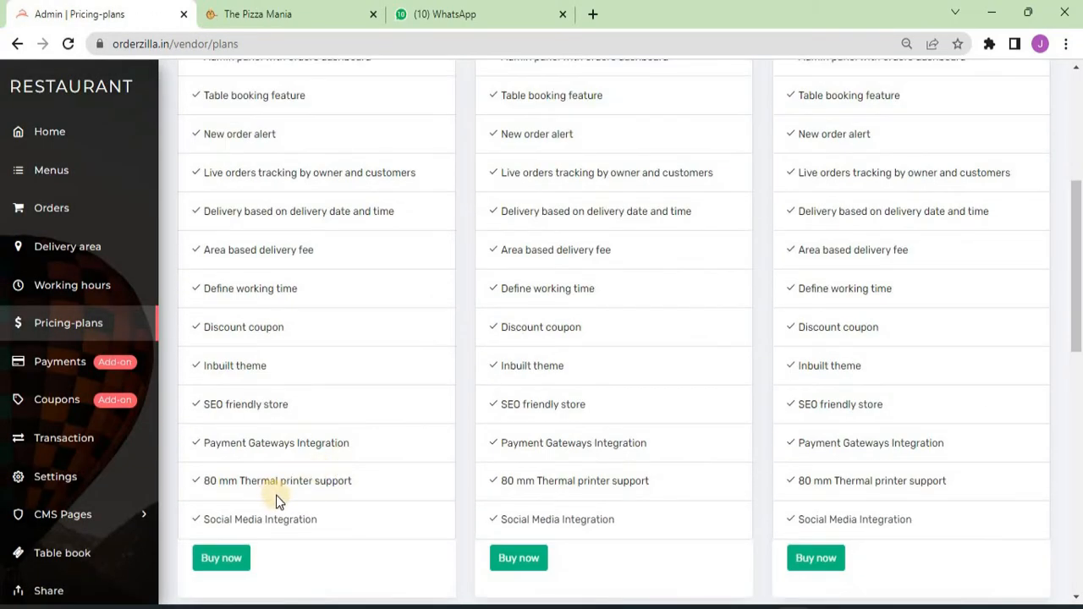
pyautogui.scroll(-2, 378, 539)
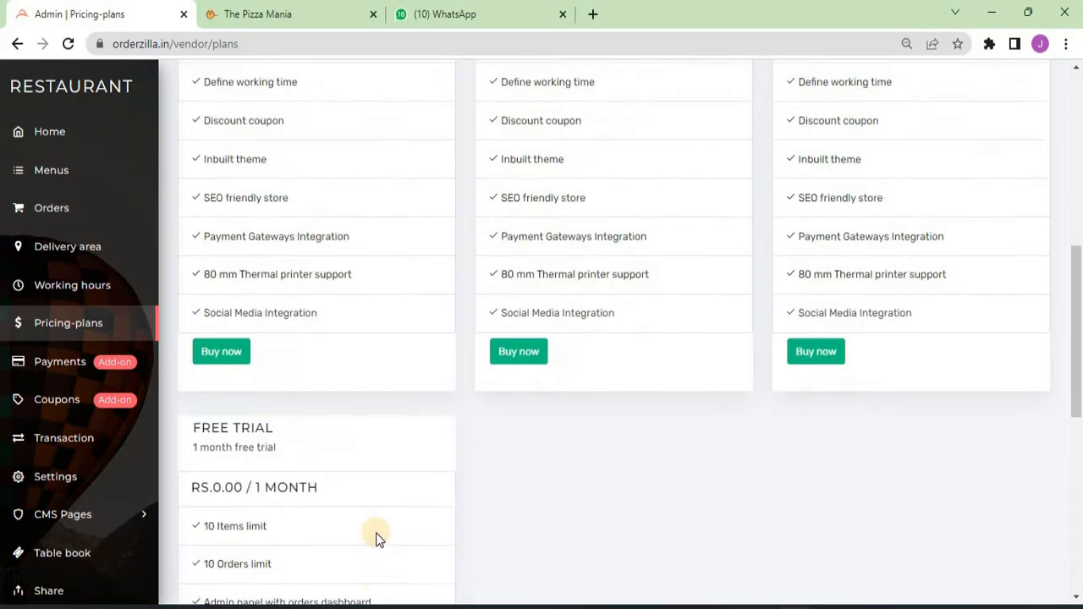
pyautogui.scroll(-4, 378, 539)
pyautogui.scroll(1, 252, 185)
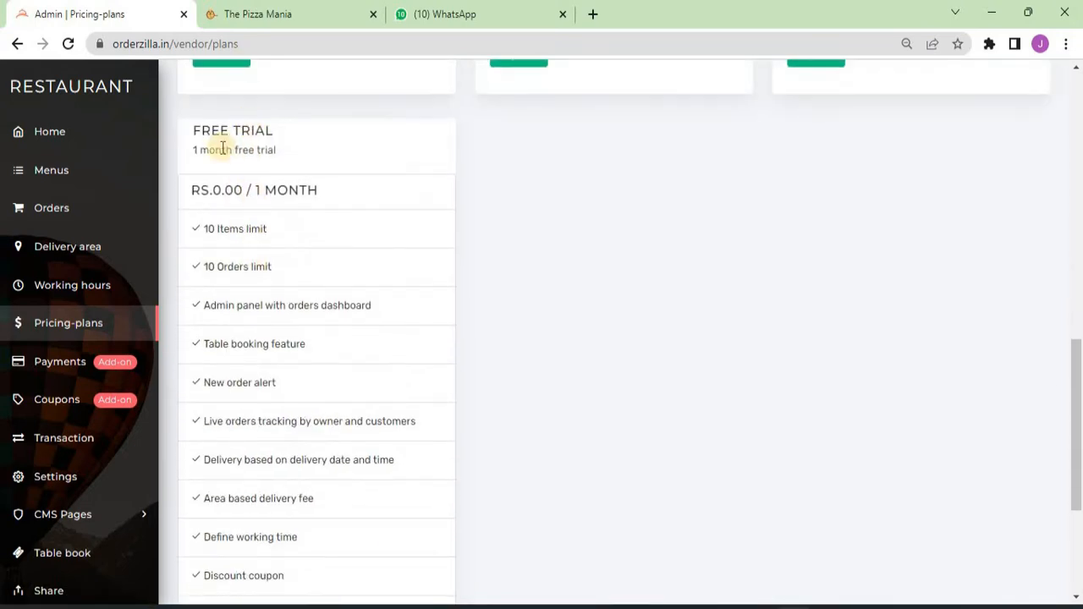
pyautogui.scroll(-3, 302, 415)
# - Activate the free one-month trial, then open the Fame Pizzas storefront in a new tab
pyautogui.click(221, 554)
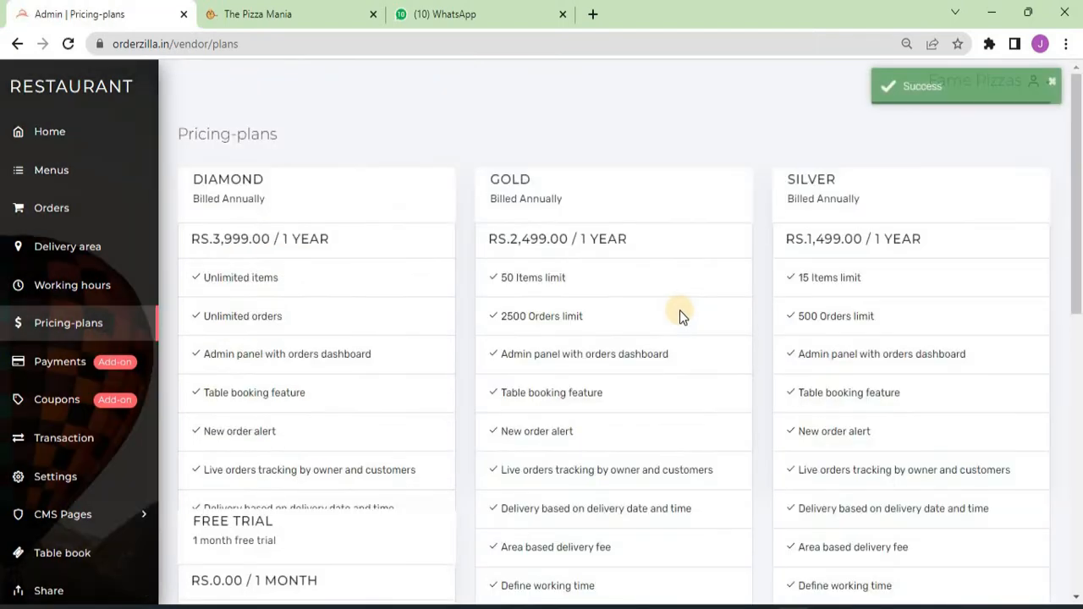
pyautogui.click(72, 131)
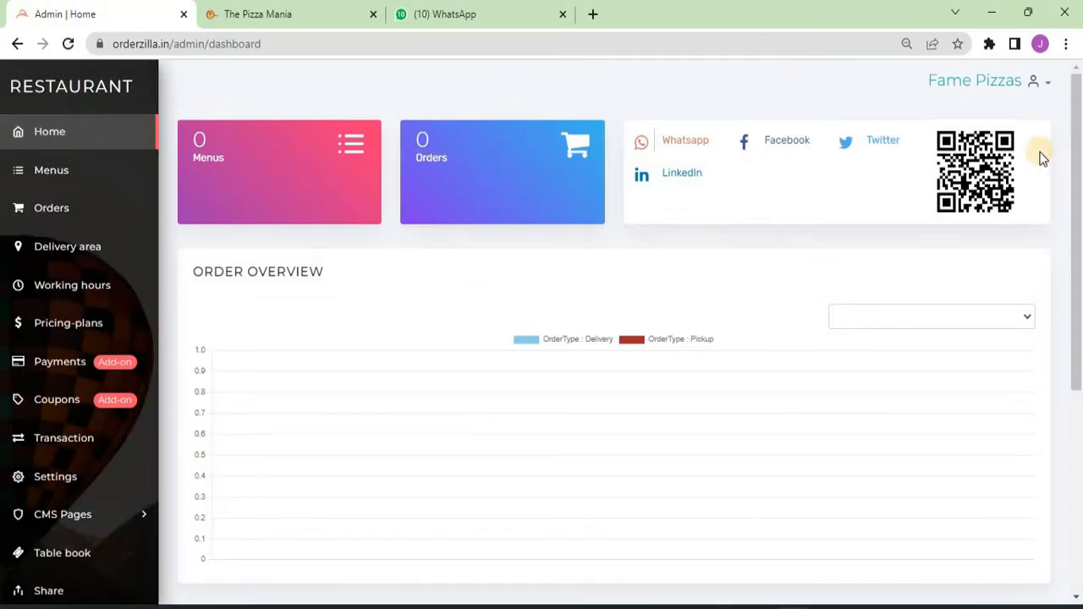
pyautogui.click(984, 81)
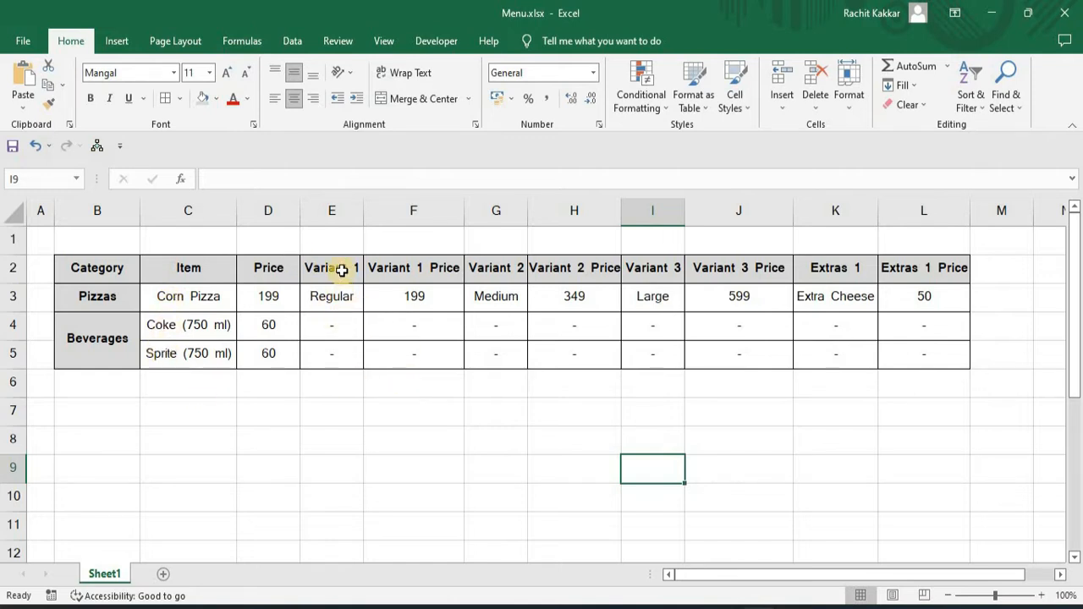
pyautogui.click(334, 206)
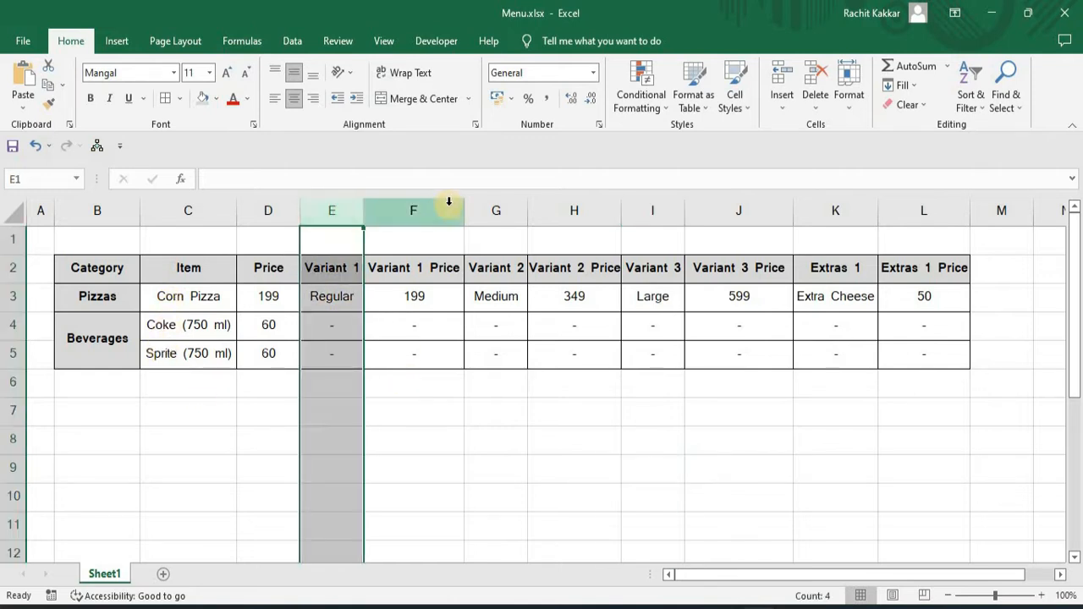
pyautogui.click(499, 207)
pyautogui.click(655, 209)
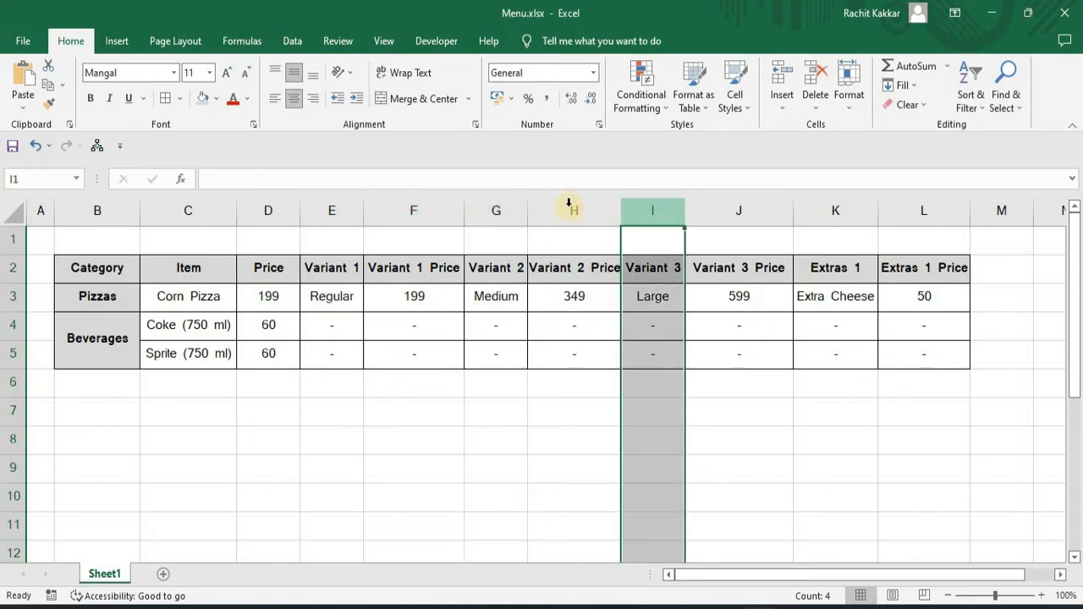
pyautogui.click(831, 308)
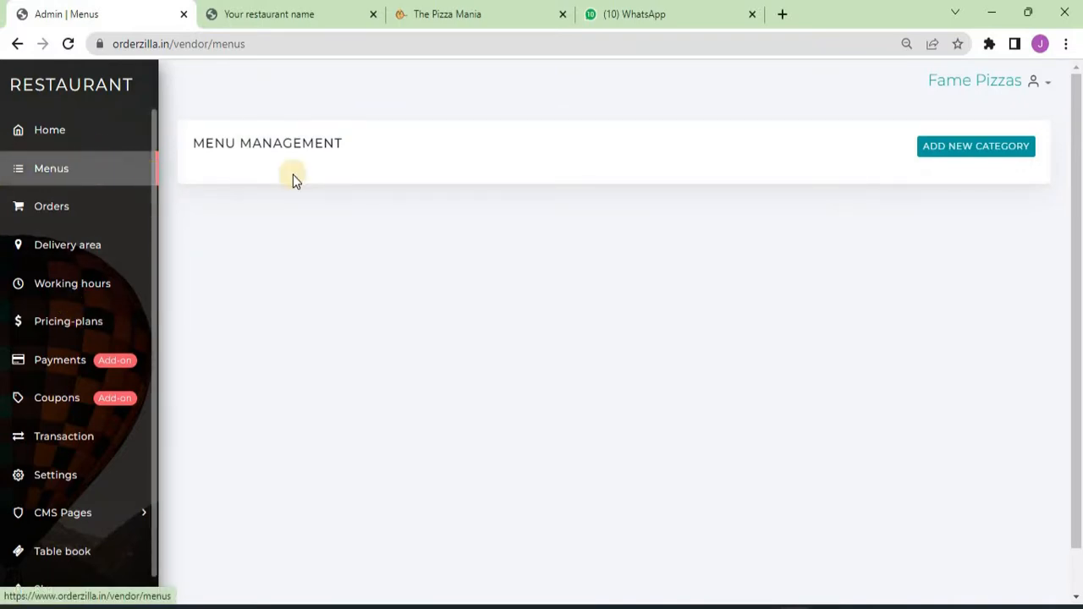
# - Create a Beverages menu category and open the form for its first item
pyautogui.click(966, 148)
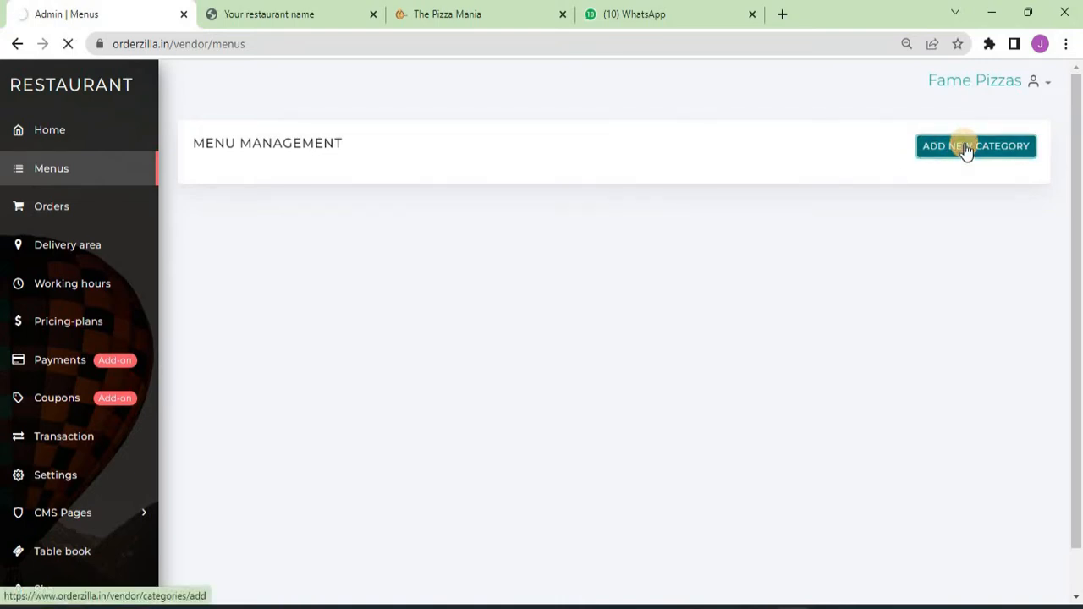
pyautogui.click(377, 206)
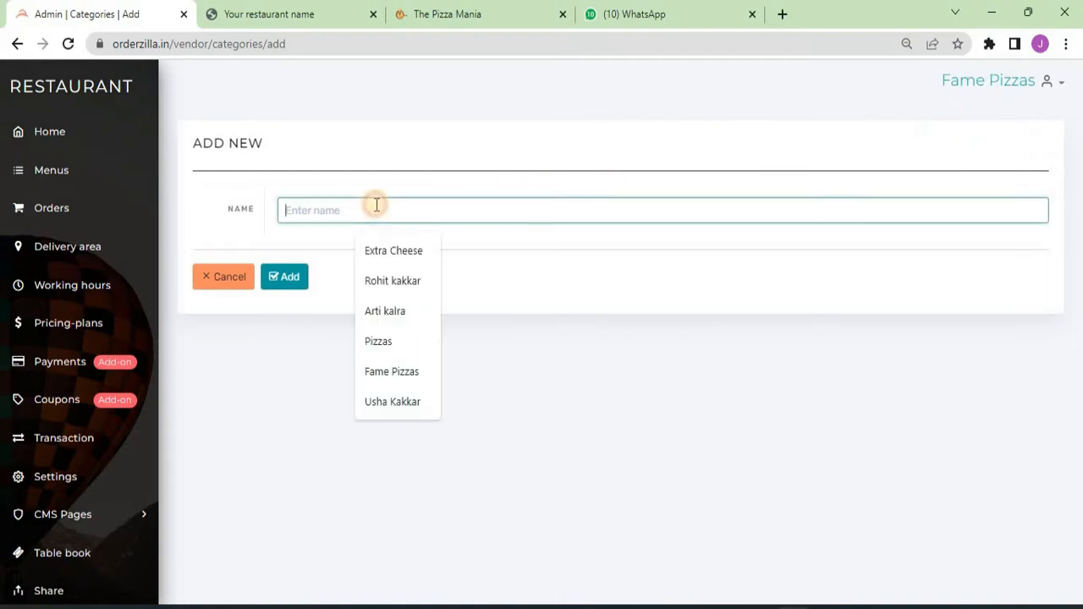
pyautogui.write('bev')
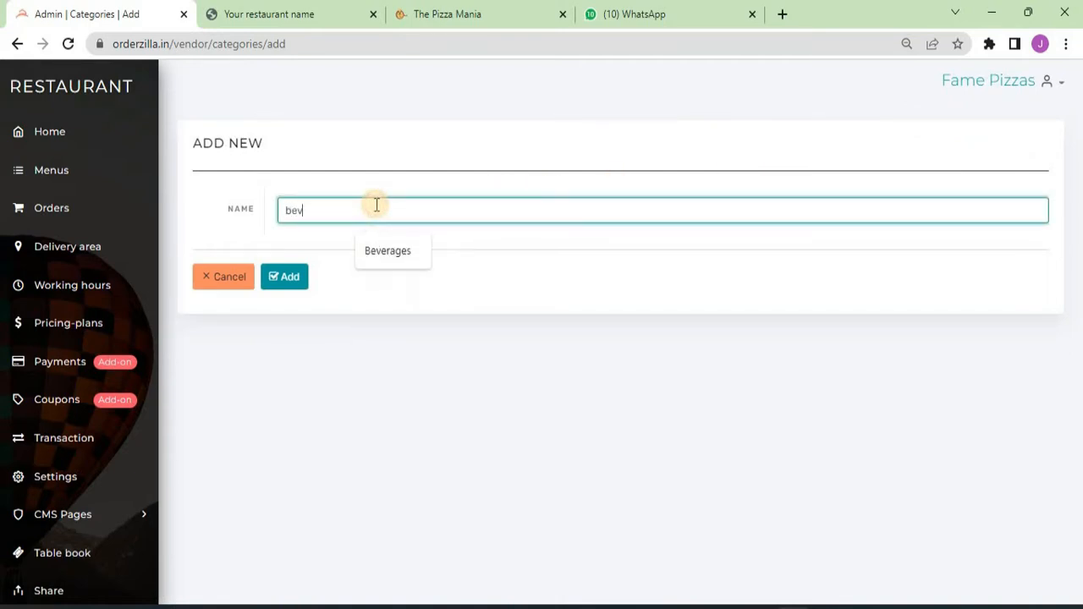
pyautogui.press('Down')
pyautogui.press('Return')
pyautogui.click(285, 284)
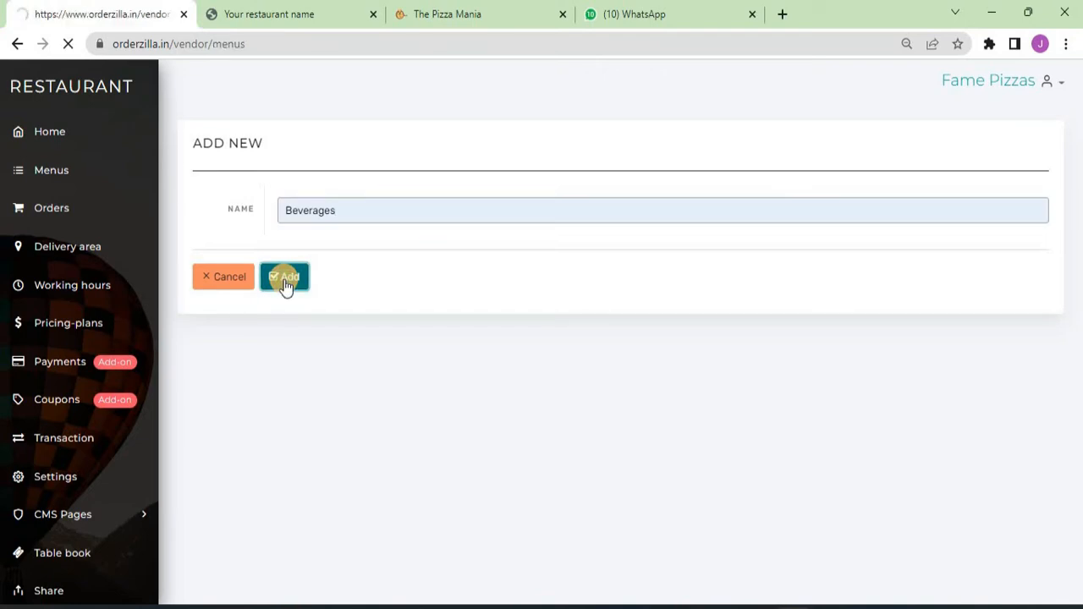
pyautogui.scroll(-1, 853, 278)
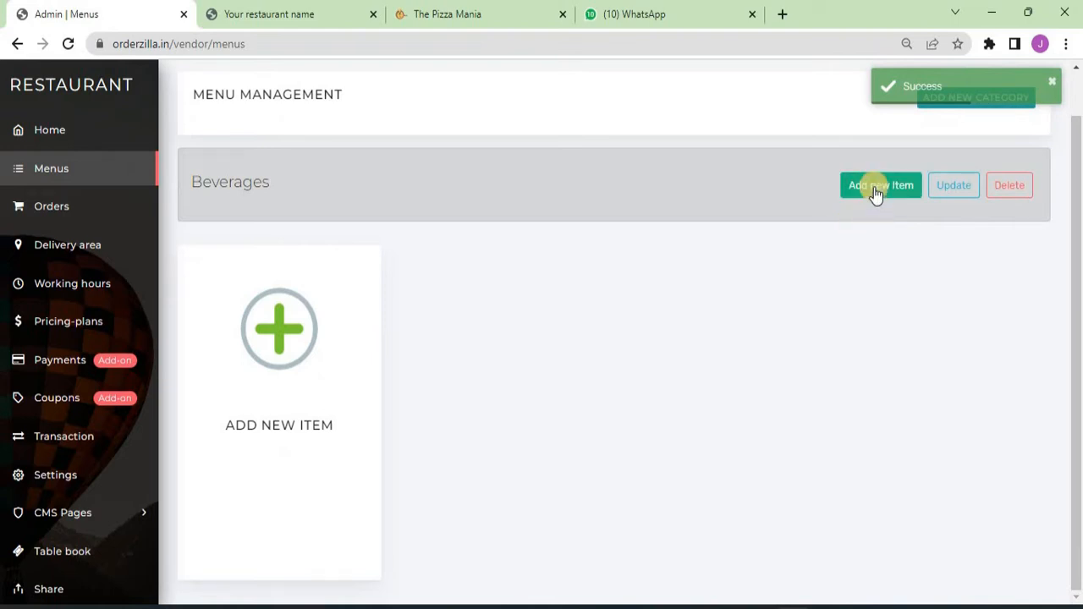
pyautogui.click(877, 203)
# - Add Sprite (750 ml) to Beverages at price 60, description 750 ml, with the Sprite.jpg photo
pyautogui.click(455, 236)
pyautogui.write('Spri')
pyautogui.press('Down')
pyautogui.press('Down')
pyautogui.press('Return')
pyautogui.press('Tab')
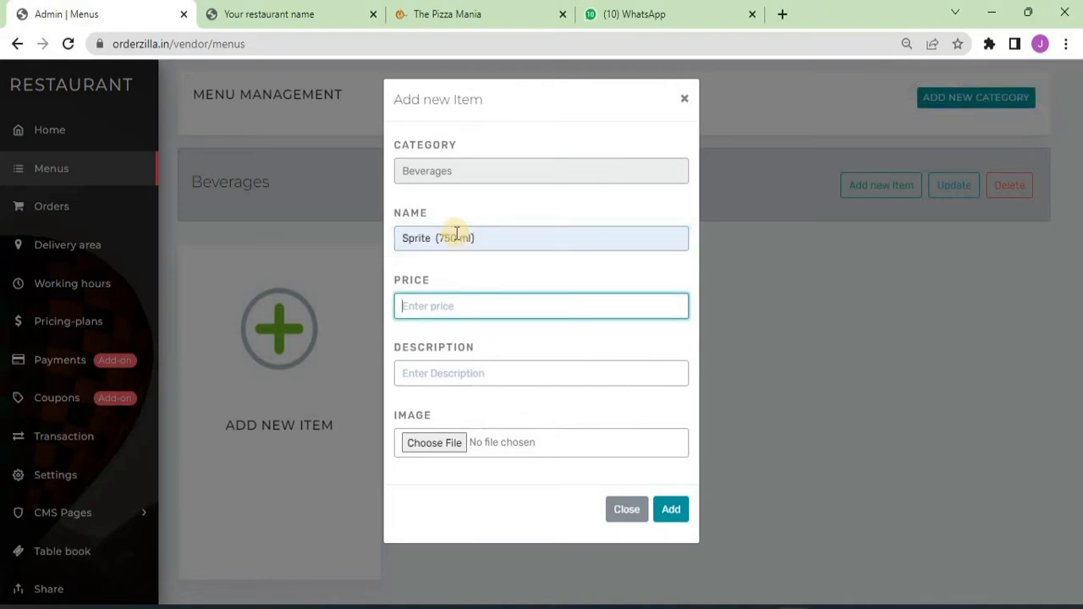
pyautogui.write('60')
pyautogui.press('Tab')
pyautogui.write('75')
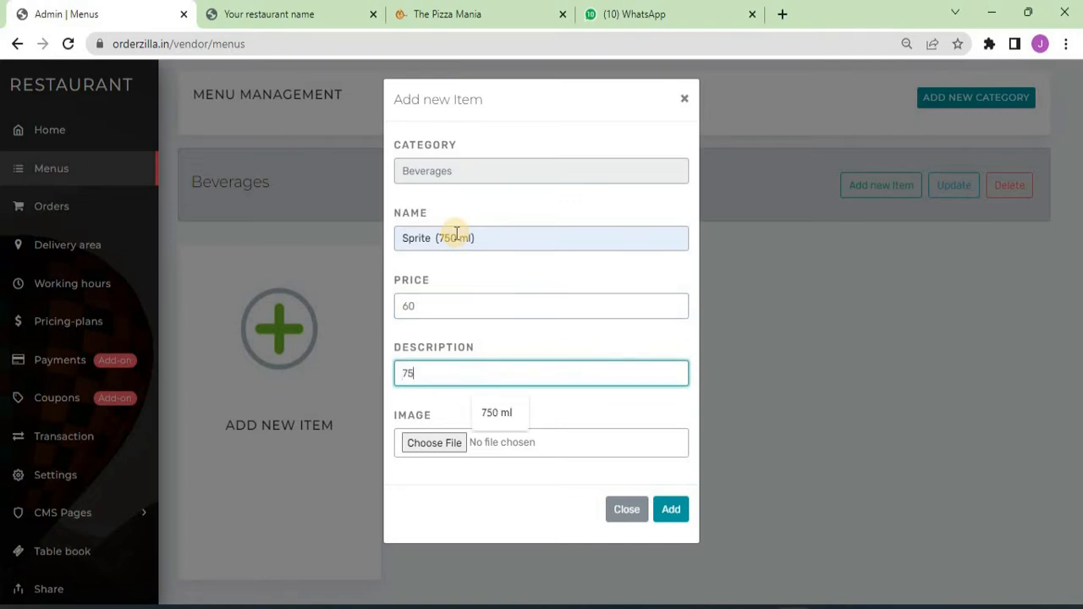
pyautogui.write('0')
pyautogui.press('Down')
pyautogui.press('Return')
pyautogui.press('Tab')
pyautogui.click(425, 429)
pyautogui.click(479, 152)
pyautogui.click(406, 375)
pyautogui.click(670, 510)
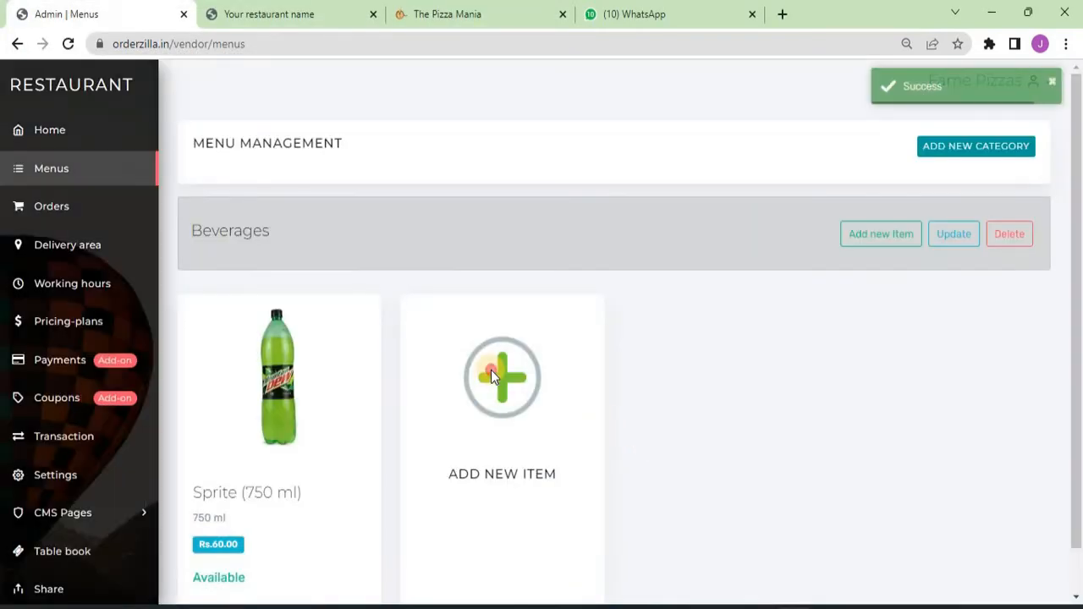
# - Add Coke (750 ml) at price 60, description 750 ml, with the Coke.jpg photo
pyautogui.click(490, 369)
pyautogui.click(466, 237)
pyautogui.write('Cok')
pyautogui.press('Down')
pyautogui.press('Tab')
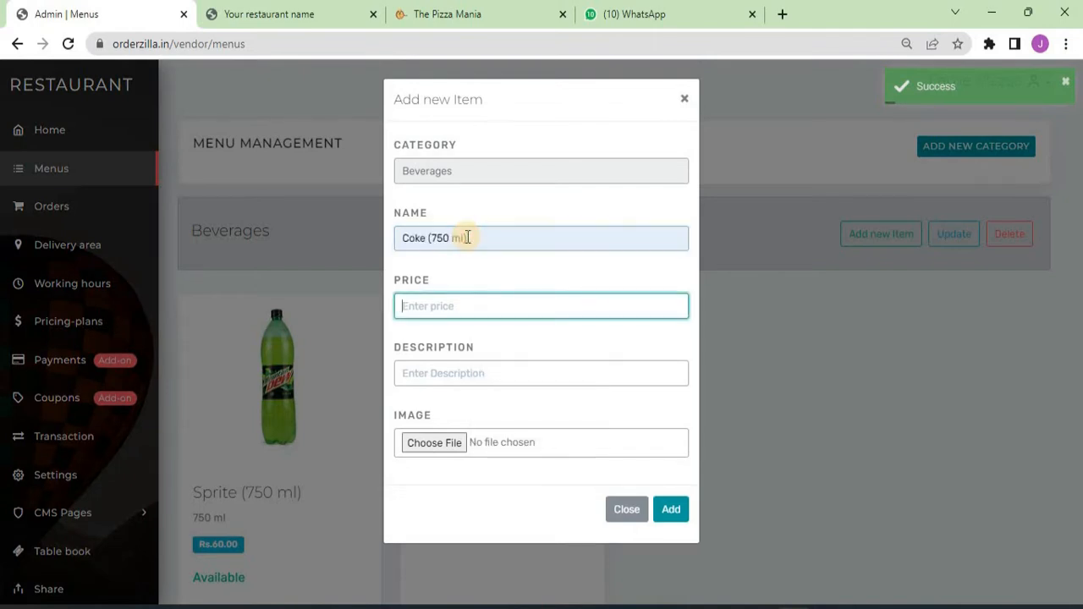
pyautogui.write('60')
pyautogui.press('Tab')
pyautogui.write('7')
pyautogui.press('Down')
pyautogui.press('Return')
pyautogui.press('Tab')
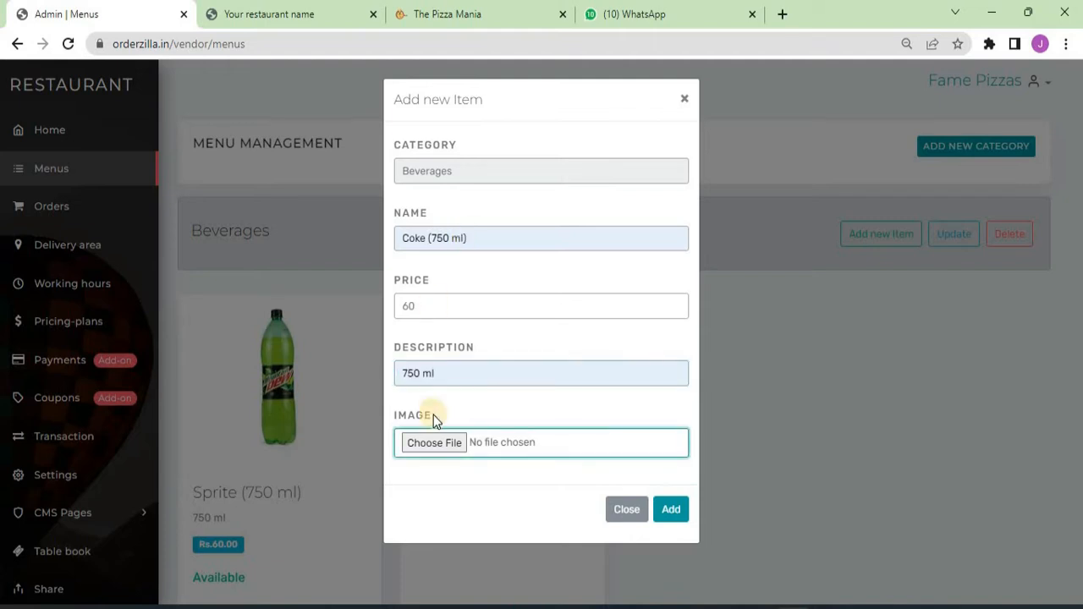
pyautogui.click(456, 442)
pyautogui.doubleClick(179, 161)
pyautogui.click(673, 510)
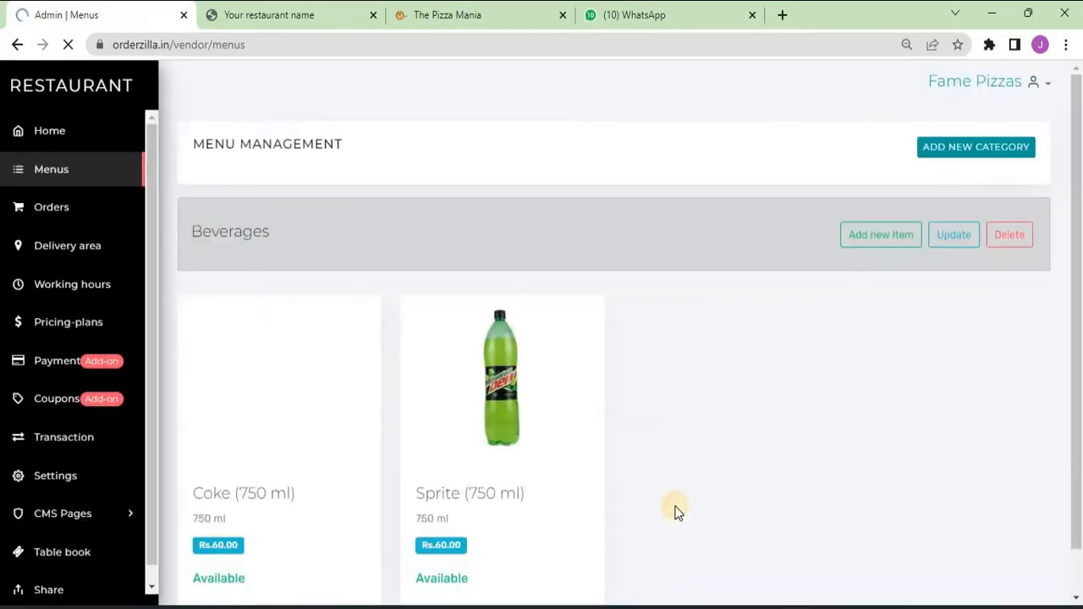
# - Check that Coke shows on the storefront, then start a new category back in the admin Menus
pyautogui.click(229, 15)
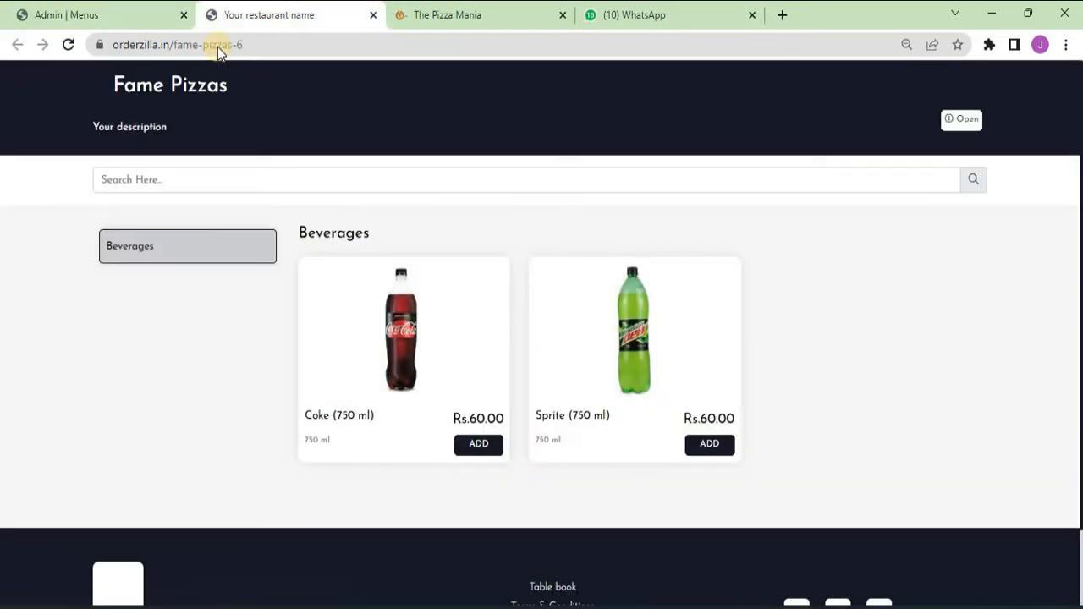
pyautogui.click(484, 448)
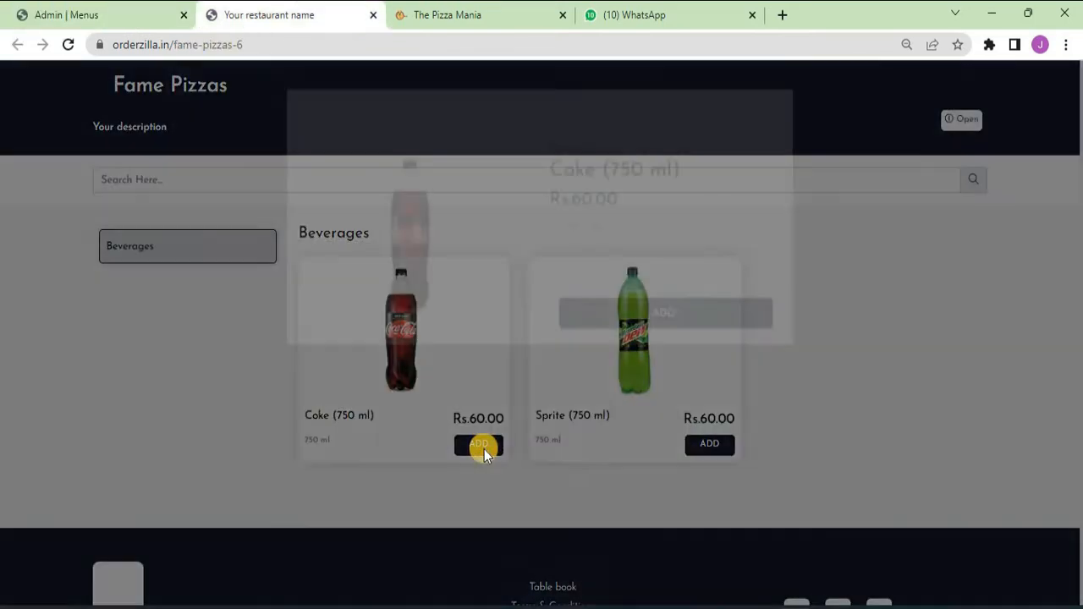
pyautogui.click(774, 227)
pyautogui.click(83, 8)
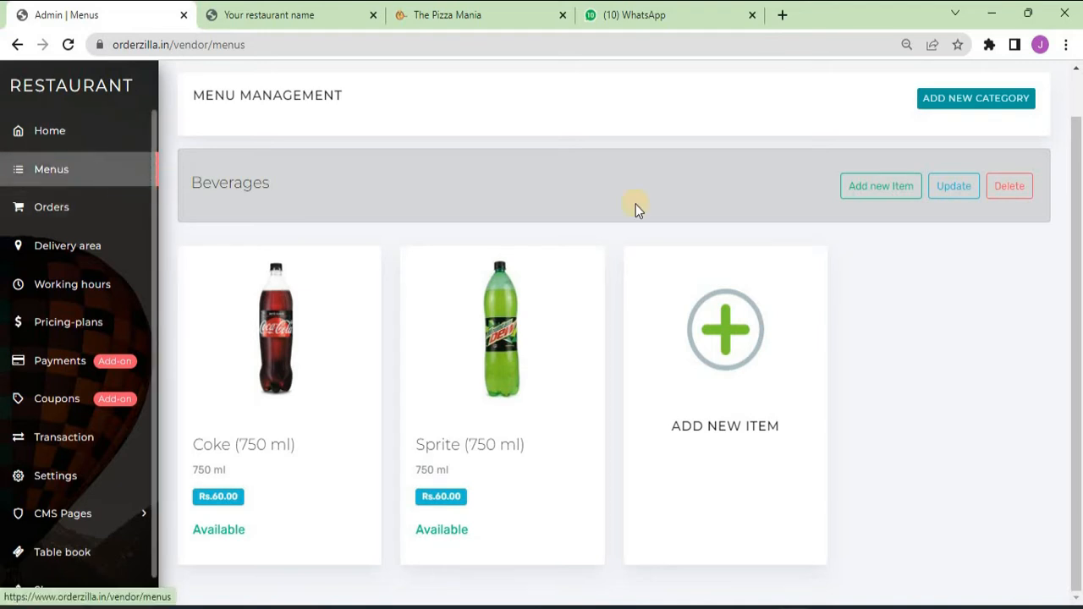
pyautogui.click(957, 98)
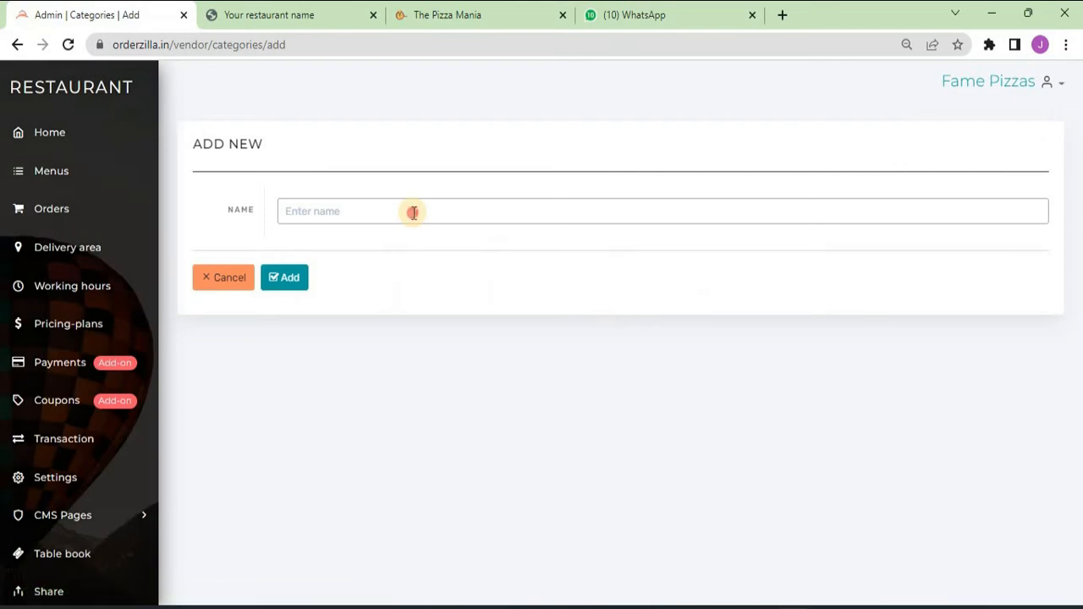
# - Create a Pizzas menu category
pyautogui.click(414, 211)
pyautogui.write('Pizz')
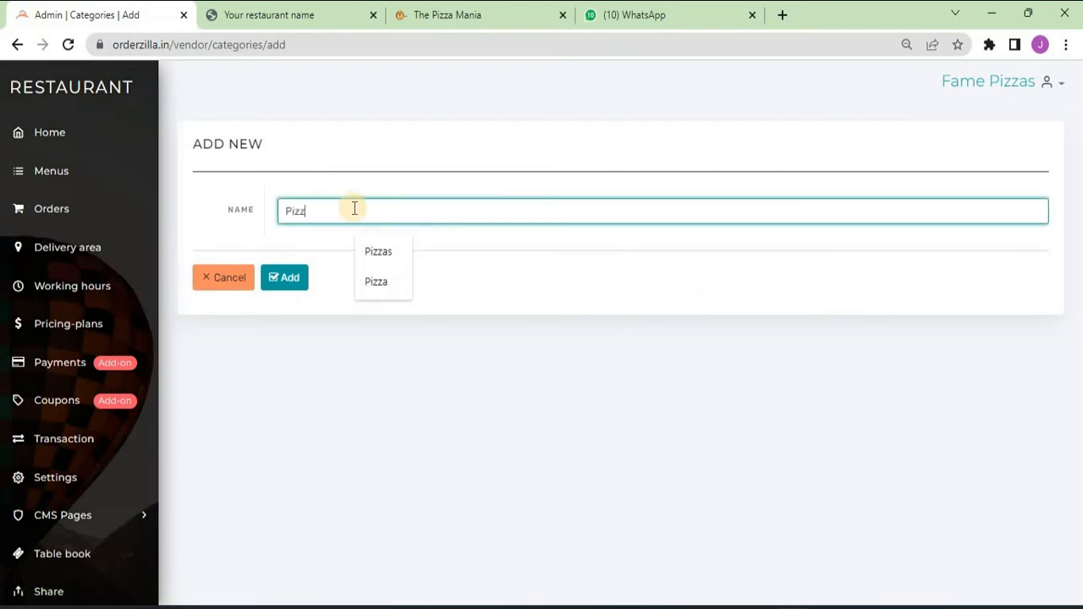
pyautogui.click(378, 251)
pyautogui.click(303, 285)
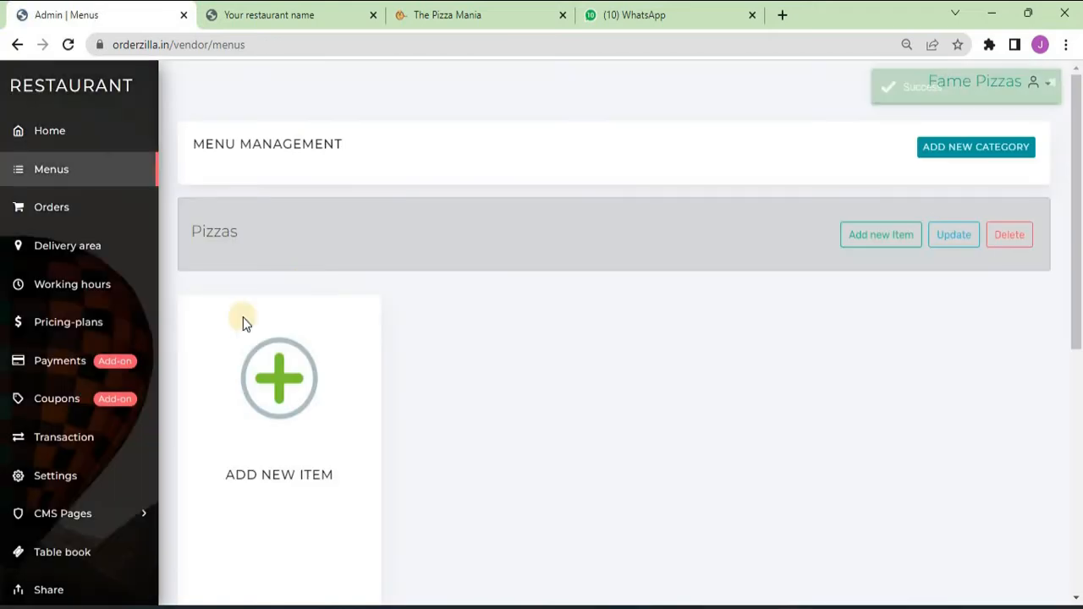
# - Add Corn Pizza to Pizzas at 199, described 'Made of corn', with the Corn Pizza.jpg photo
pyautogui.click(282, 386)
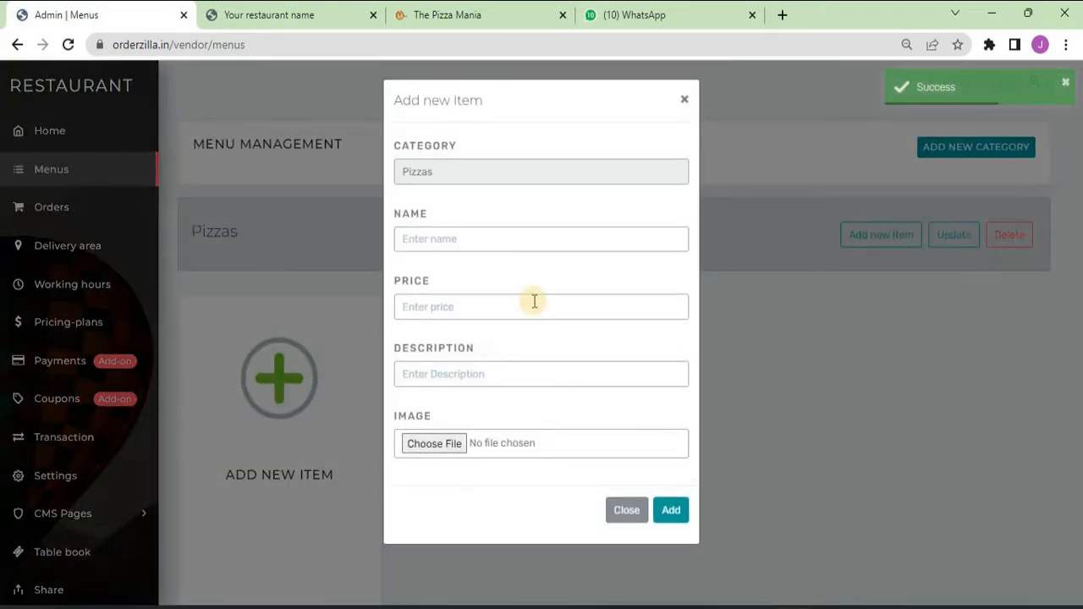
pyautogui.click(489, 247)
pyautogui.write('Corn')
pyautogui.press('Down')
pyautogui.press('Return')
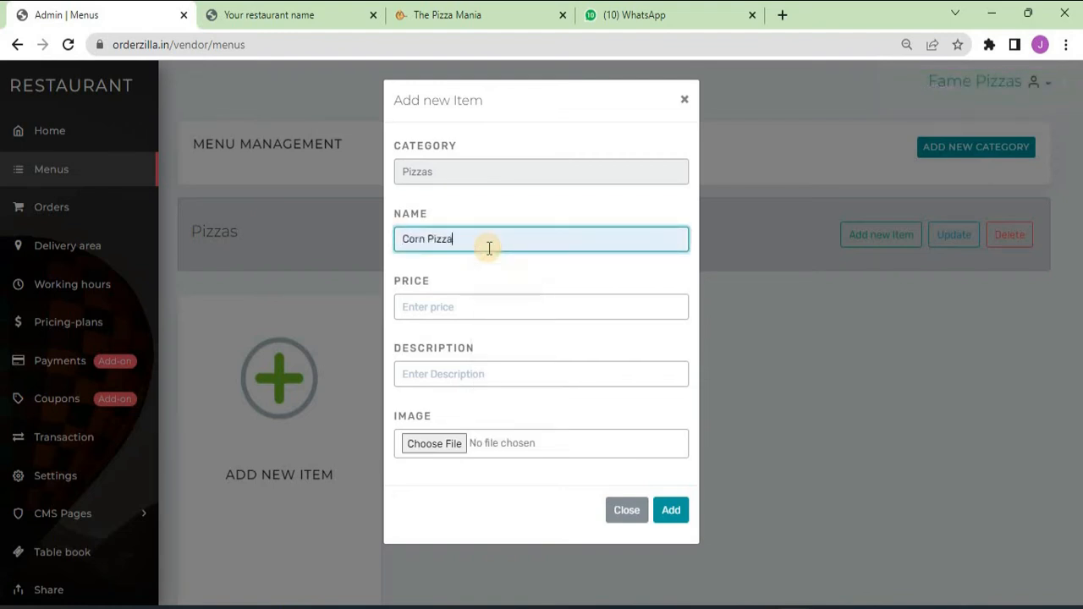
pyautogui.press('Tab')
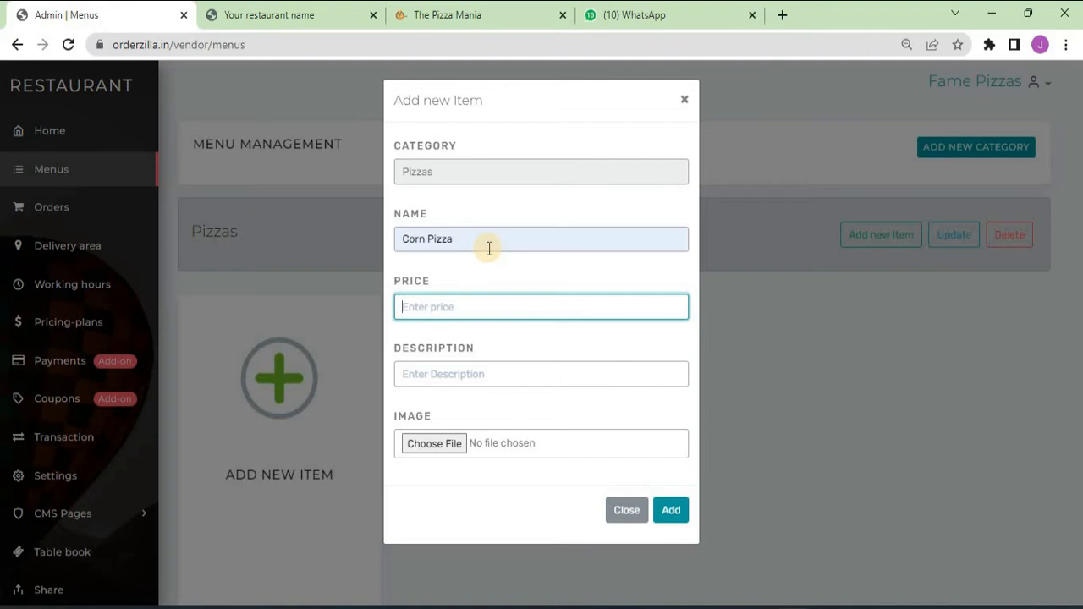
pyautogui.write('199')
pyautogui.press('Tab')
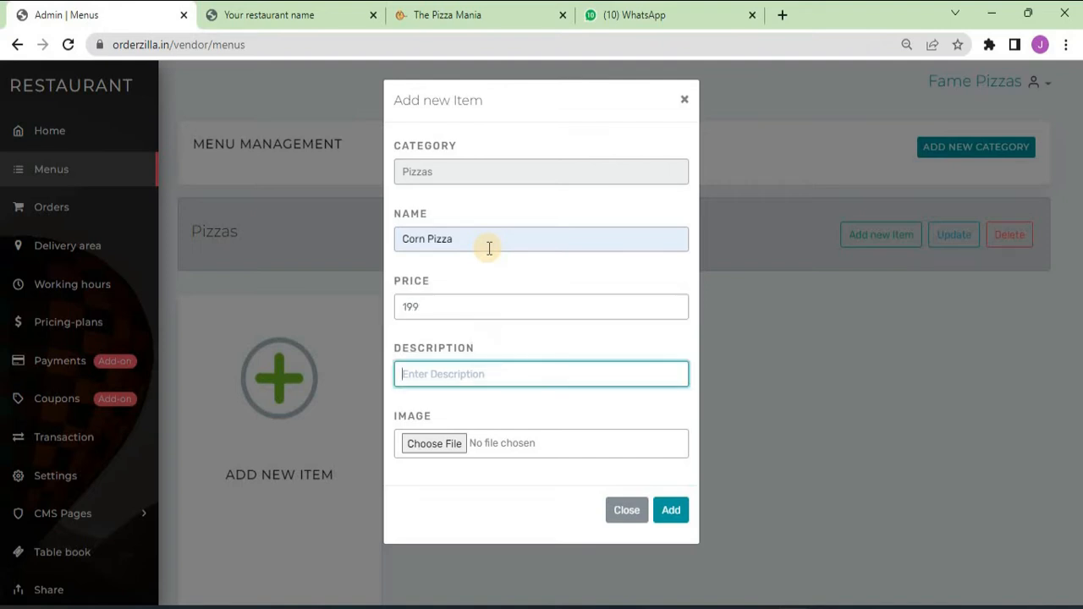
pyautogui.write('Ma')
pyautogui.press('Down')
pyautogui.press('Return')
pyautogui.click(453, 444)
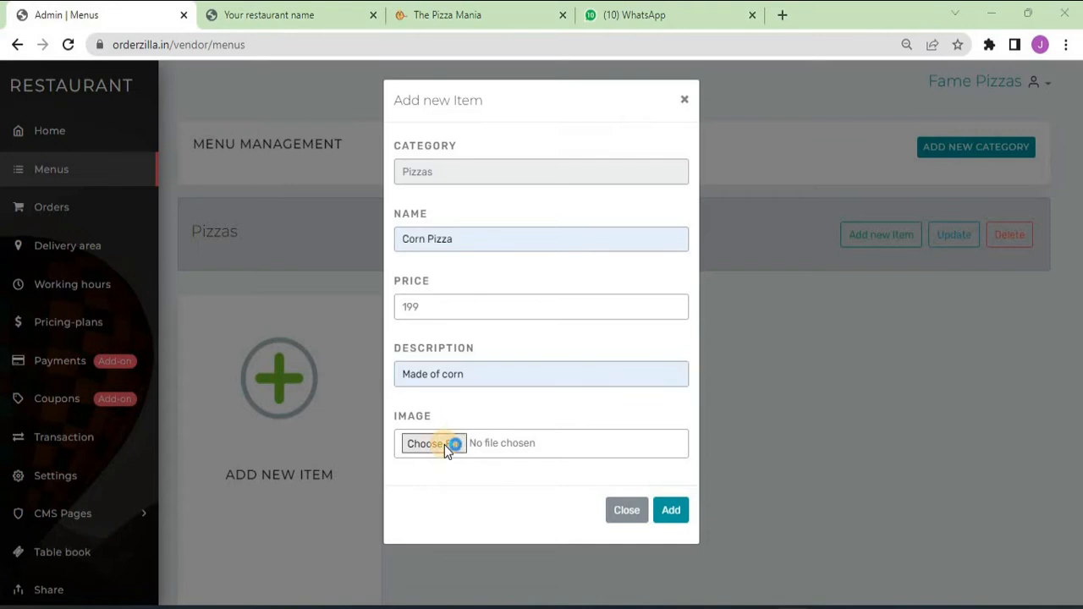
pyautogui.doubleClick(280, 165)
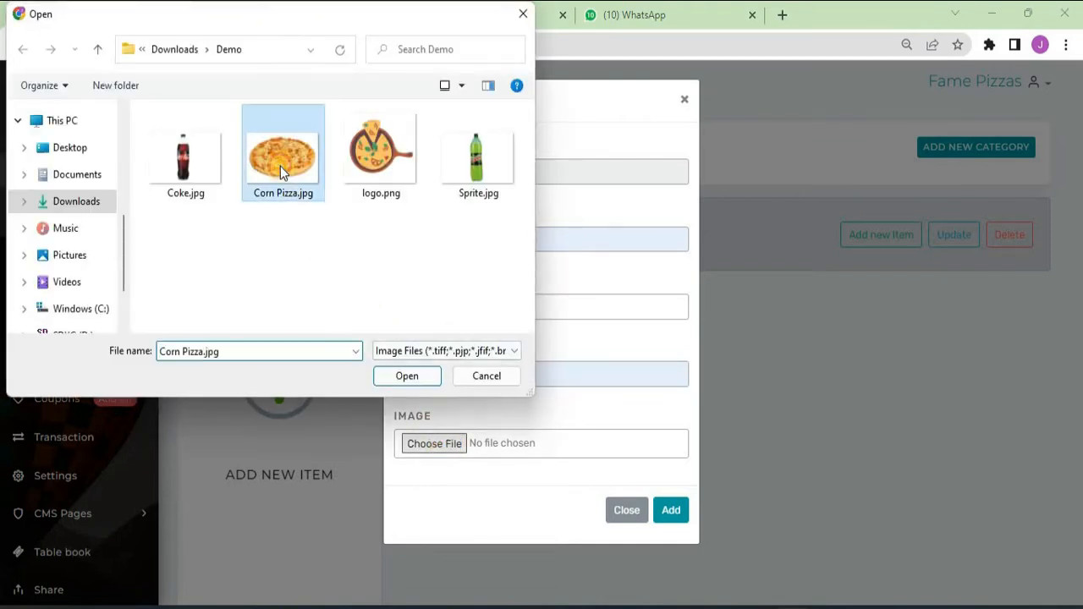
pyautogui.click(672, 510)
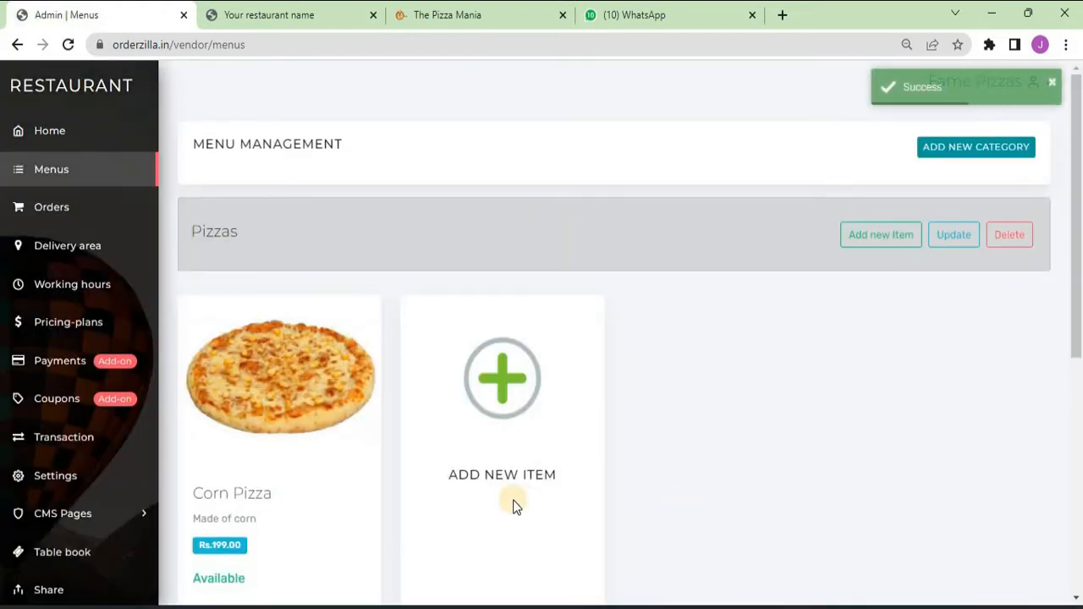
pyautogui.scroll(-2, 448, 290)
pyautogui.click(302, 15)
pyautogui.click(303, 49)
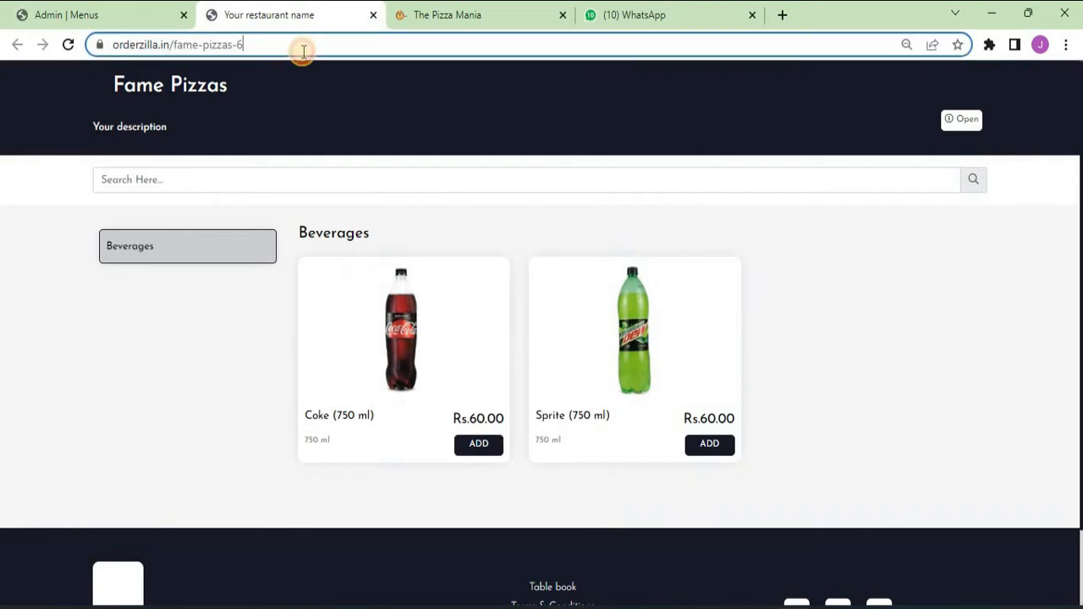
pyautogui.press('Return')
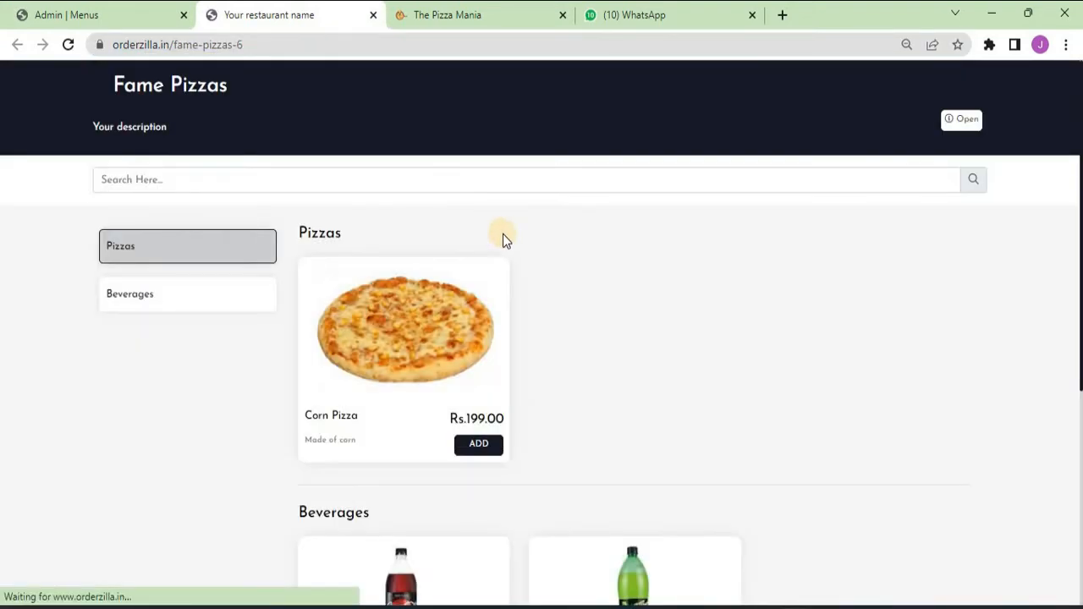
pyautogui.scroll(-2, 499, 254)
pyautogui.click(479, 276)
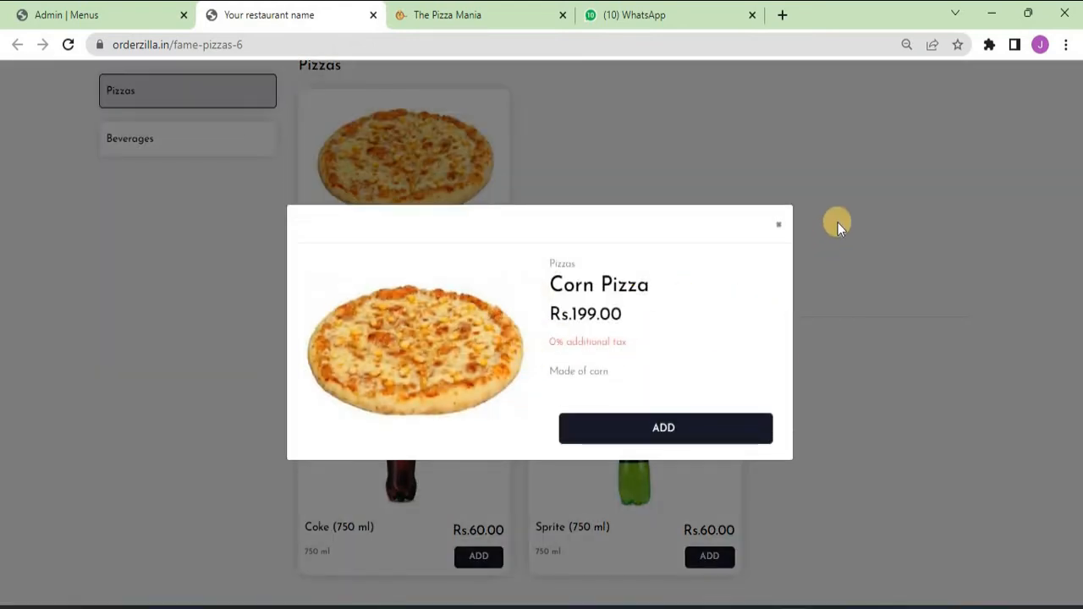
pyautogui.click(784, 226)
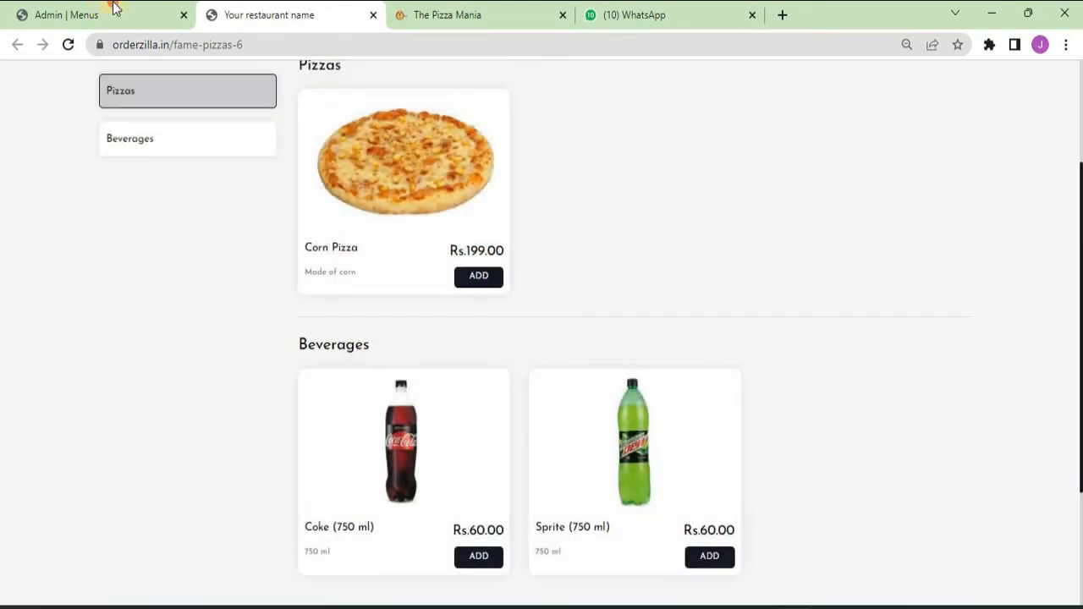
pyautogui.click(111, 12)
# - Set Corn Pizza's Has Variants option to Yes and update the item
pyautogui.click(296, 368)
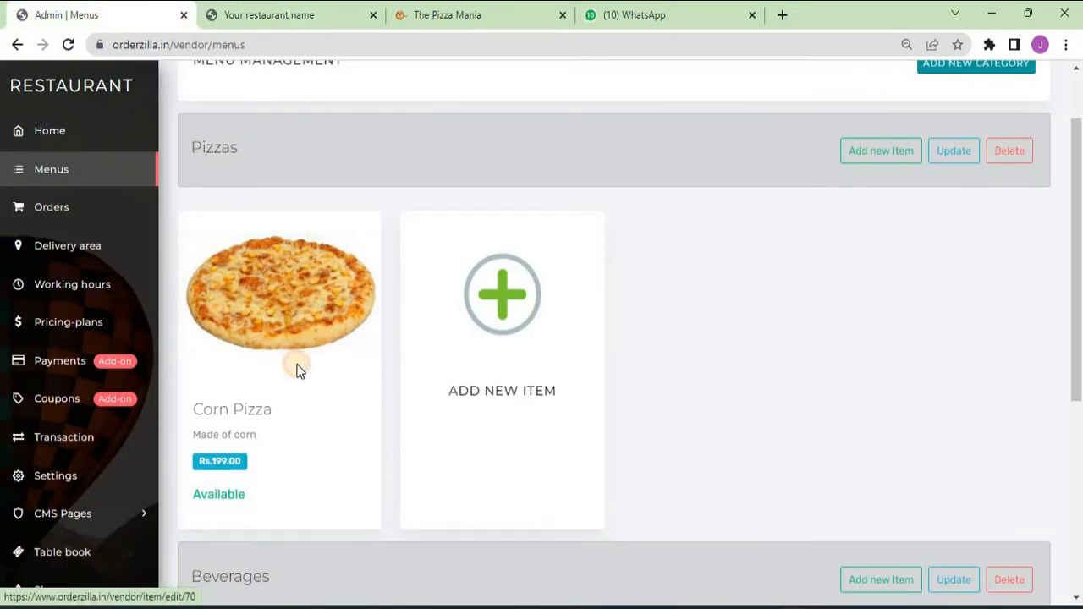
pyautogui.scroll(-3, 592, 378)
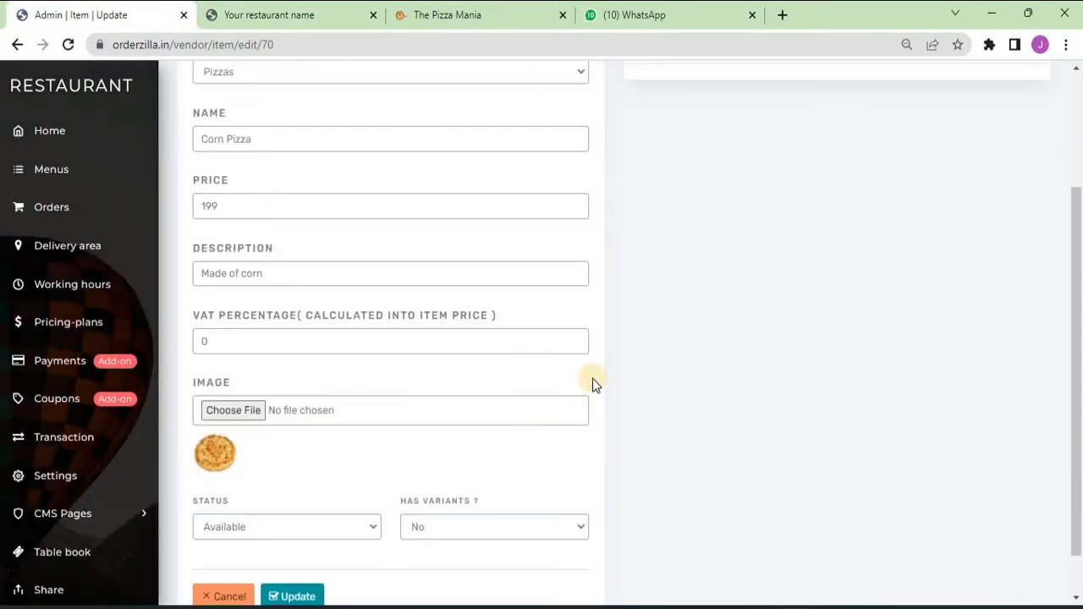
pyautogui.click(454, 479)
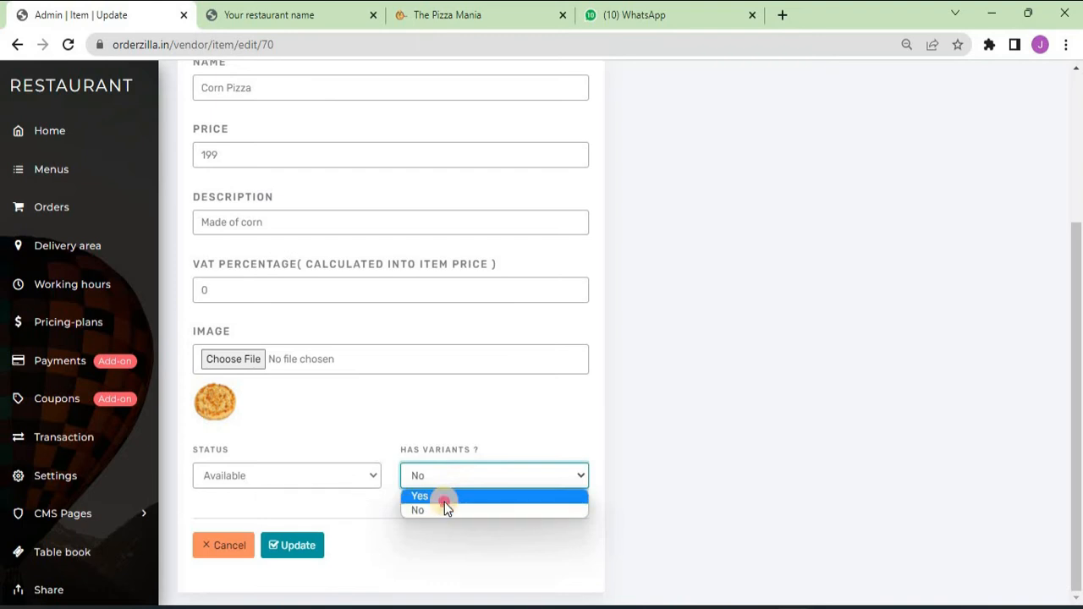
pyautogui.click(444, 499)
pyautogui.click(292, 548)
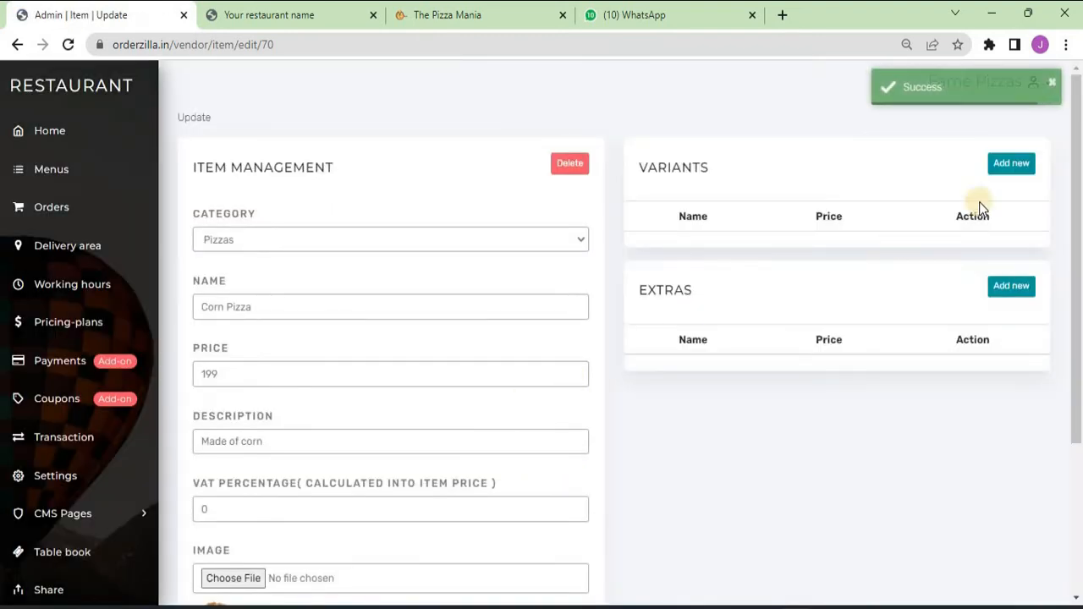
# - Add Corn Pizza size variants Regular 199, Medium 349 and Large 599
pyautogui.click(1012, 165)
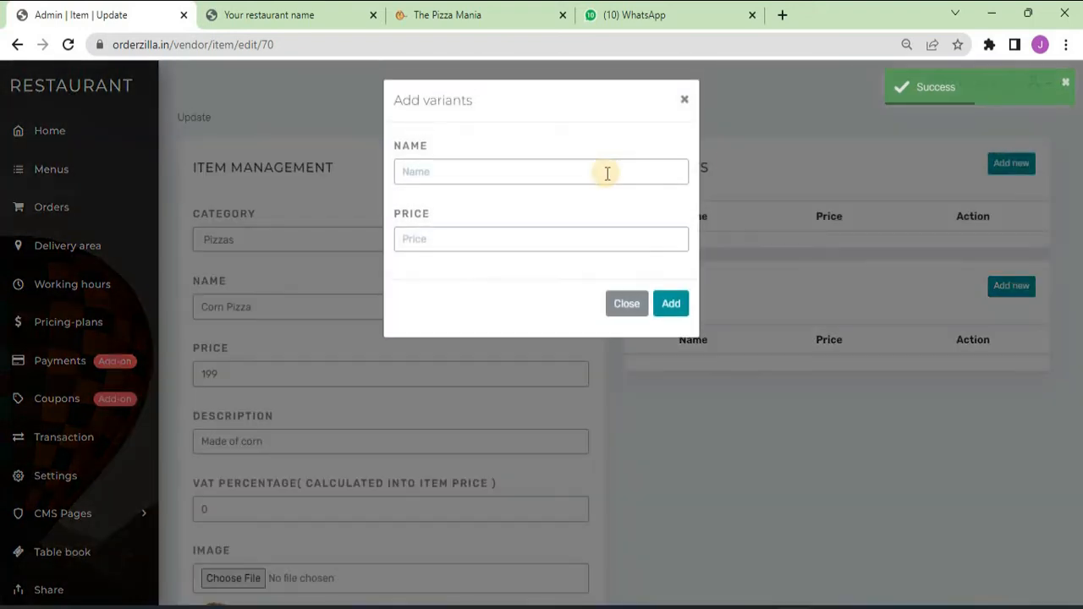
pyautogui.click(591, 171)
pyautogui.write('R')
pyautogui.press('Down')
pyautogui.press('Tab')
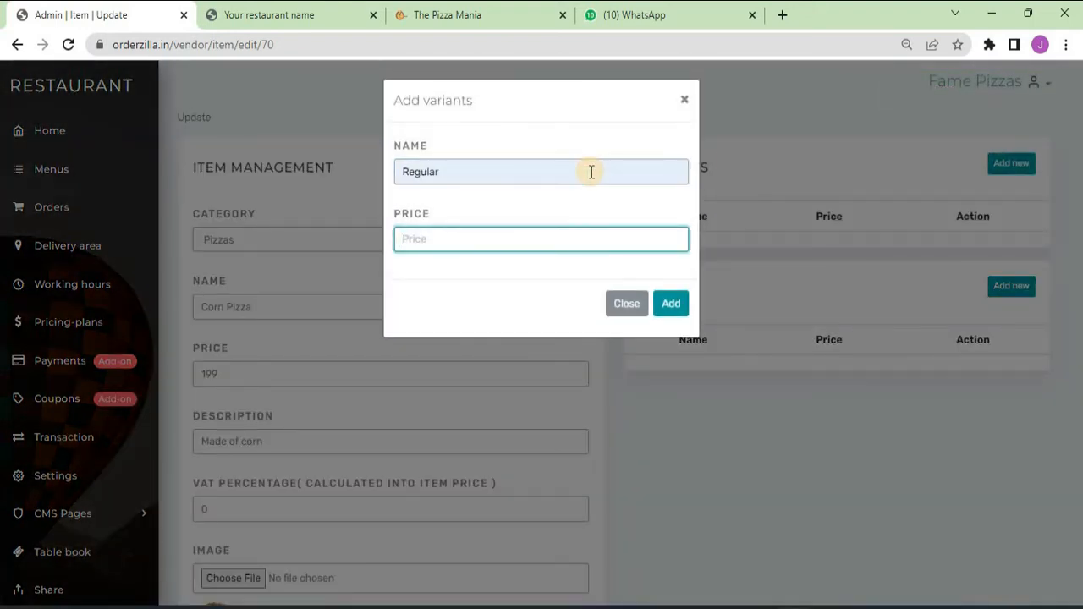
pyautogui.write('199')
pyautogui.click(673, 304)
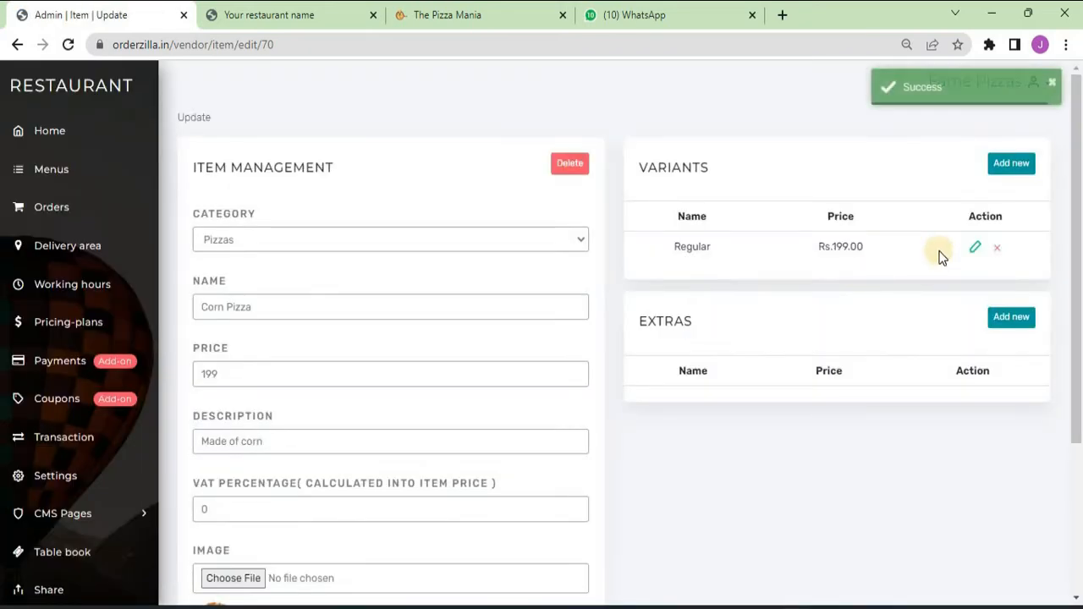
pyautogui.click(1015, 165)
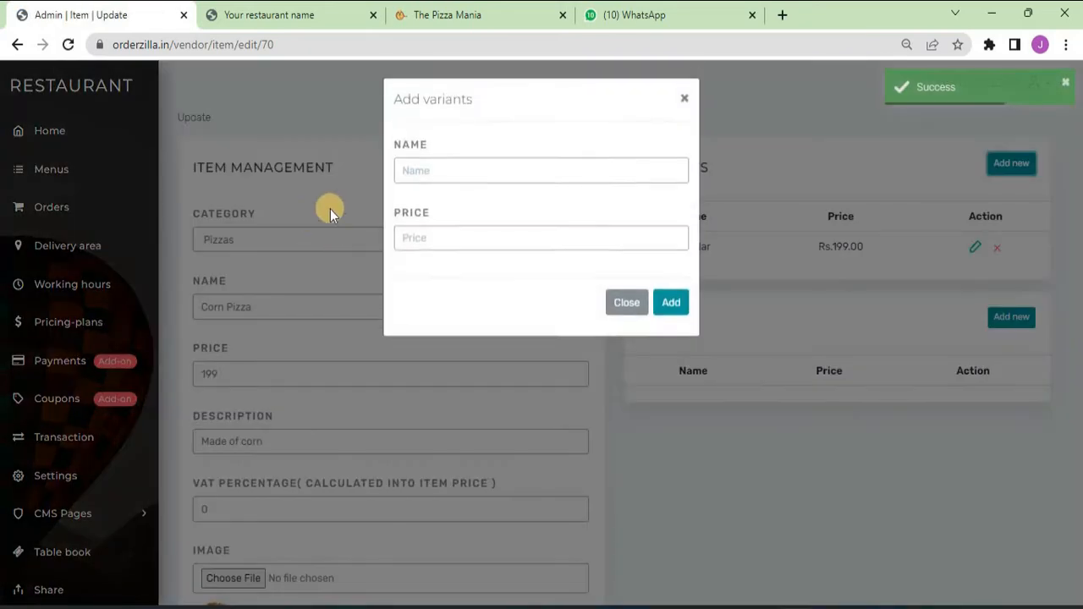
pyautogui.click(420, 172)
pyautogui.write('Me')
pyautogui.press('Down')
pyautogui.press('Tab')
pyautogui.write('349')
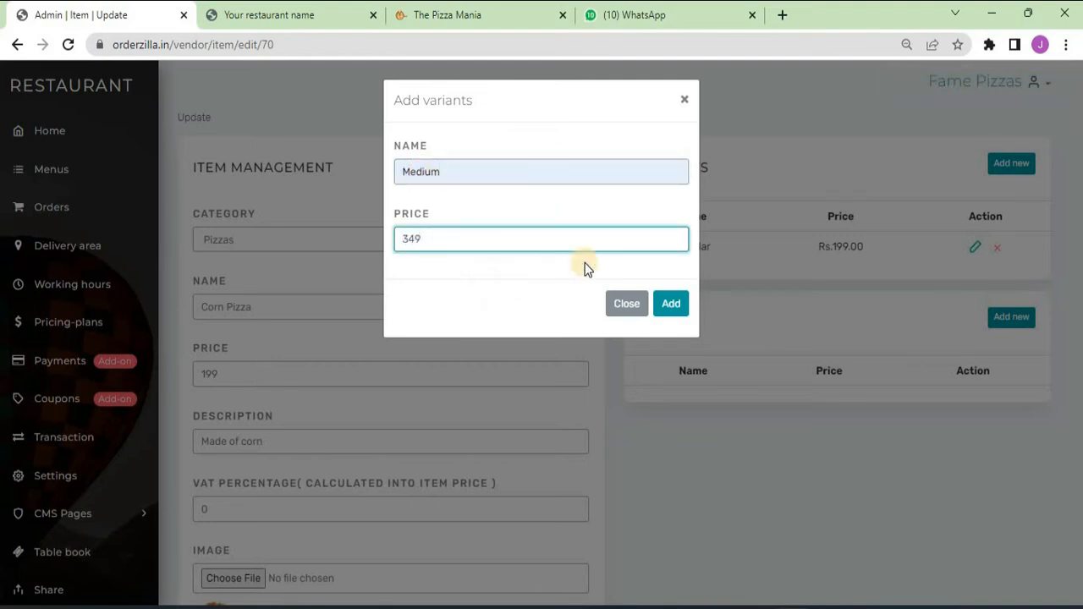
pyautogui.click(667, 305)
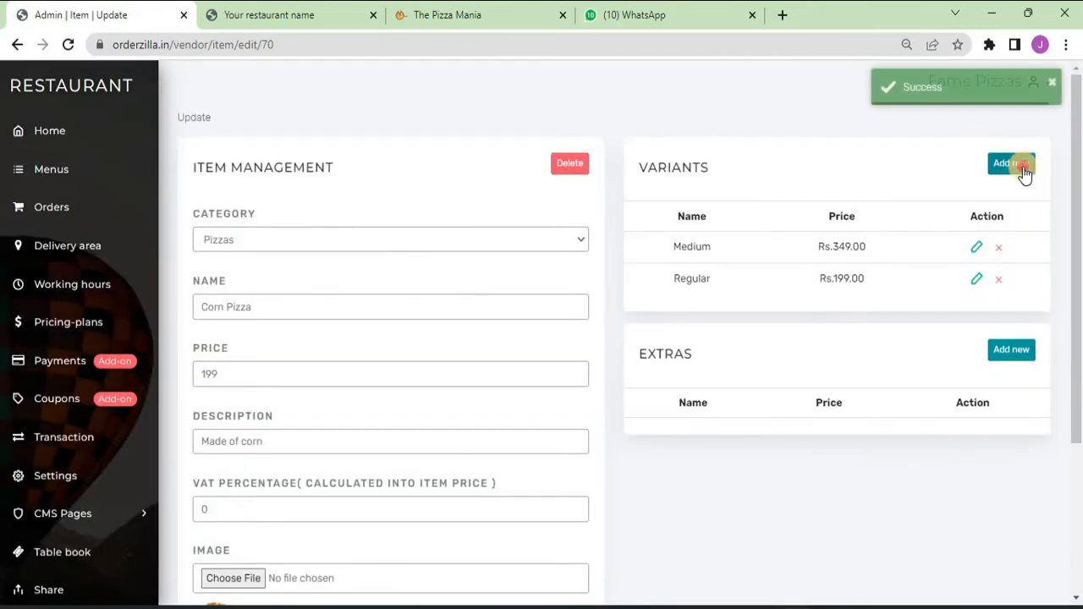
pyautogui.click(1012, 163)
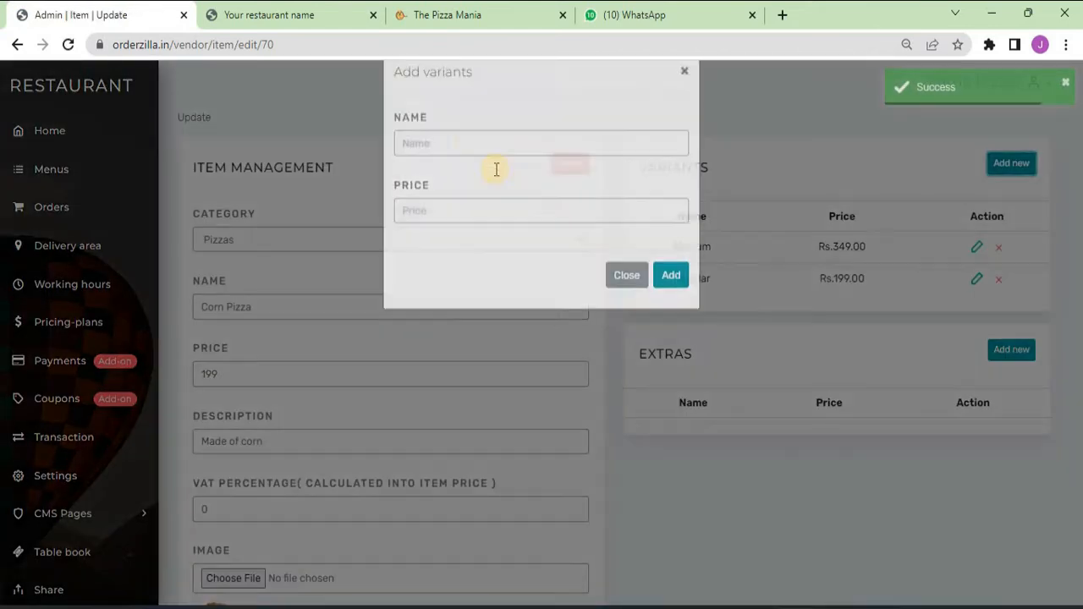
pyautogui.click(466, 167)
pyautogui.write('Large')
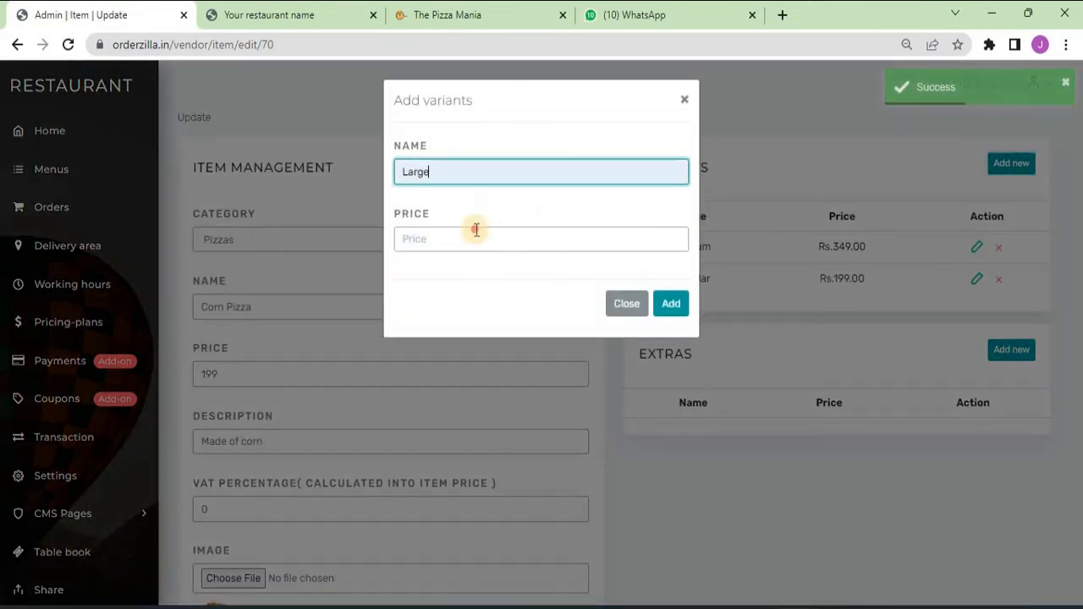
pyautogui.click(476, 230)
pyautogui.write('599')
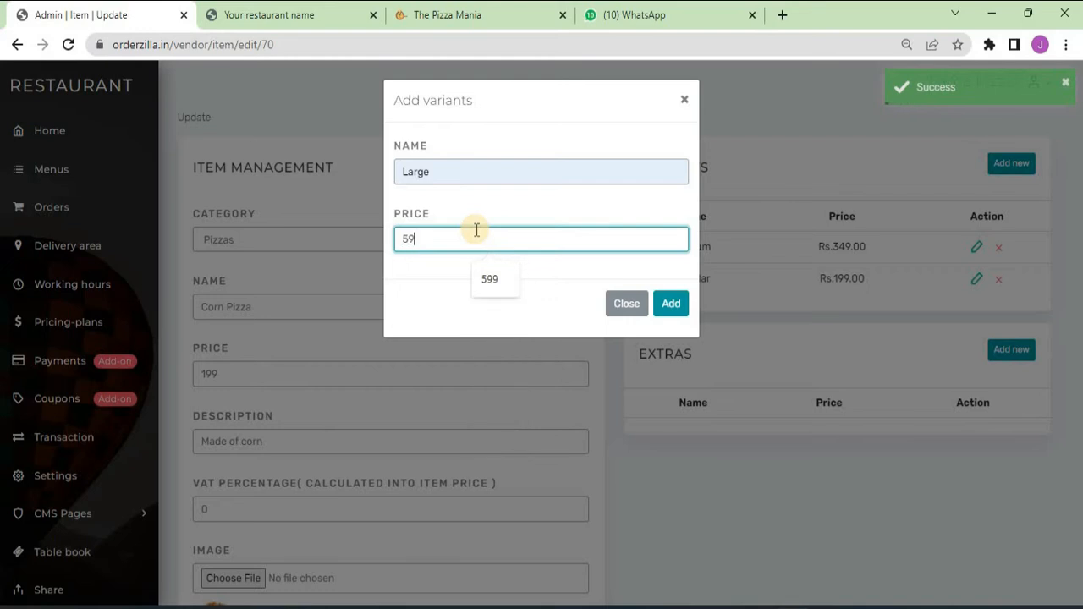
pyautogui.click(674, 305)
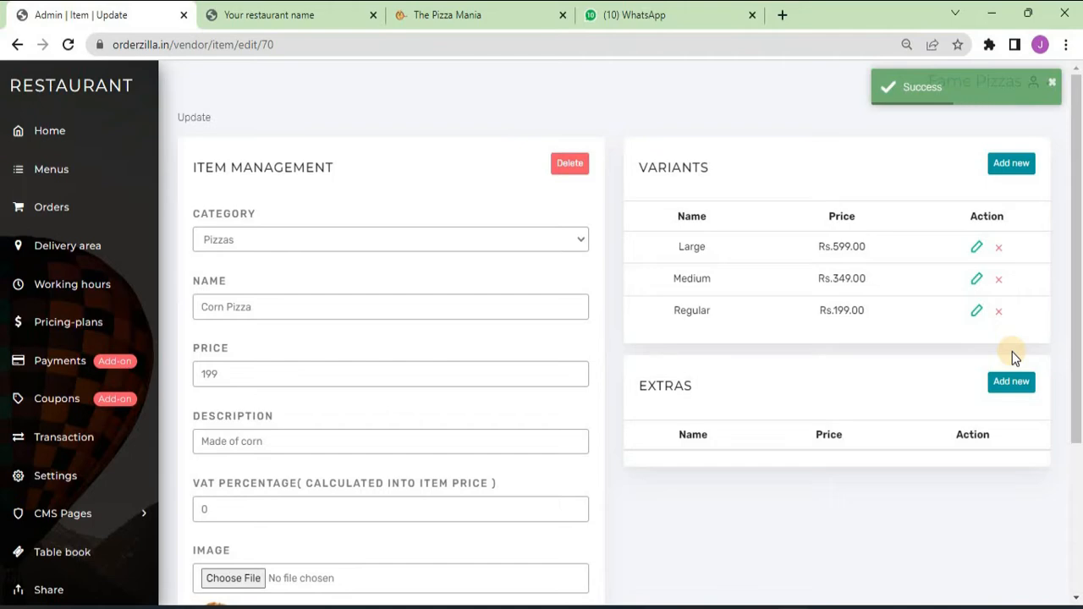
# - Add an Extra Cheese extra to Corn Pizza priced at 50
pyautogui.click(1012, 381)
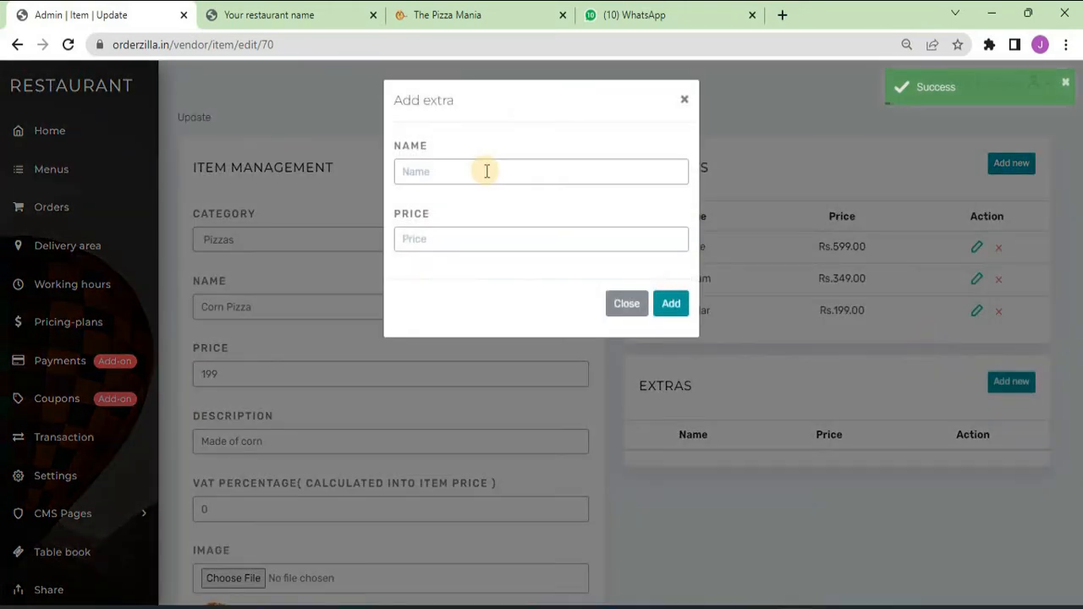
pyautogui.click(484, 173)
pyautogui.write('e')
pyautogui.press('Down')
pyautogui.press('Return')
pyautogui.press('Tab')
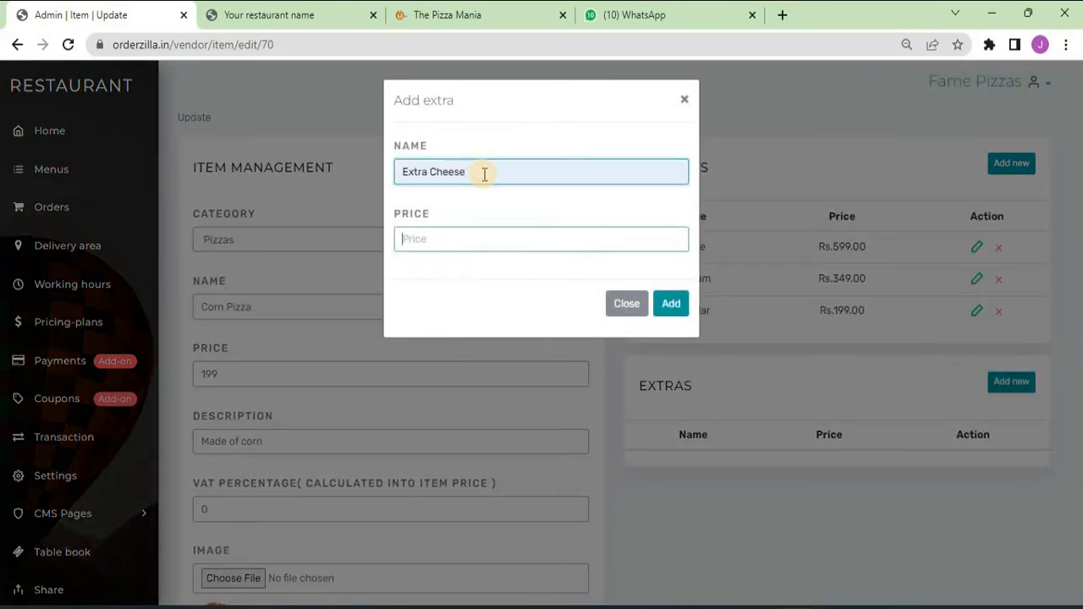
pyautogui.write('50')
pyautogui.click(672, 306)
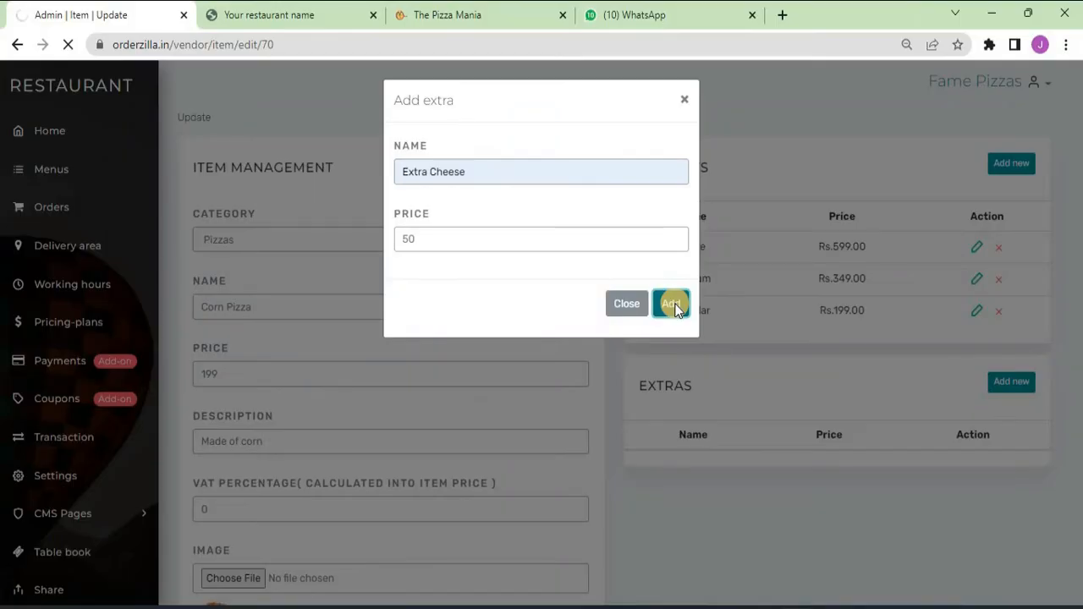
pyautogui.hotkey('ctrl', 'Tab')
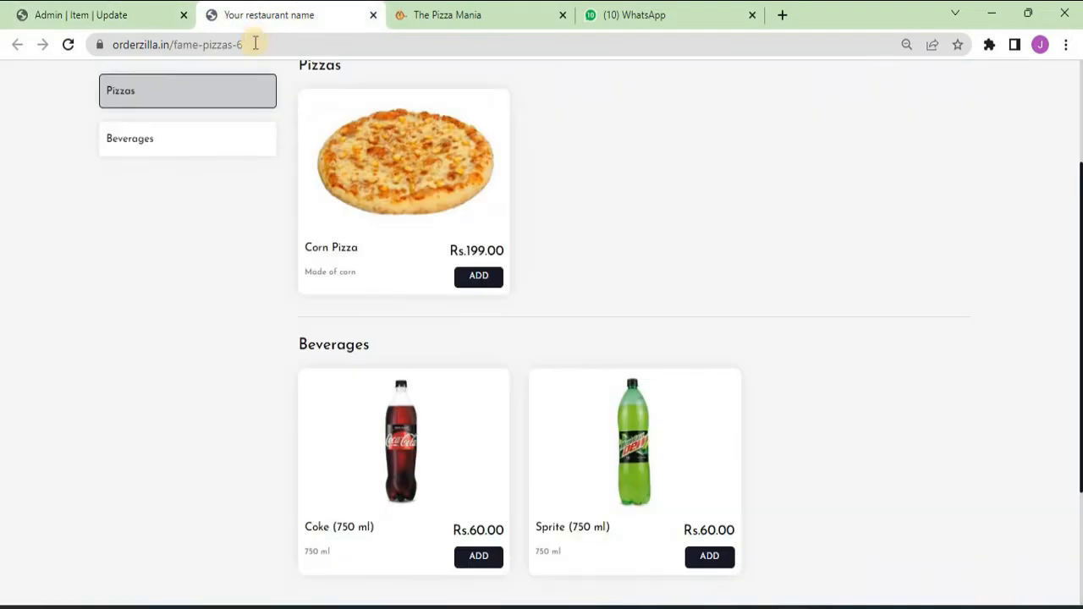
pyautogui.click(255, 43)
pyautogui.press('Return')
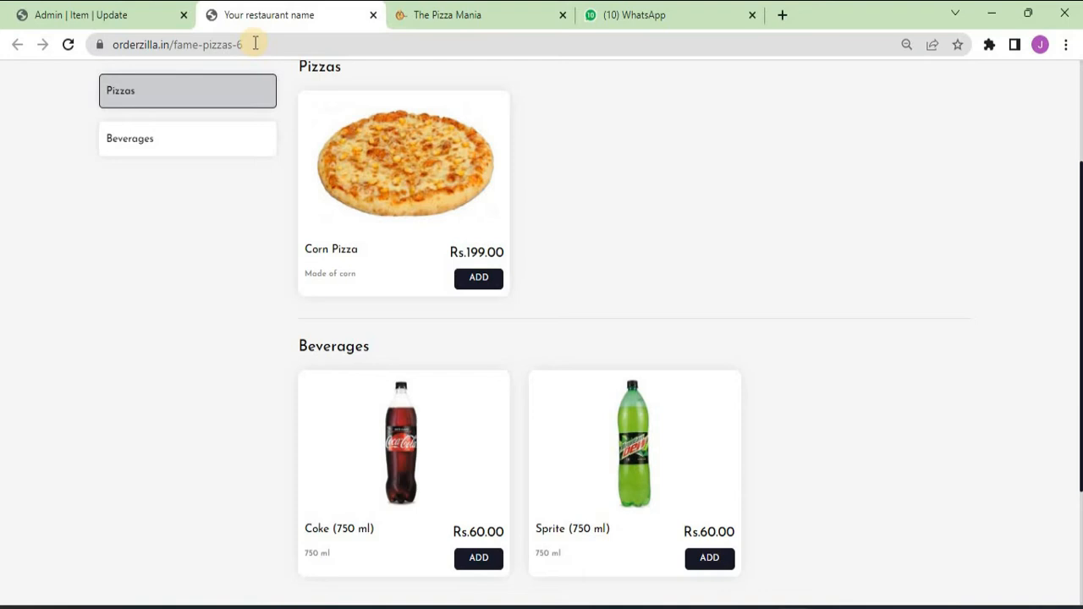
pyautogui.click(477, 278)
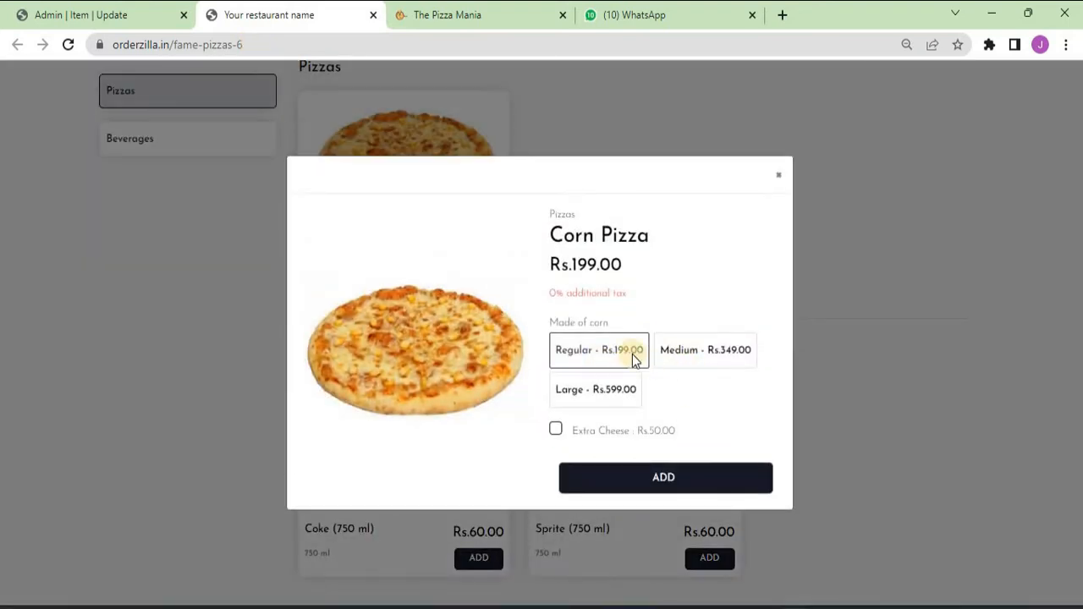
pyautogui.click(556, 430)
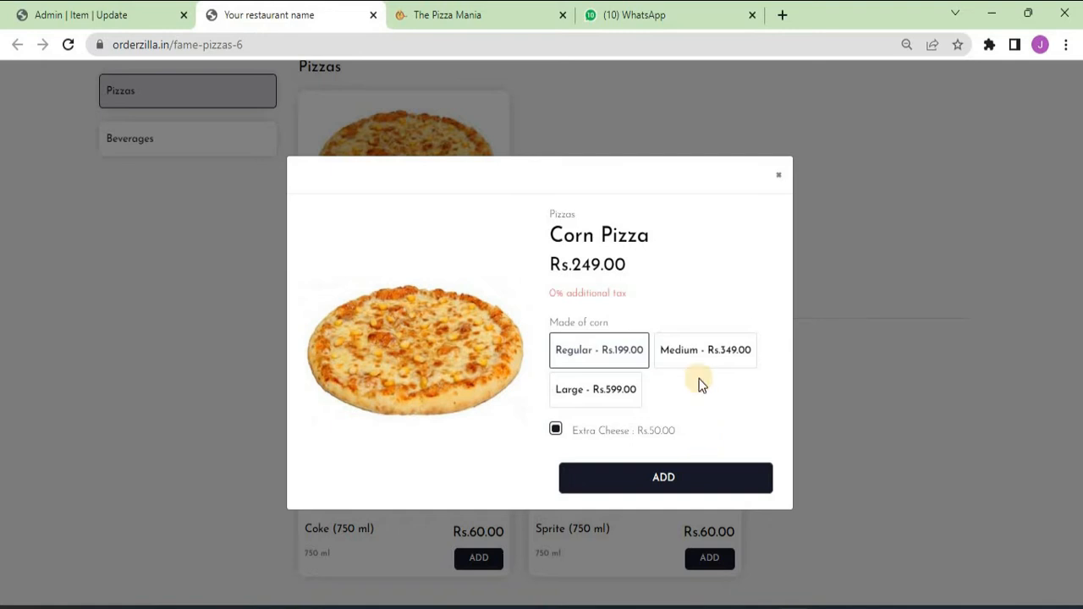
pyautogui.click(699, 357)
pyautogui.click(557, 431)
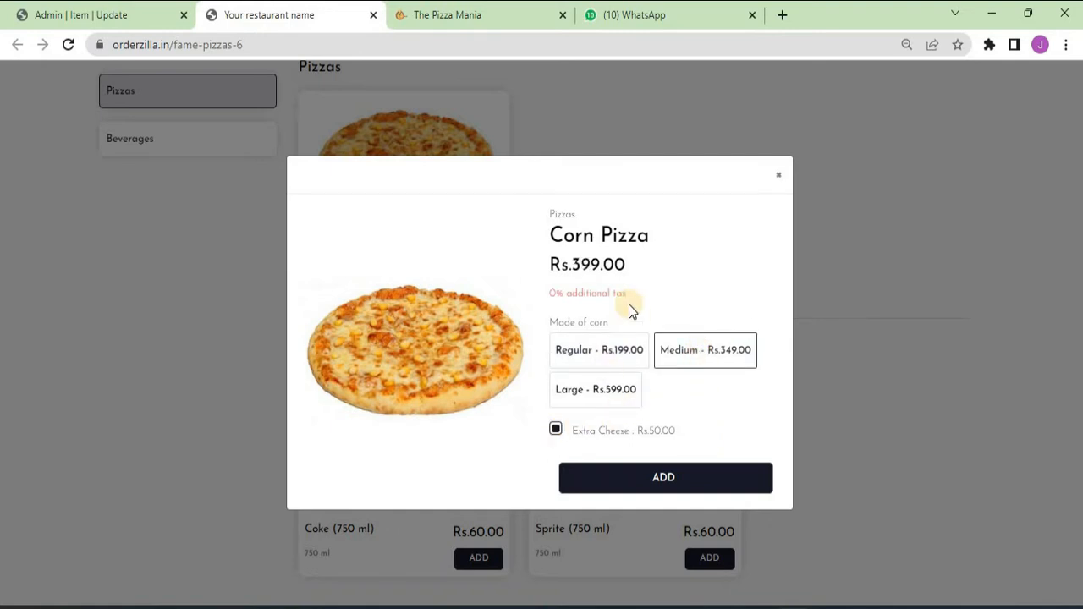
pyautogui.click(127, 10)
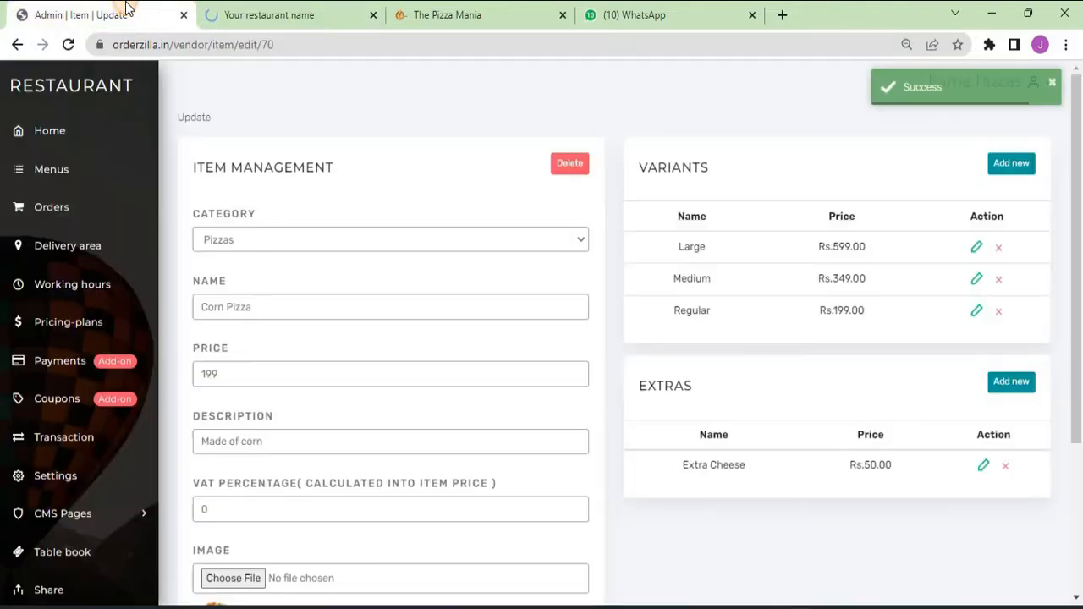
# - Add the M.G. Road delivery area priced at 30, then bring up the Working hours page
pyautogui.click(77, 241)
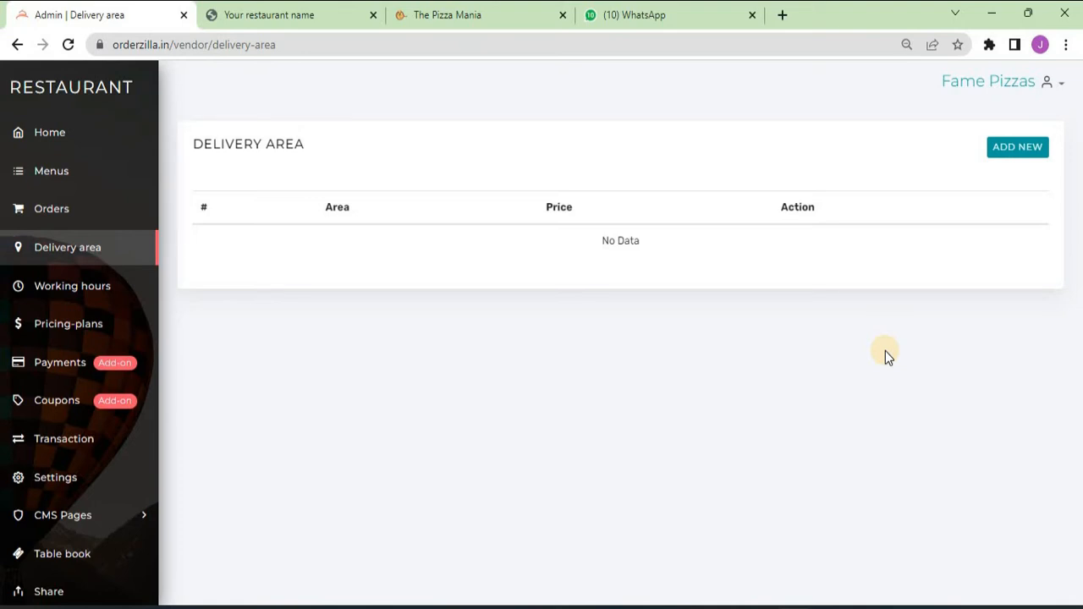
pyautogui.click(985, 149)
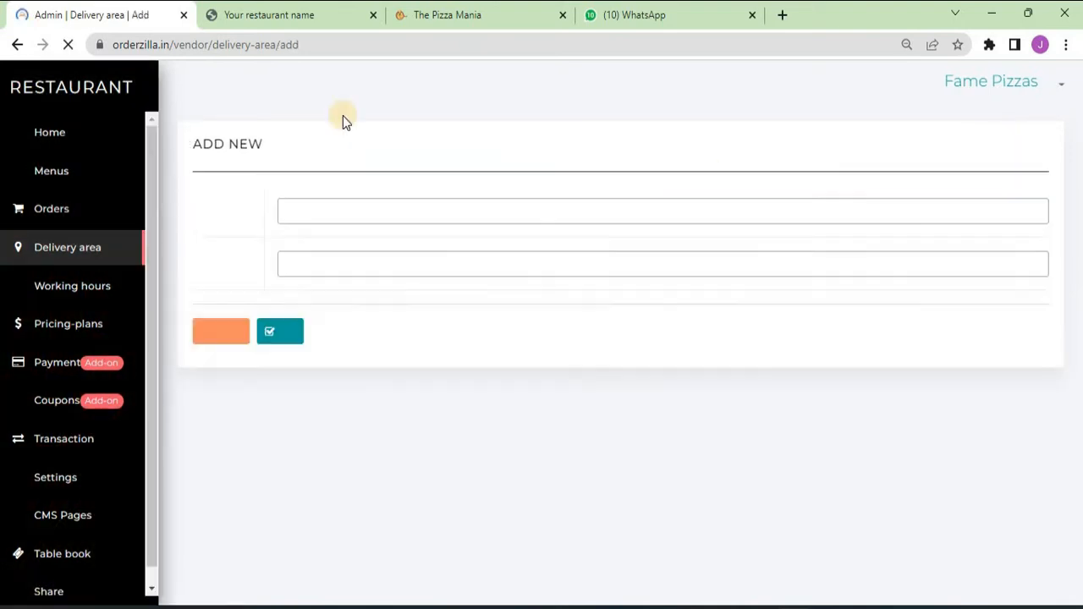
pyautogui.click(378, 210)
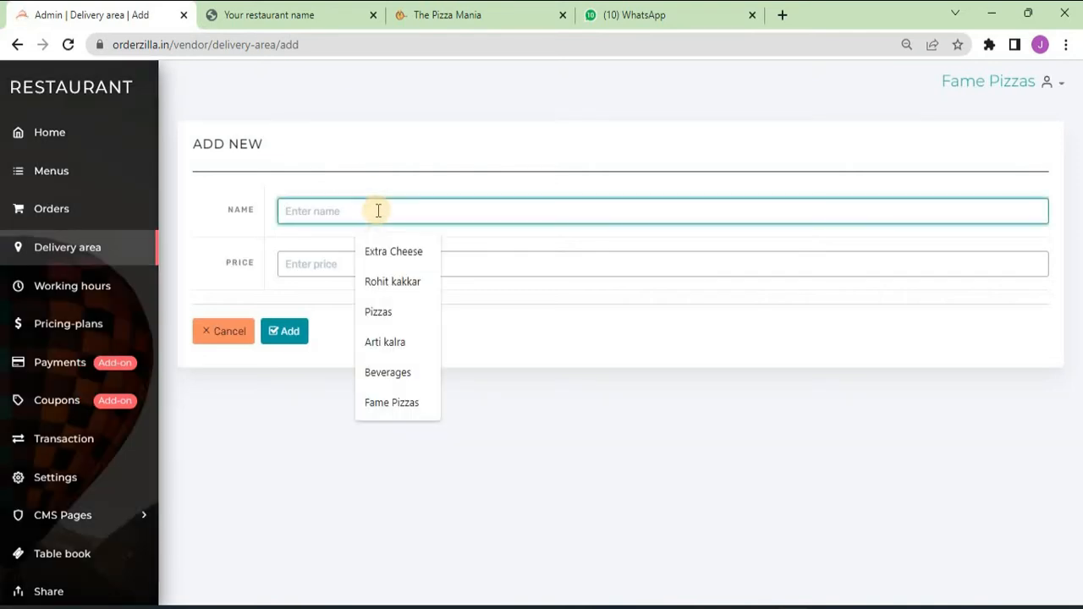
pyautogui.write('M.')
pyautogui.press('Down')
pyautogui.press('Tab')
pyautogui.write('30')
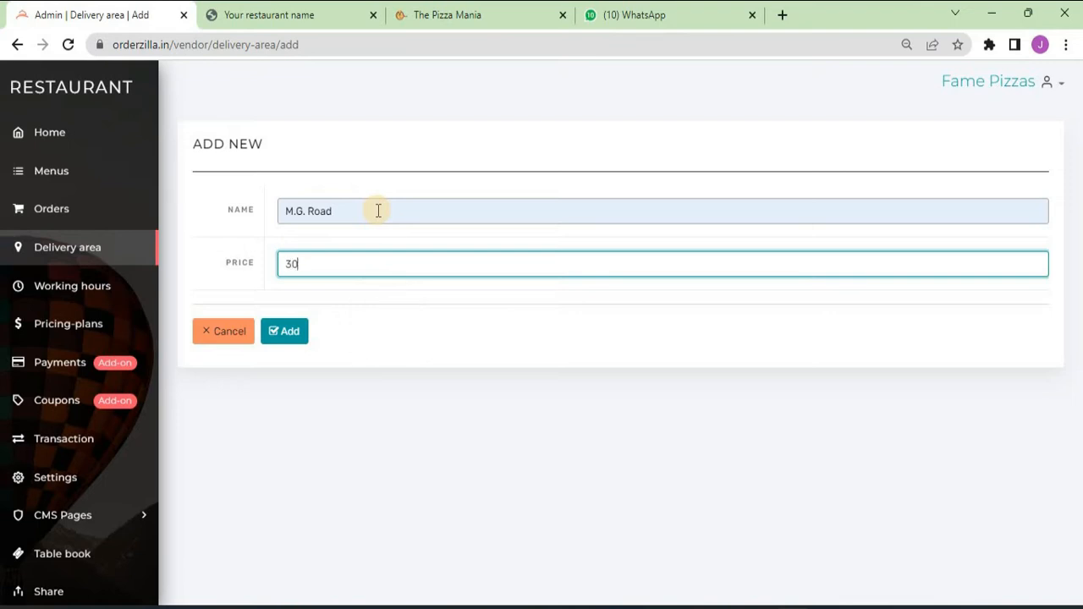
pyautogui.click(290, 340)
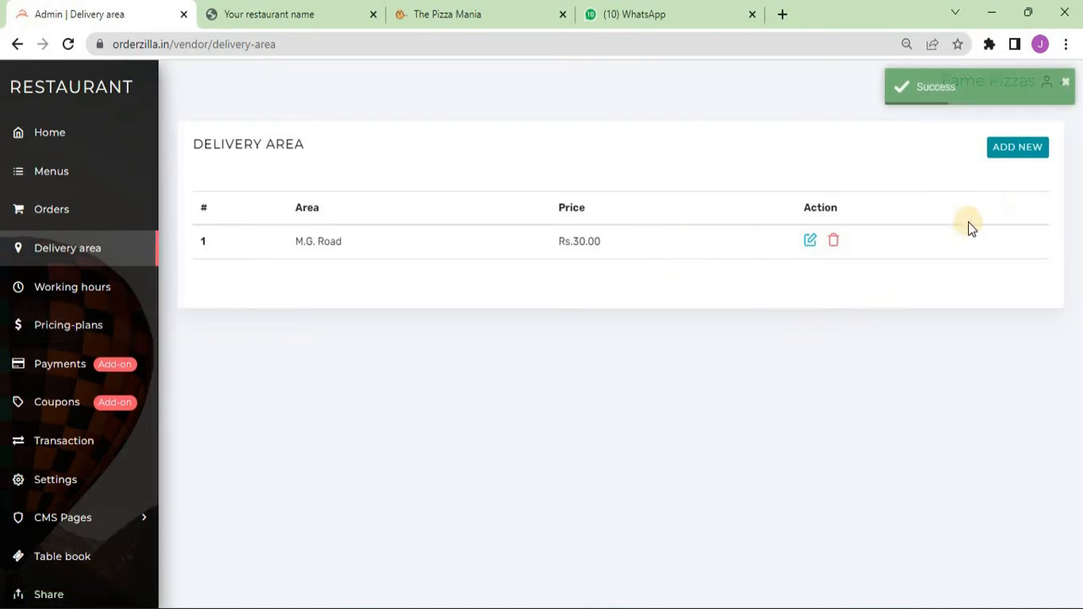
pyautogui.click(71, 289)
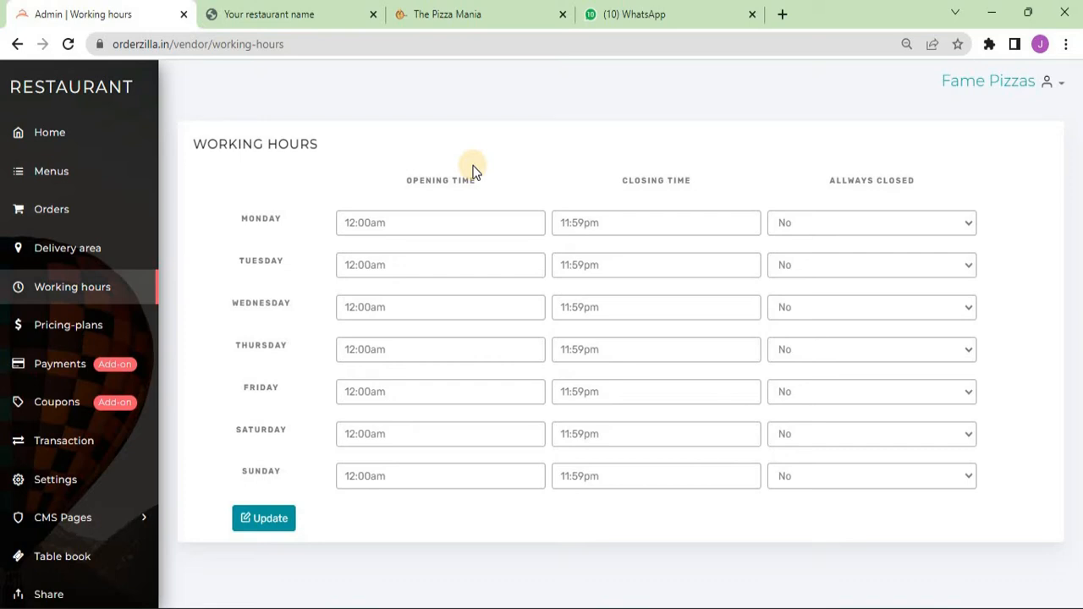
# - Look over Monday's opening and closing time choices without changing them
pyautogui.click(395, 227)
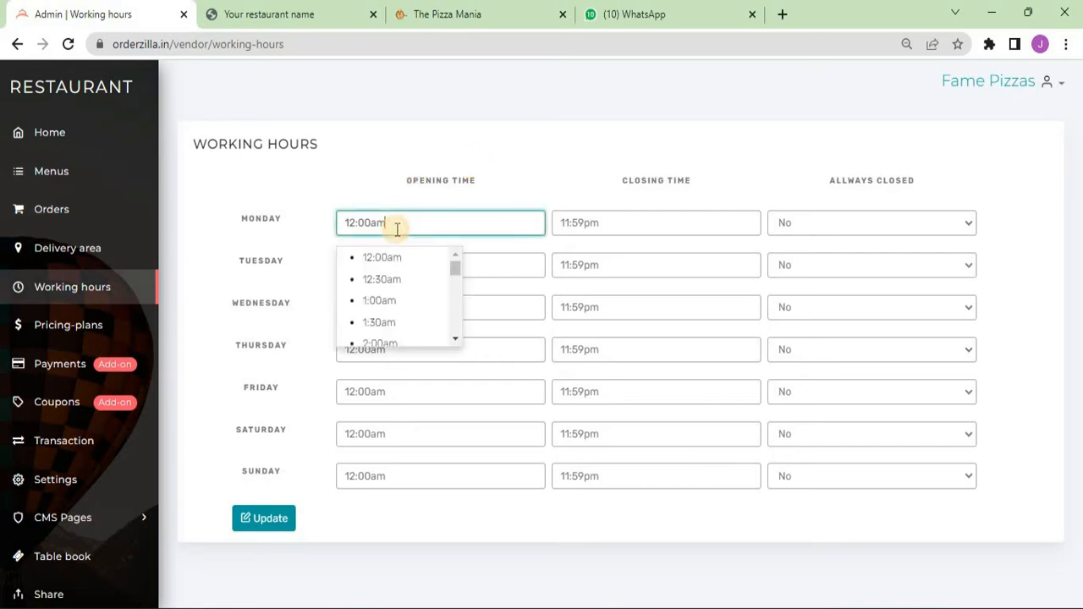
pyautogui.scroll(-2, 404, 304)
pyautogui.scroll(3, 406, 303)
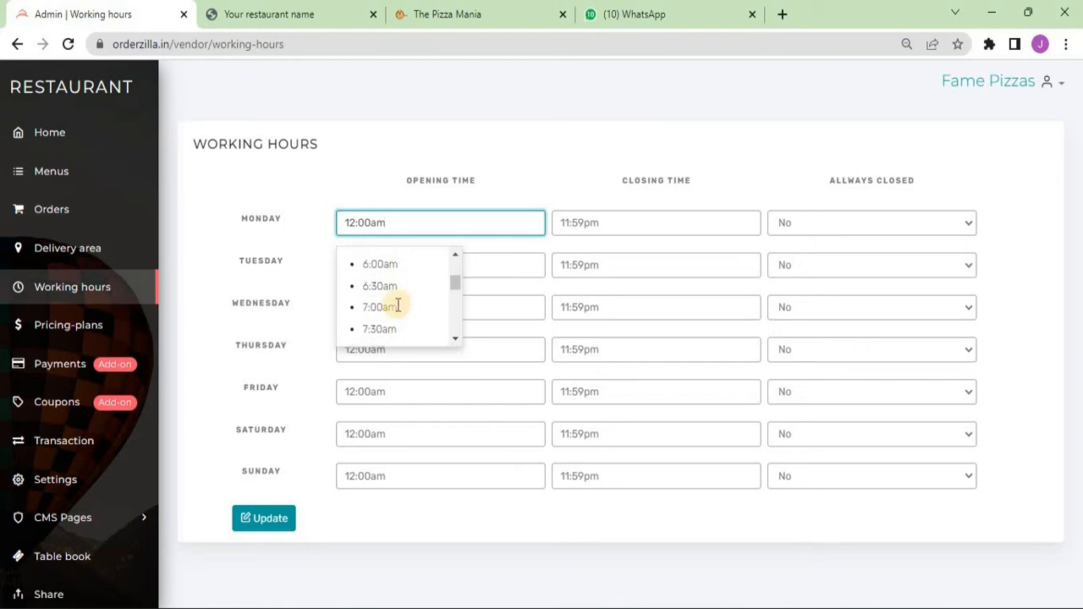
pyautogui.click(651, 210)
pyautogui.click(665, 225)
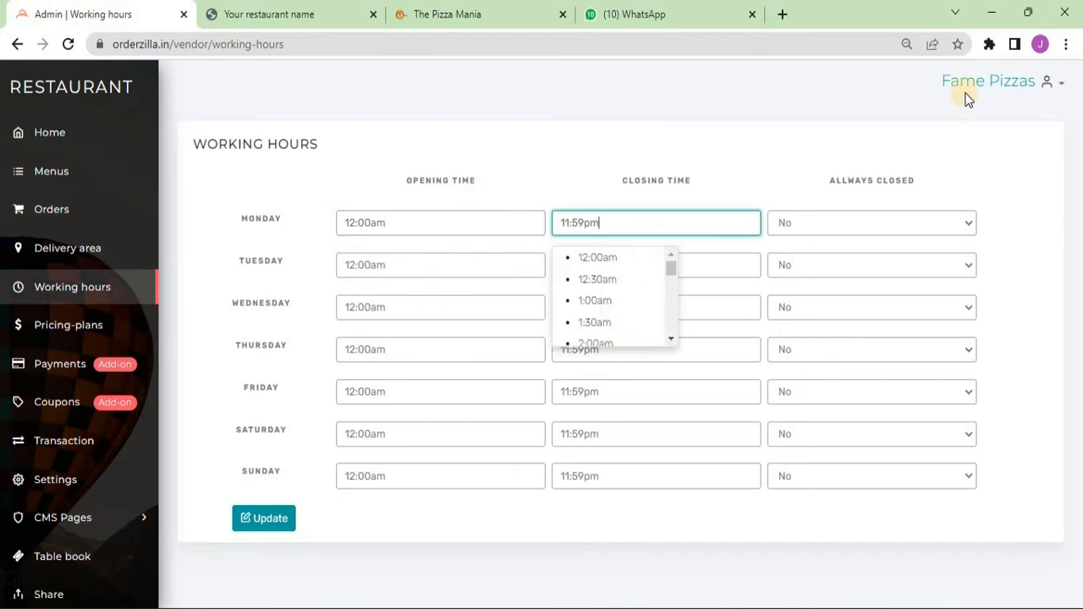
pyautogui.click(812, 141)
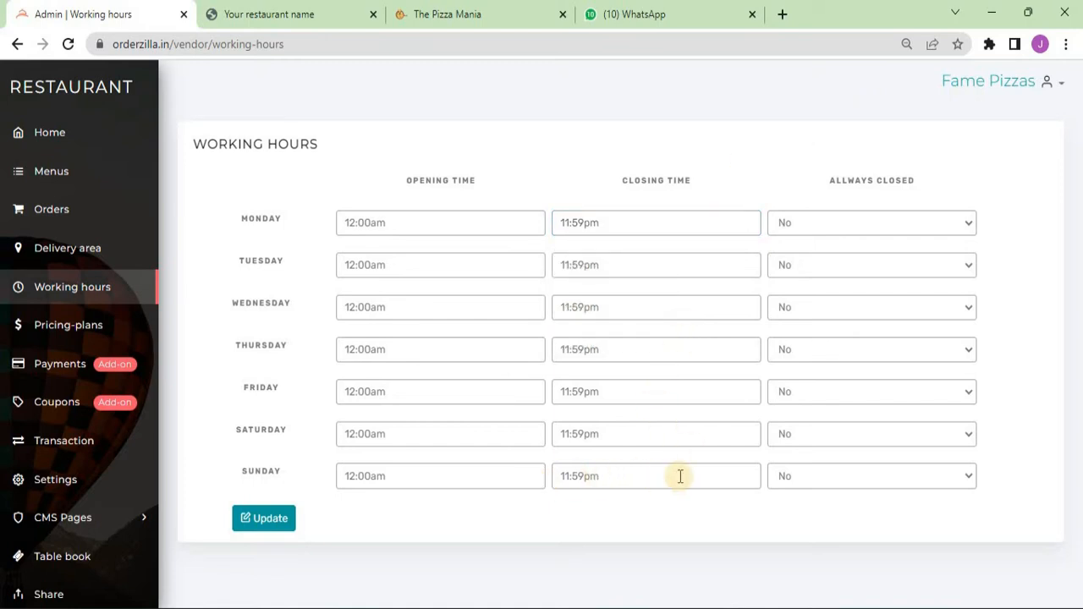
# - Set Sunday's Allways Closed option to Yes, then go to the Pricing-plans page
pyautogui.click(850, 481)
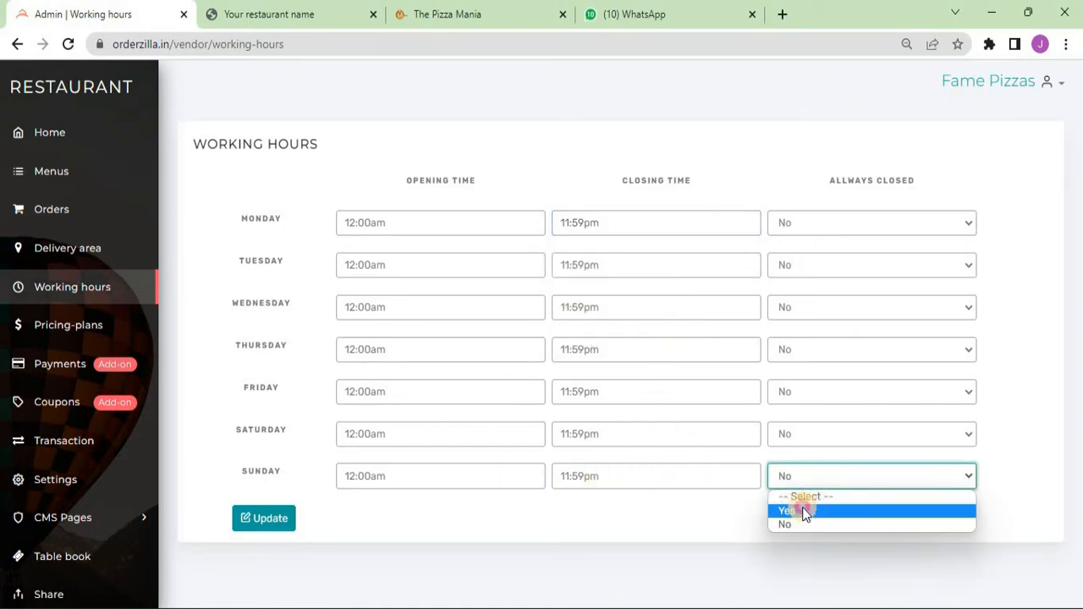
pyautogui.click(804, 511)
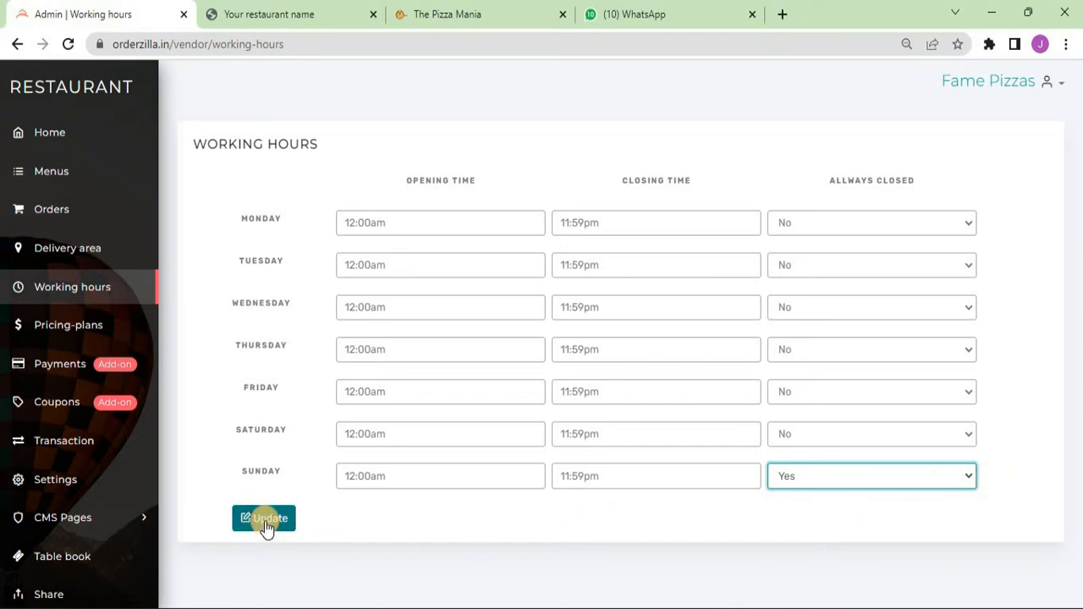
pyautogui.click(64, 332)
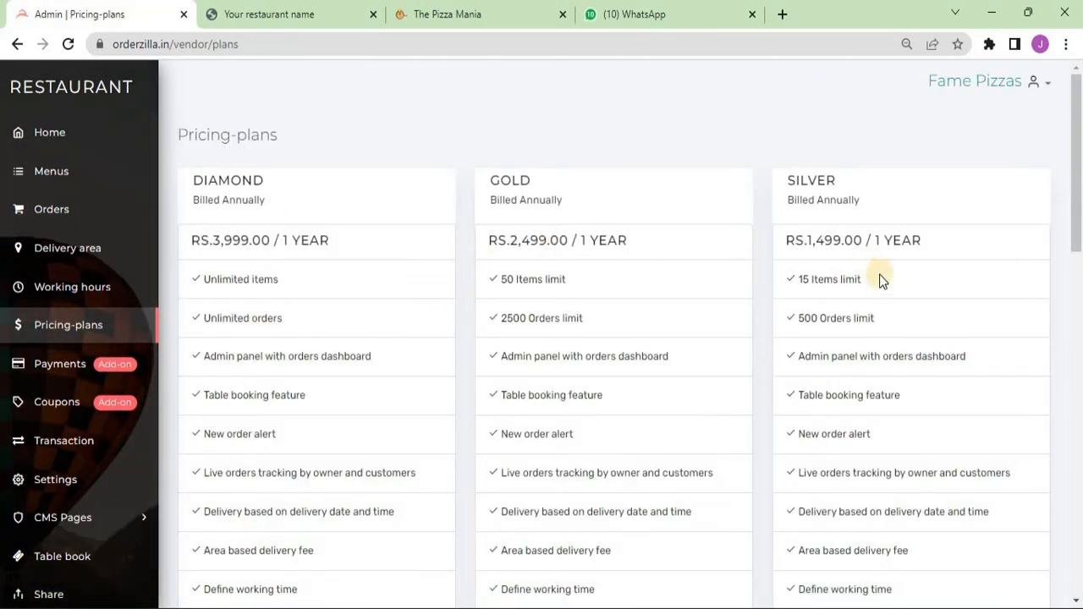
# - Scroll through the Diamond, Gold and Silver plan cards, then go to Payments
pyautogui.scroll(-4, 879, 282)
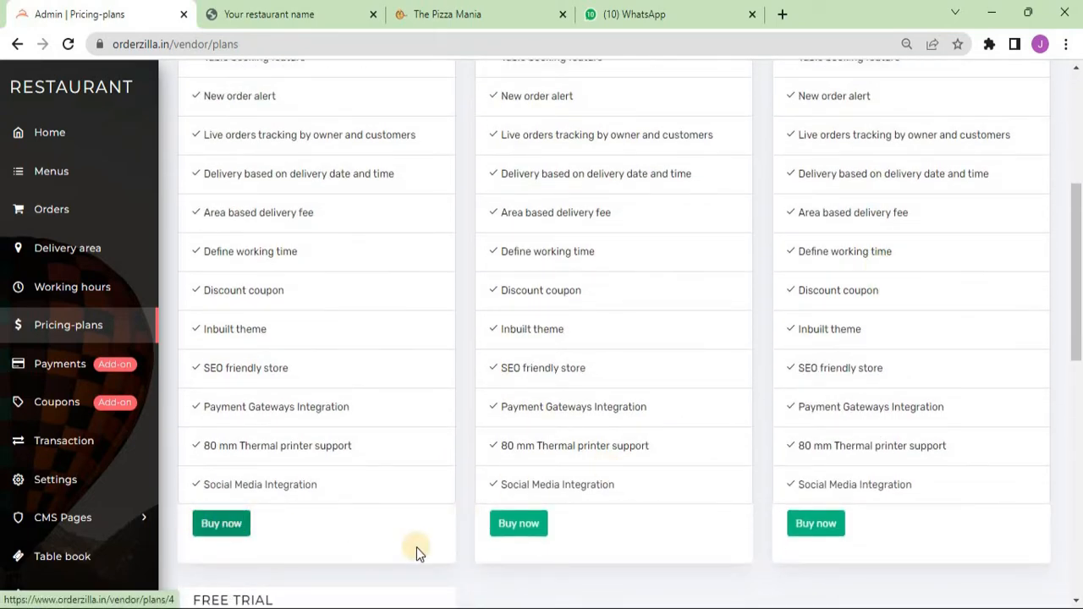
pyautogui.scroll(5, 980, 425)
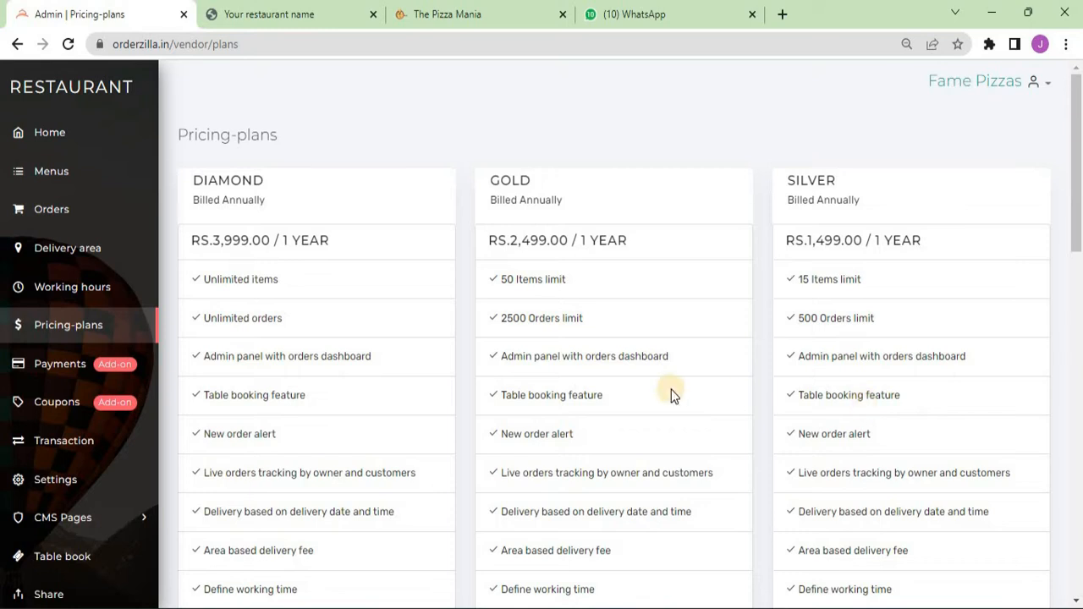
pyautogui.click(52, 362)
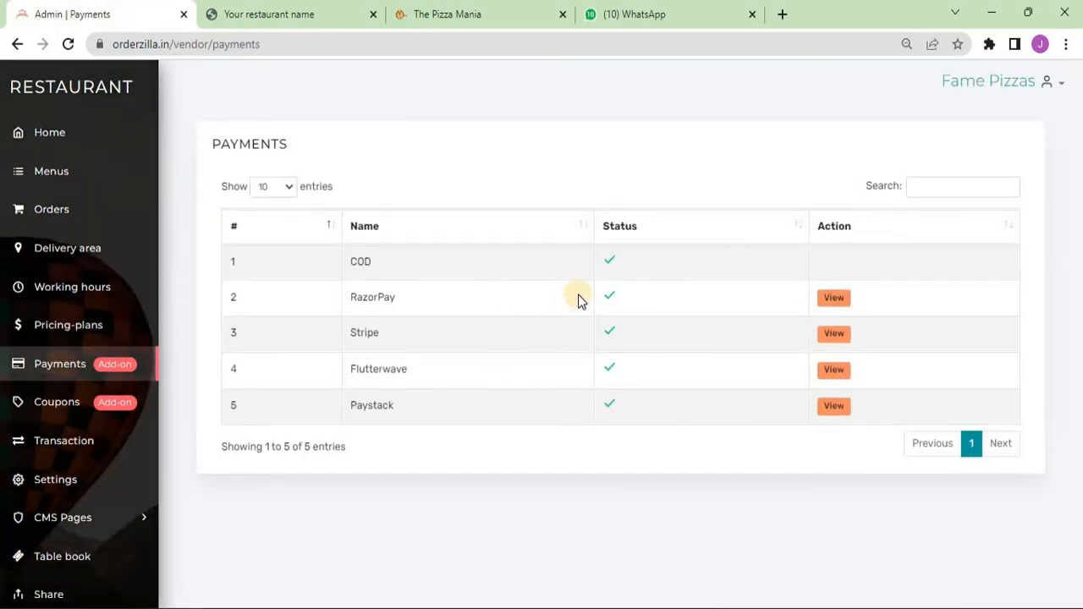
# - Disable the Paystack and Flutterwave payment methods, confirming each
pyautogui.click(611, 407)
pyautogui.click(569, 403)
pyautogui.click(609, 372)
pyautogui.click(551, 403)
# - View the RazorPay configuration without changes, then go to the Coupons list
pyautogui.click(834, 301)
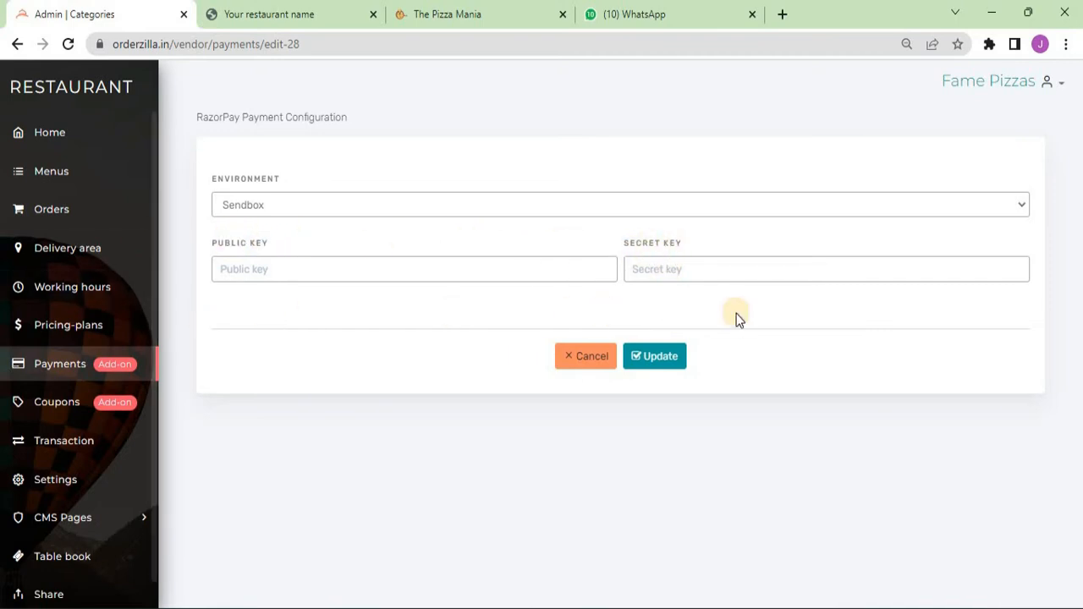
pyautogui.click(584, 362)
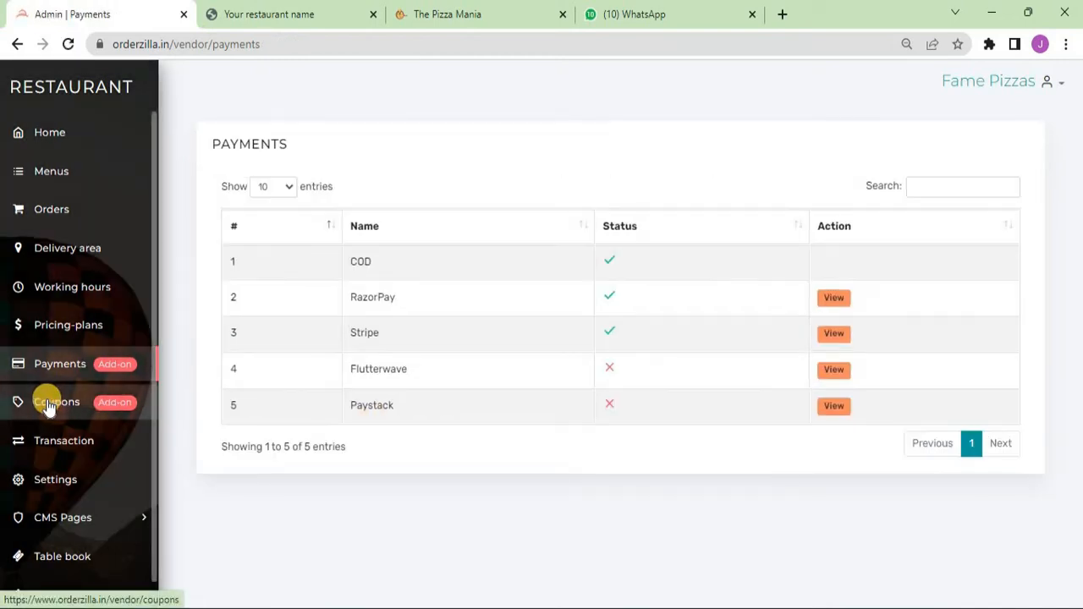
pyautogui.click(54, 414)
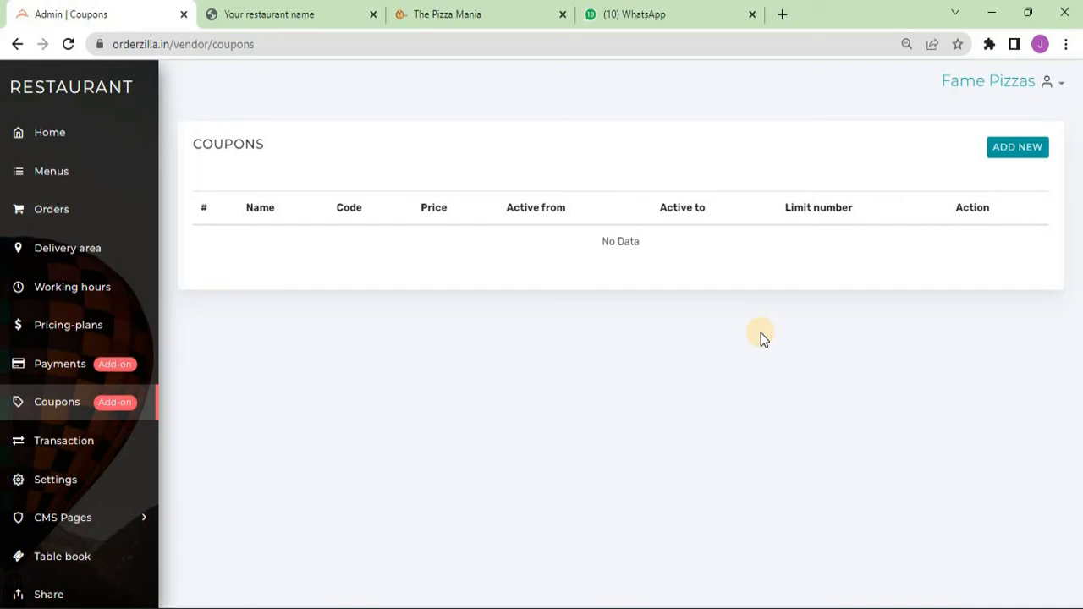
# - Start a new coupon named Rs 50 Off with code FLAT50OFF and price 50
pyautogui.click(1029, 150)
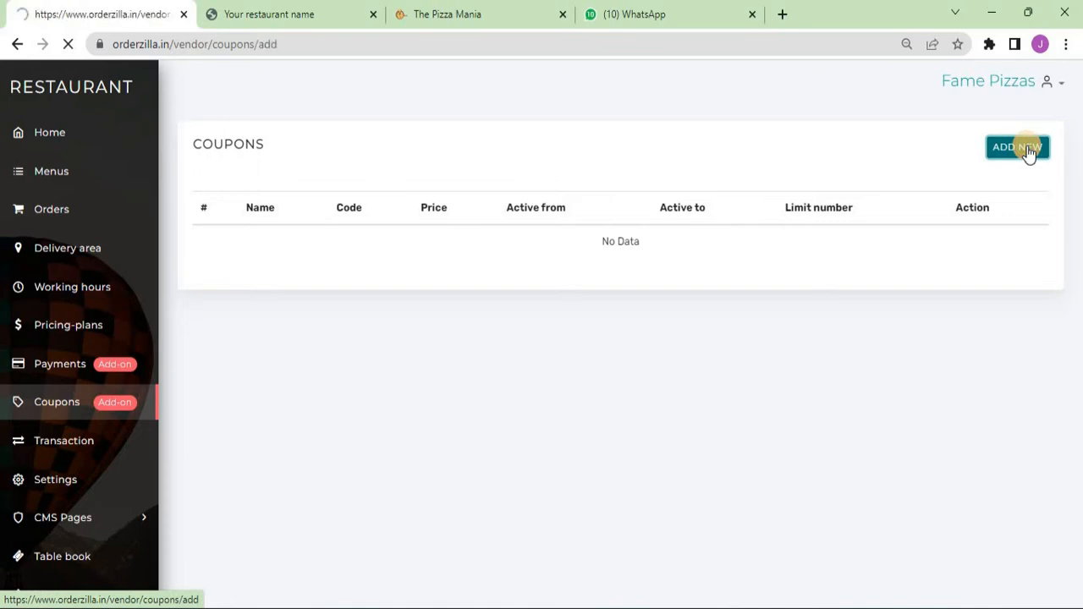
pyautogui.click(592, 212)
pyautogui.write('Rxs')
pyautogui.press('BackSpace')
pyautogui.press('BackSpace')
pyautogui.write('s')
pyautogui.press('Down')
pyautogui.press('Tab')
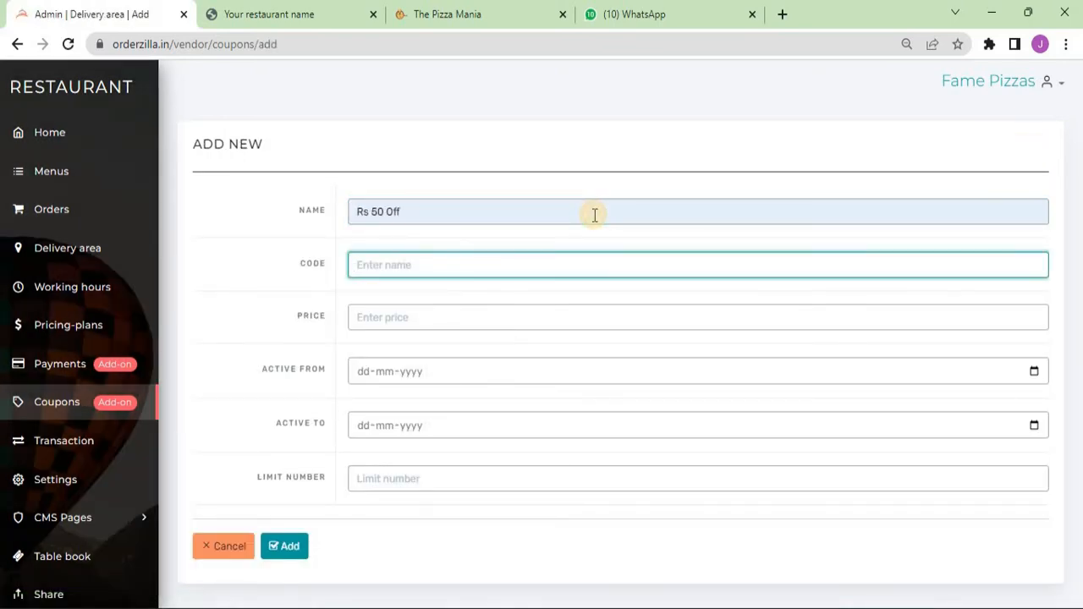
pyautogui.write('FL')
pyautogui.press('Down')
pyautogui.press('Tab')
pyautogui.write('5')
pyautogui.press('Down')
pyautogui.press('Tab')
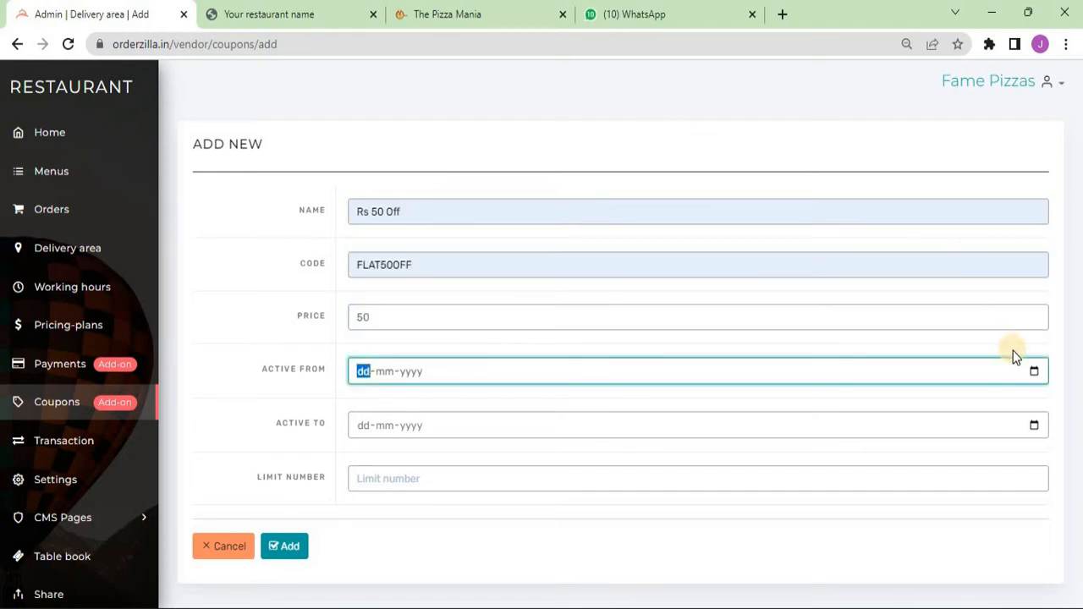
# - Make it valid 18-10-2022 to 31-12-2022 with a 100-use limit, and add the coupon
pyautogui.click(1035, 372)
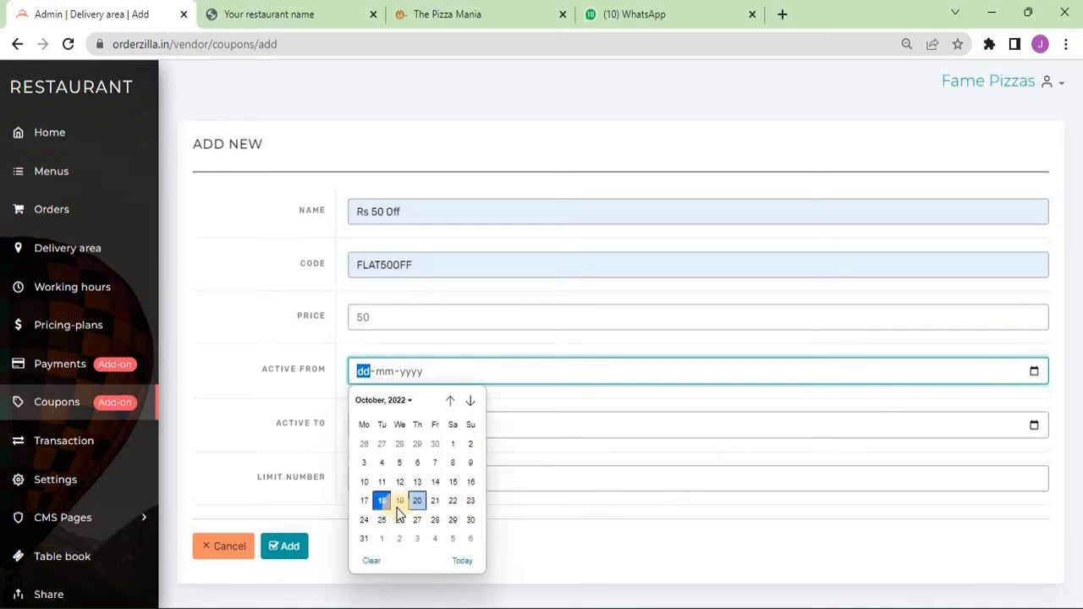
pyautogui.click(380, 500)
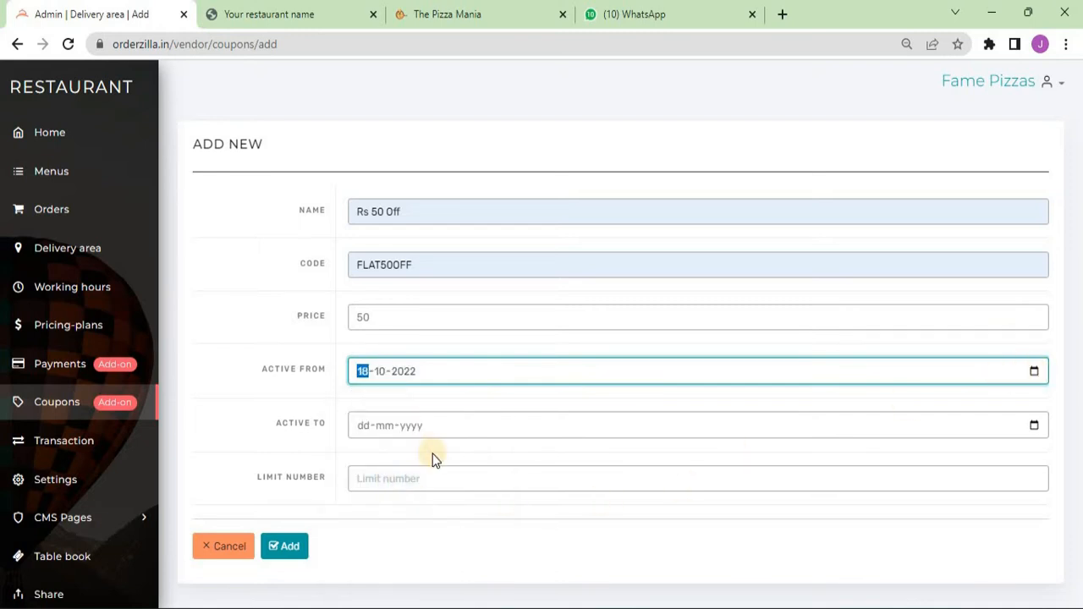
pyautogui.click(1034, 425)
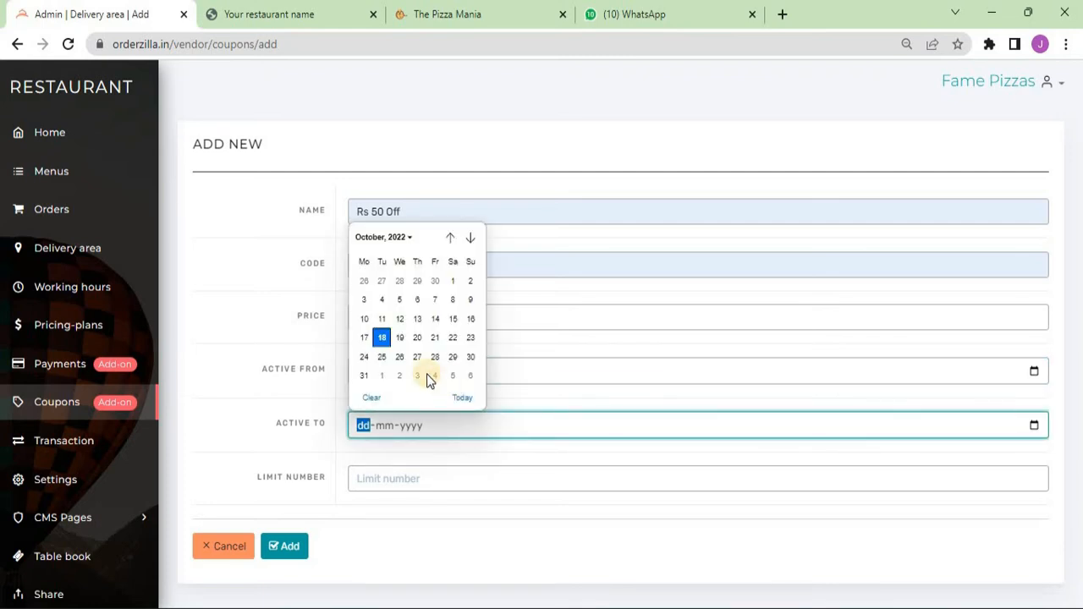
pyautogui.click(404, 237)
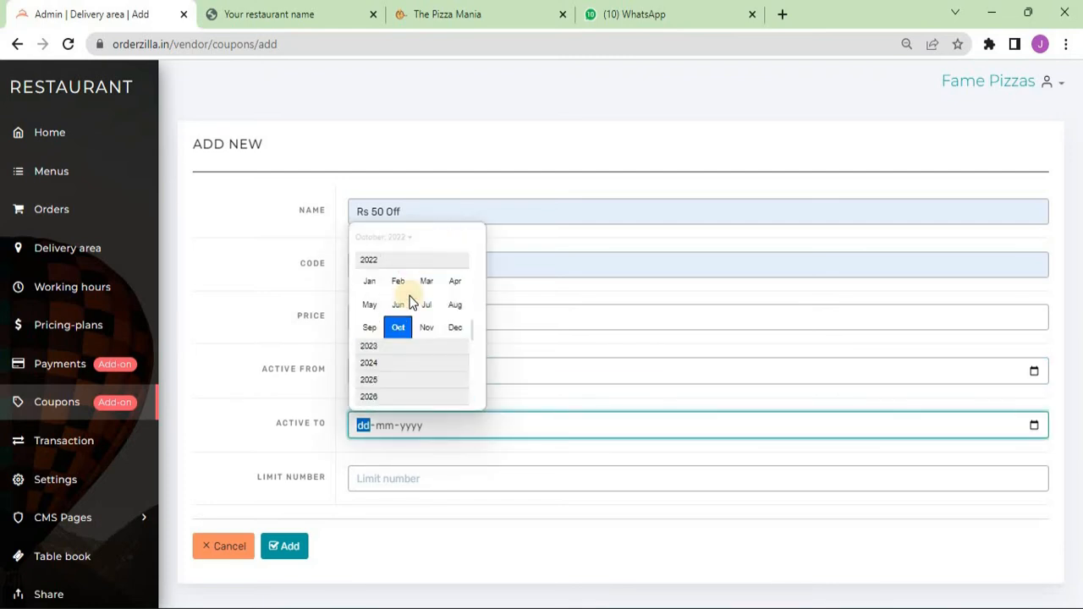
pyautogui.click(455, 328)
pyautogui.click(455, 360)
pyautogui.click(423, 483)
pyautogui.write('100')
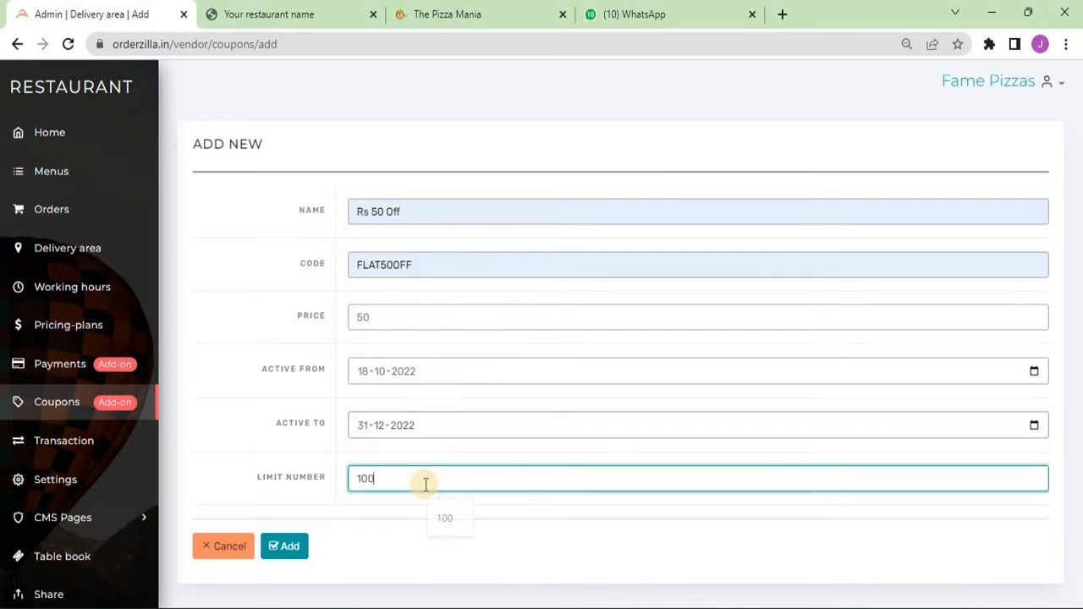
pyautogui.click(288, 546)
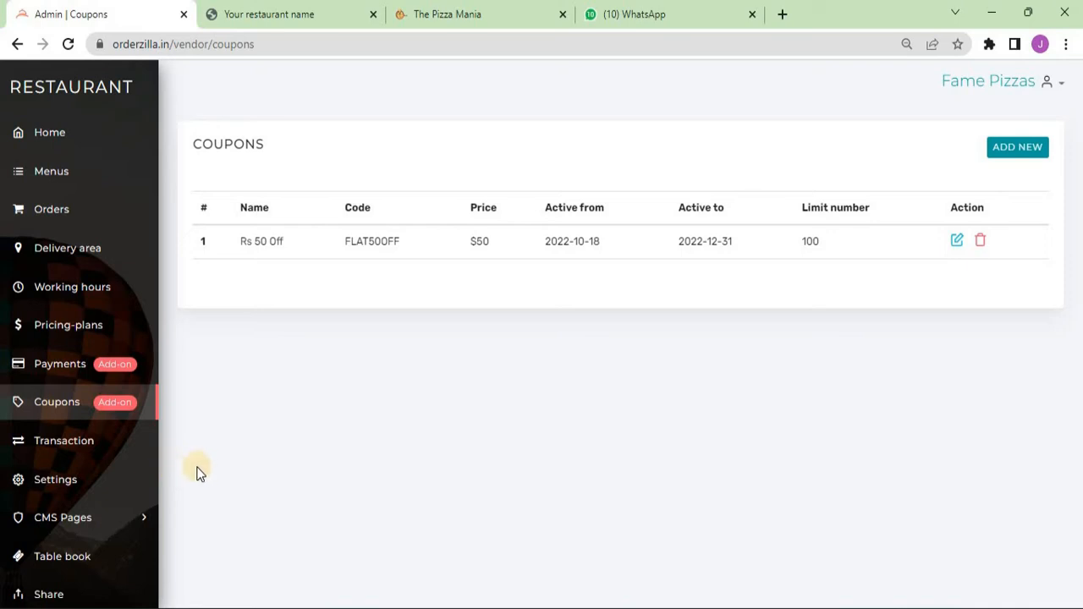
# - In store settings, set the title to Fame Pizza and the address to M.G. Road, Bangalore
pyautogui.click(65, 484)
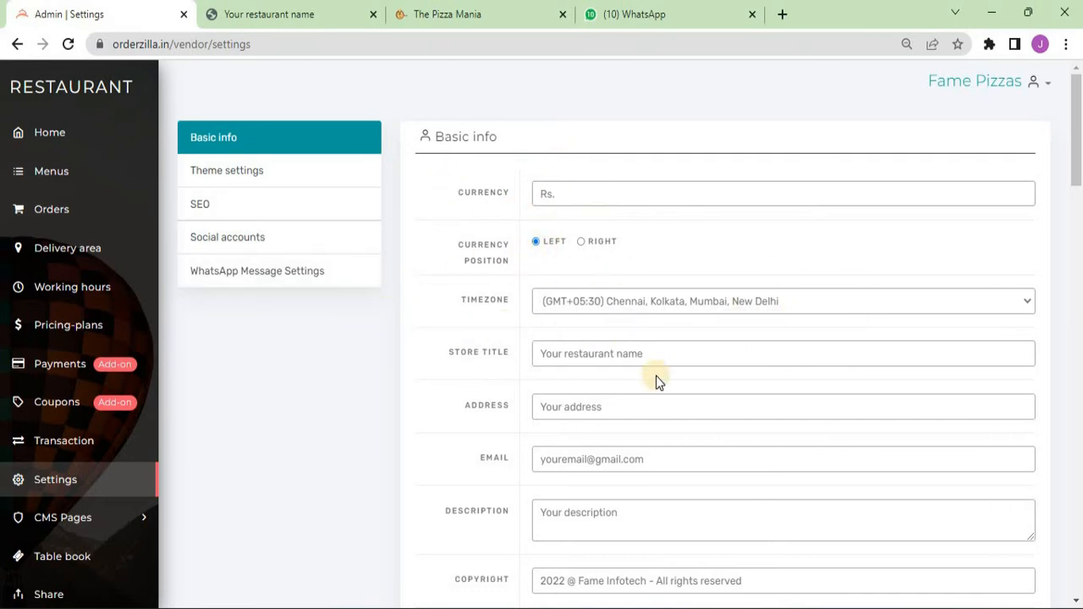
pyautogui.click(672, 352)
pyautogui.hotkey('ctrl', 'a')
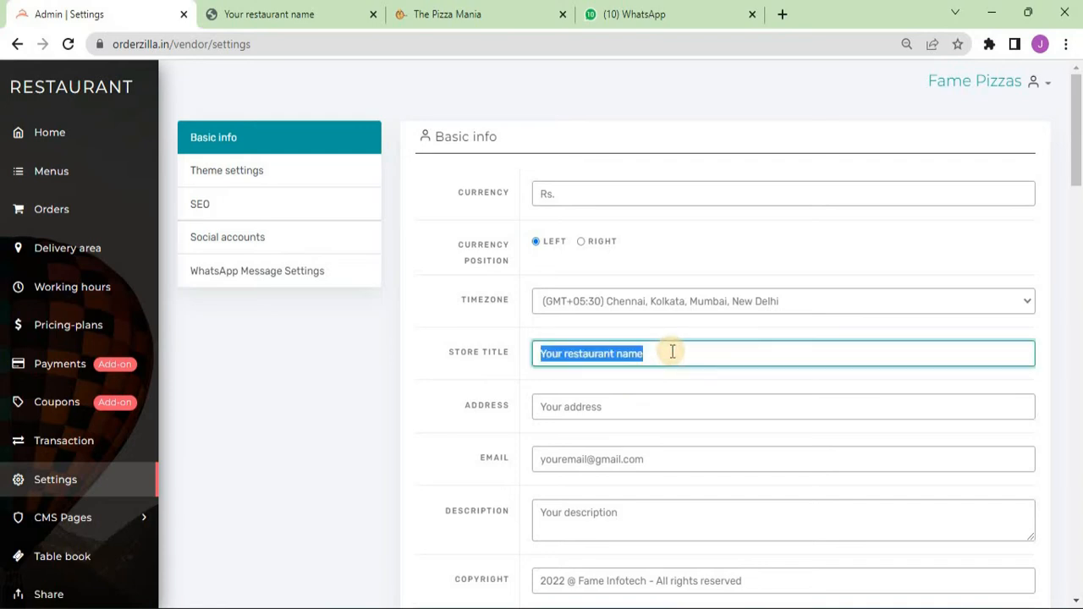
pyautogui.write('Fame Pizza')
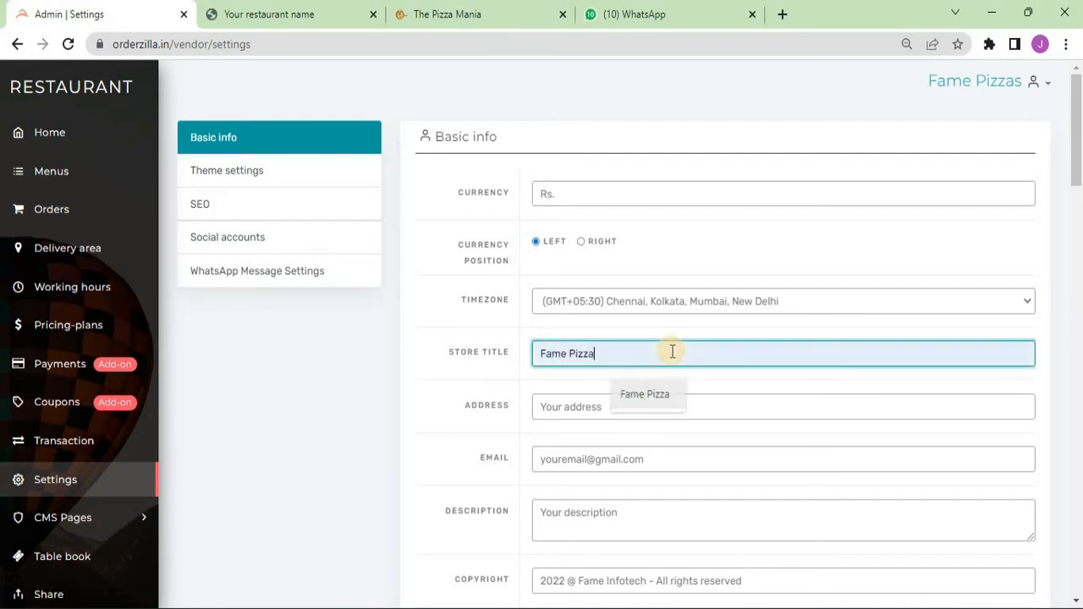
pyautogui.press('Tab')
pyautogui.write('M')
pyautogui.press('Down')
pyautogui.press('Return')
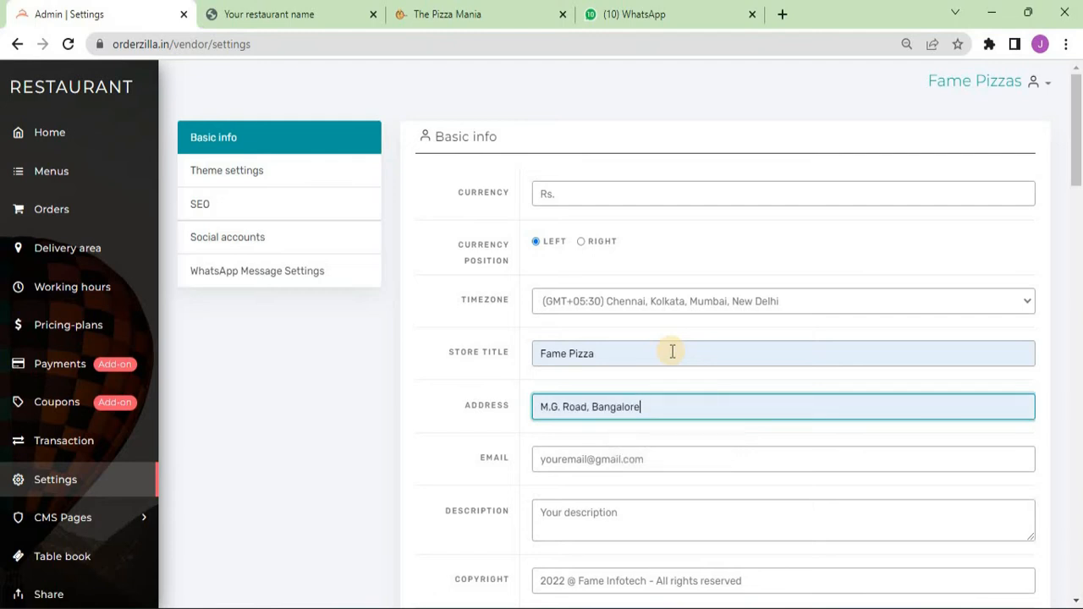
# - Fill in the support e-mail and the description 'Freshly baked out of the oven!'
pyautogui.press('Tab')
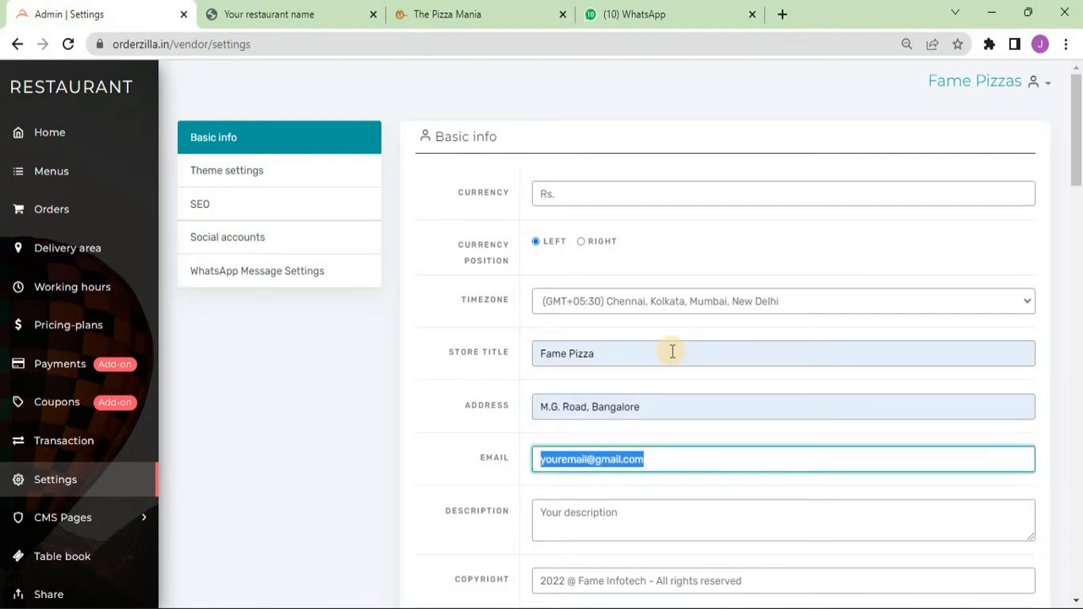
pyautogui.write('supp')
pyautogui.press('Down')
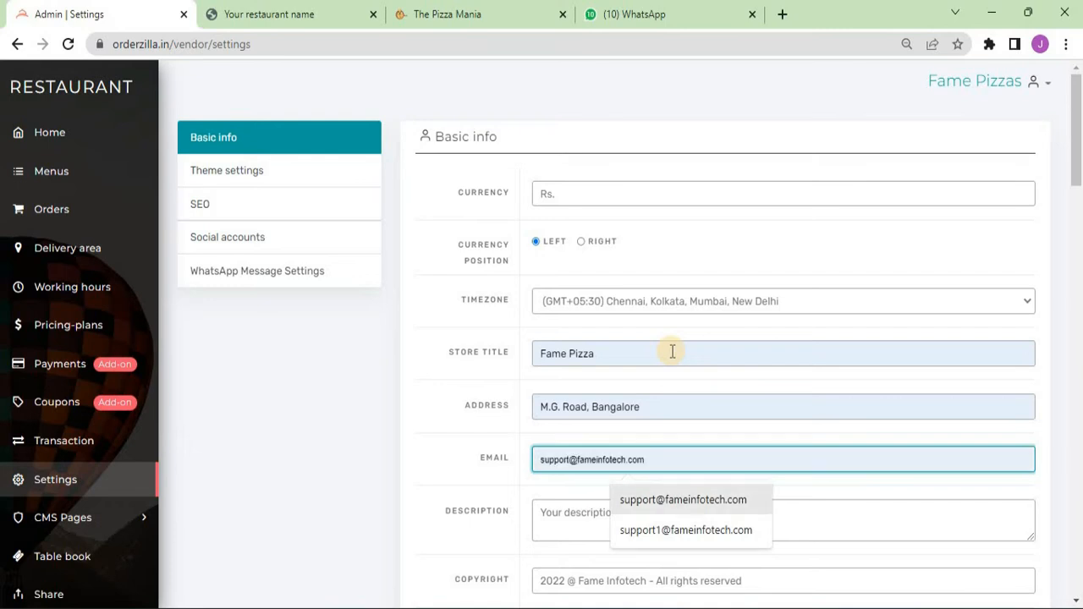
pyautogui.press('Return')
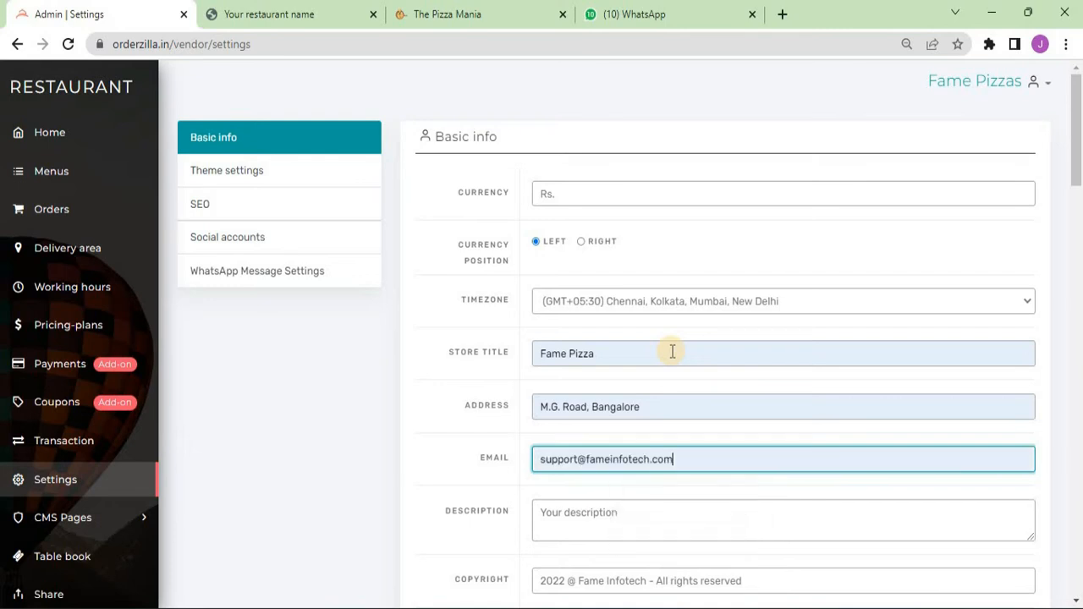
pyautogui.press('Tab')
pyautogui.write('Freshly baked out of the oven!')
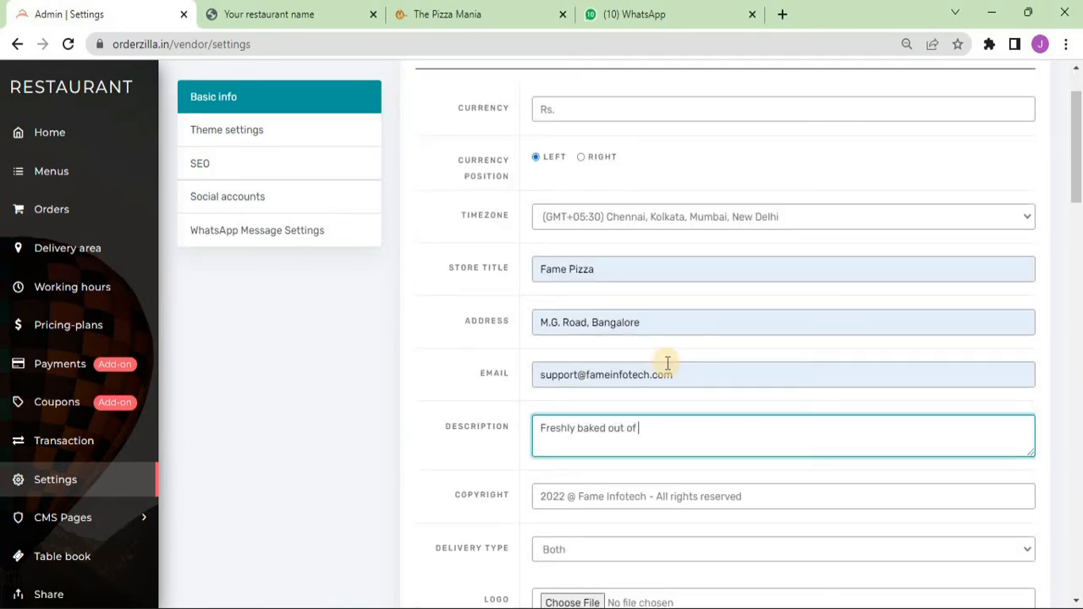
pyautogui.press('Tab')
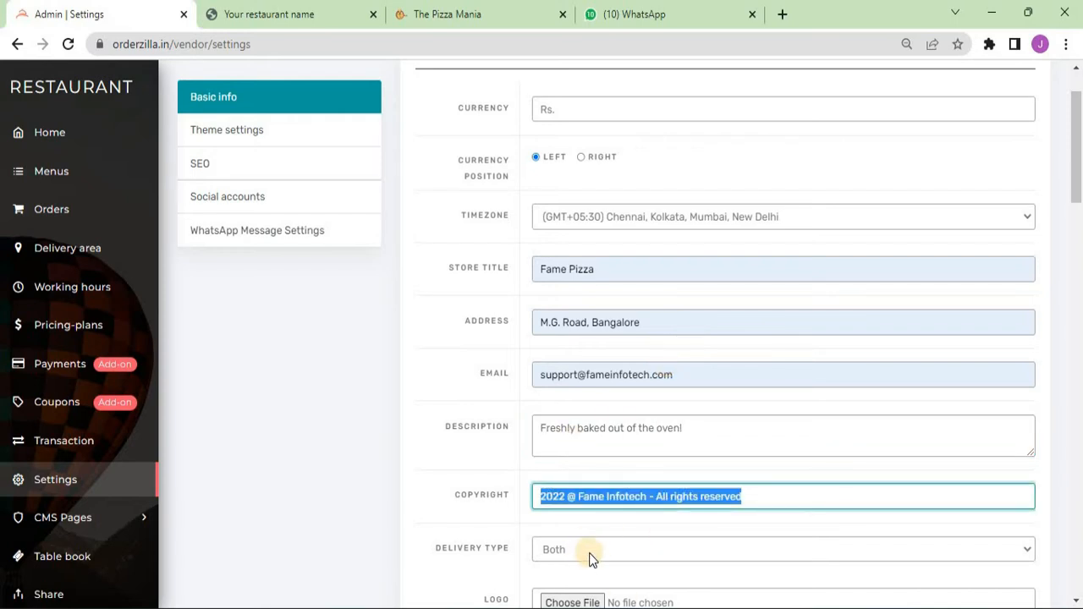
# - Try delivery type Pickup, then set it back to Both
pyautogui.scroll(-1, 590, 553)
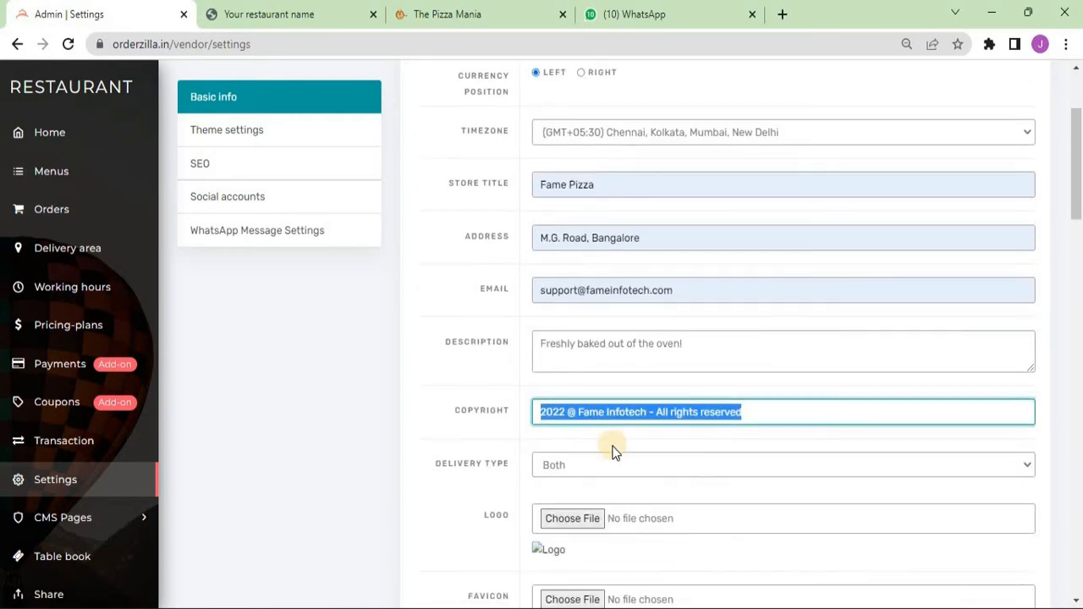
pyautogui.click(577, 467)
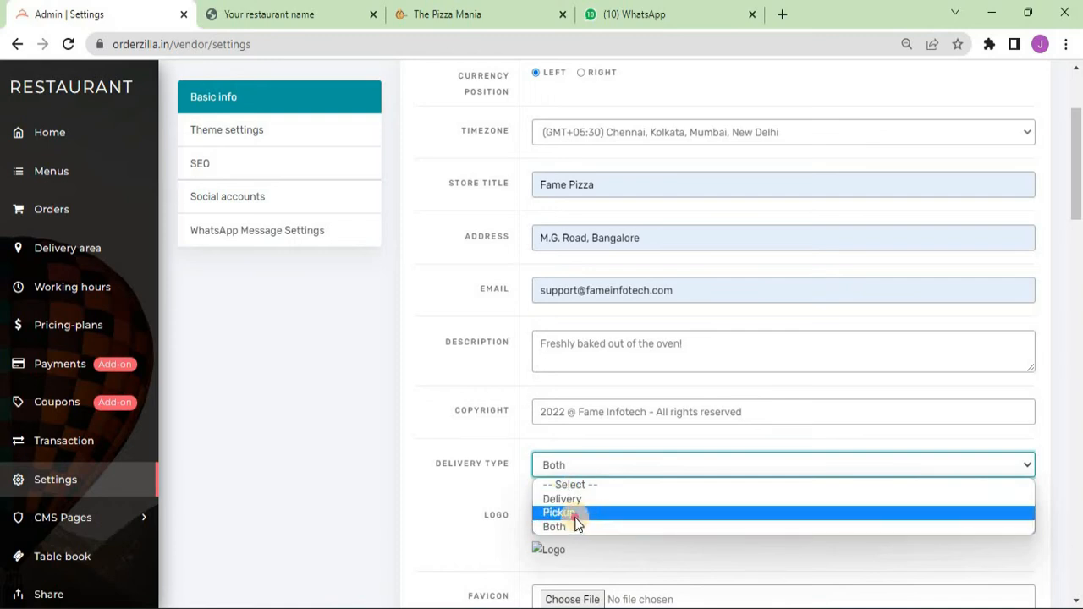
pyautogui.click(575, 515)
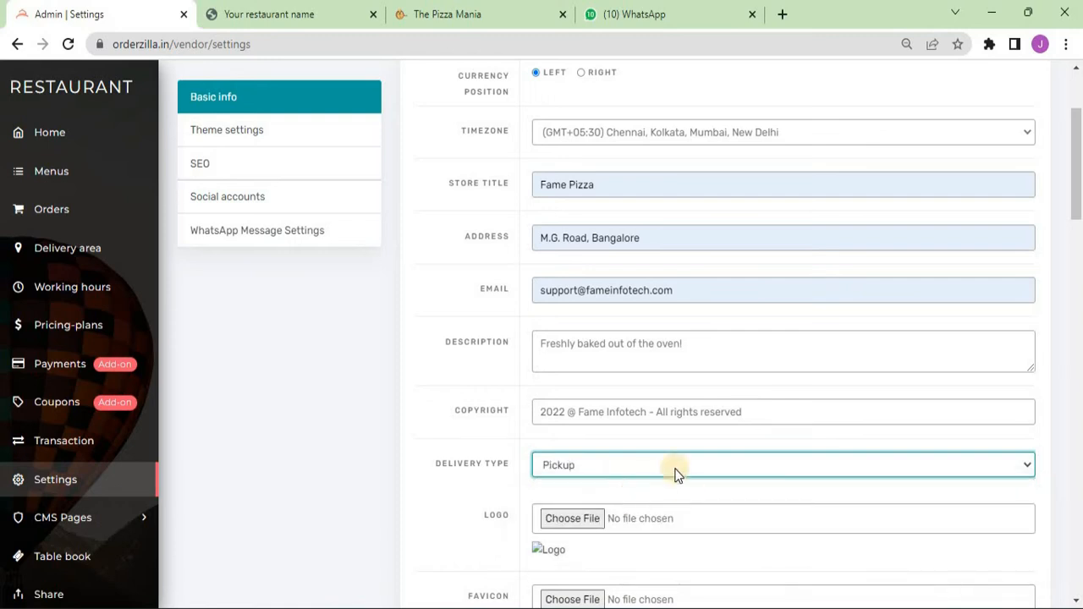
pyautogui.click(563, 464)
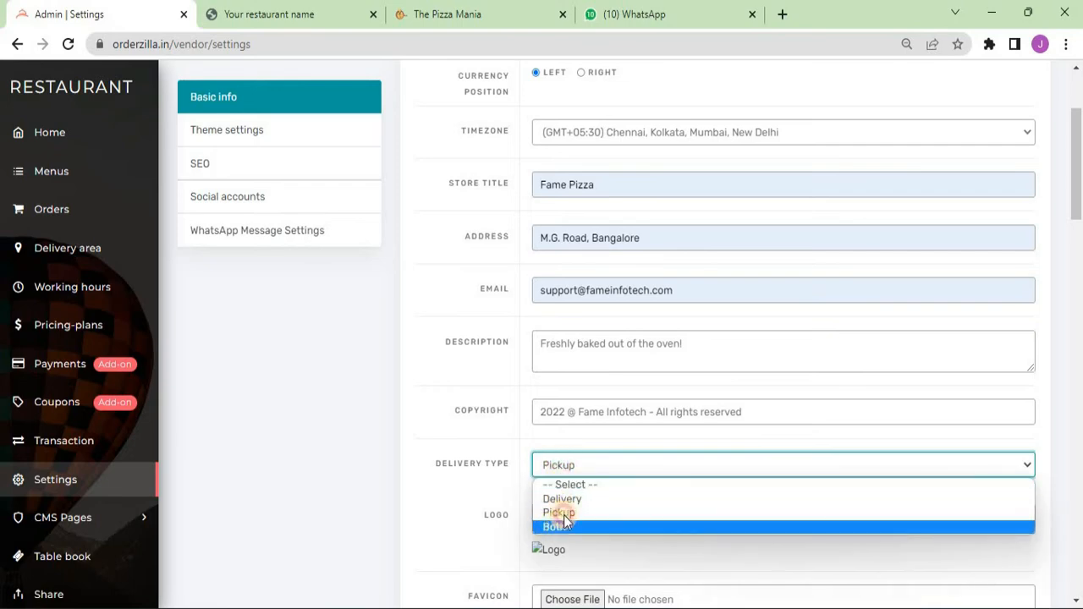
pyautogui.click(554, 526)
pyautogui.scroll(-1, 629, 462)
pyautogui.click(572, 434)
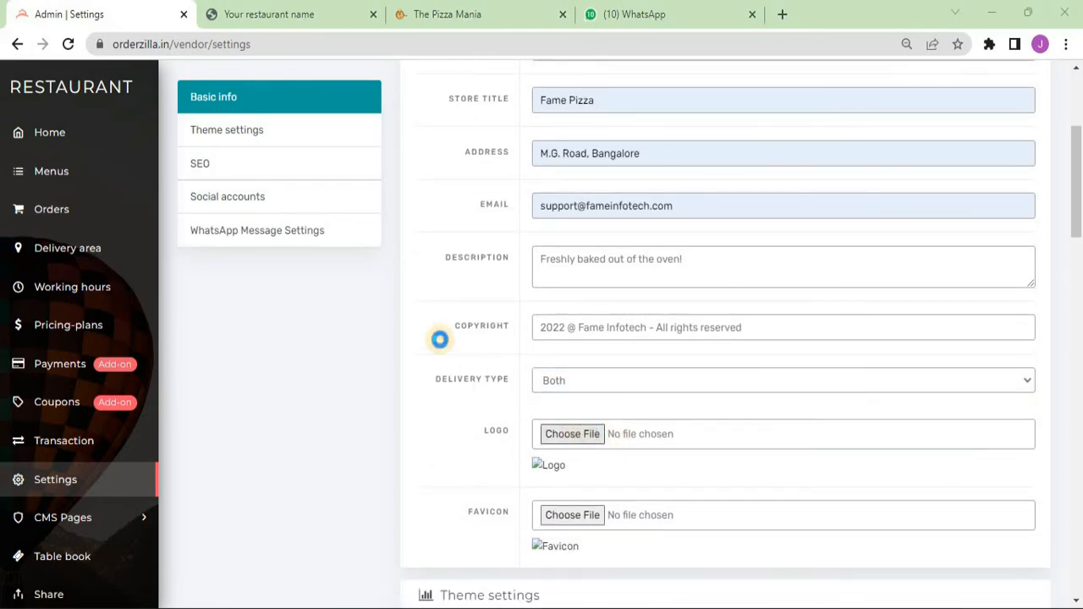
# - Load logo.png as both the store logo and the favicon
pyautogui.click(366, 169)
pyautogui.doubleClick(367, 168)
pyautogui.scroll(-2, 392, 242)
pyautogui.click(554, 348)
pyautogui.click(362, 140)
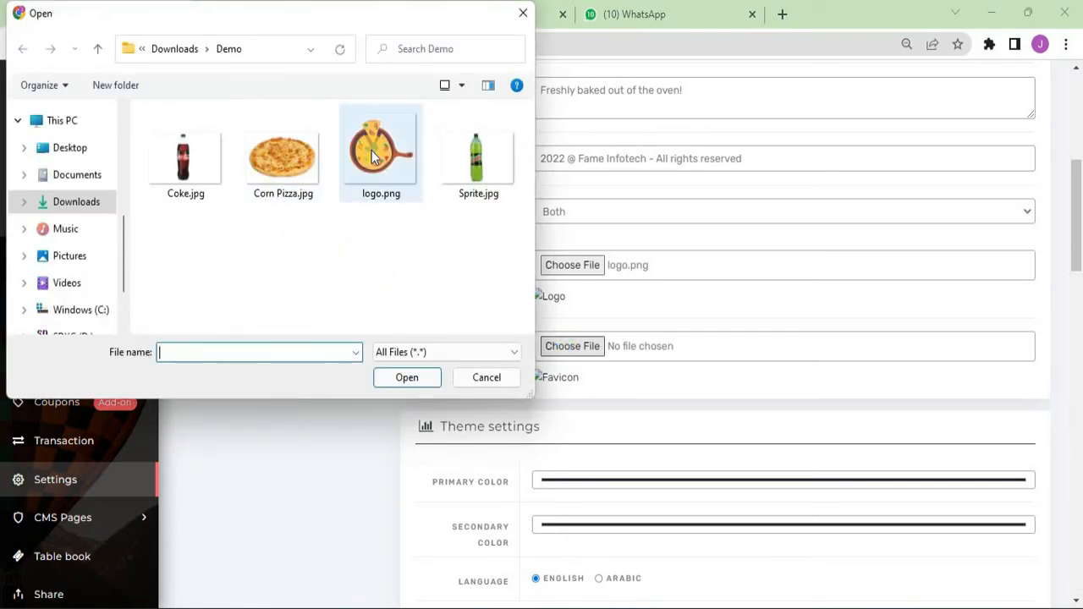
pyautogui.doubleClick(363, 140)
# - Look over The Pizza Mania public storefront, then return to the admin settings
pyautogui.click(437, 11)
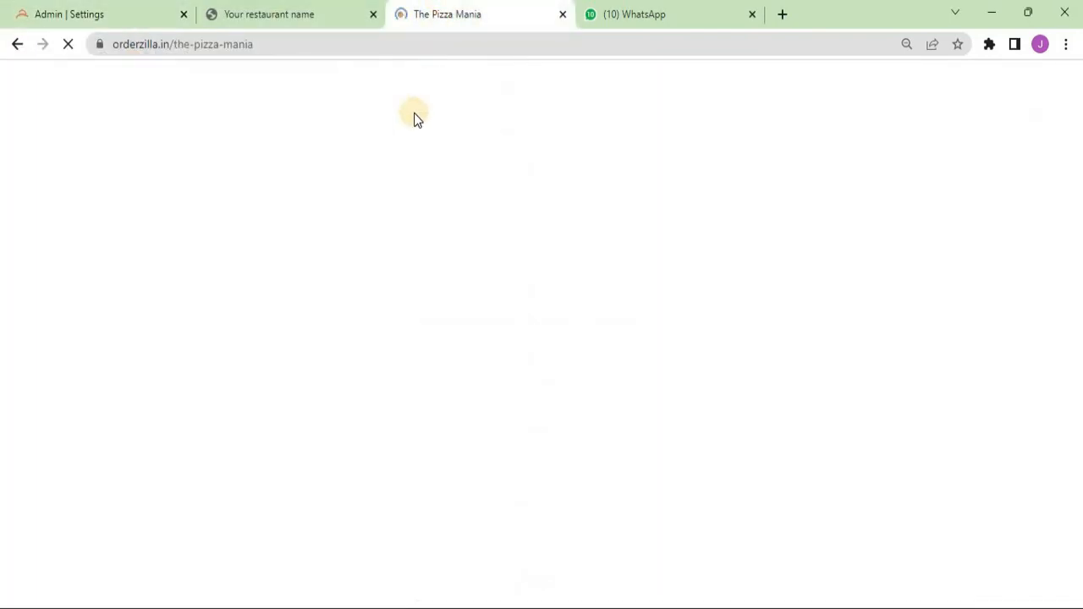
pyautogui.scroll(-2, 463, 167)
pyautogui.scroll(15, 384, 314)
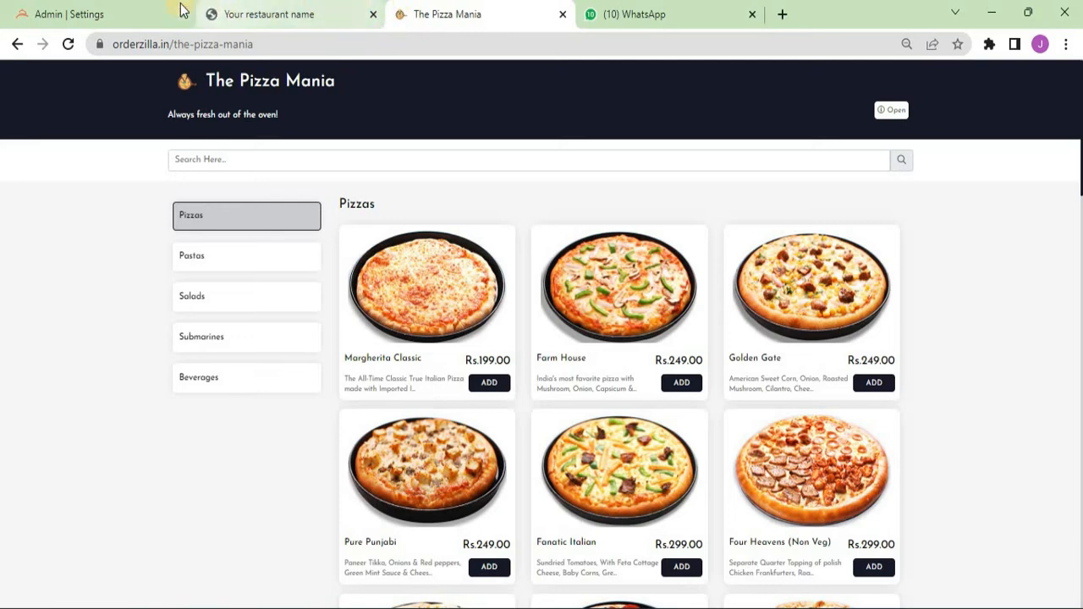
pyautogui.click(106, 13)
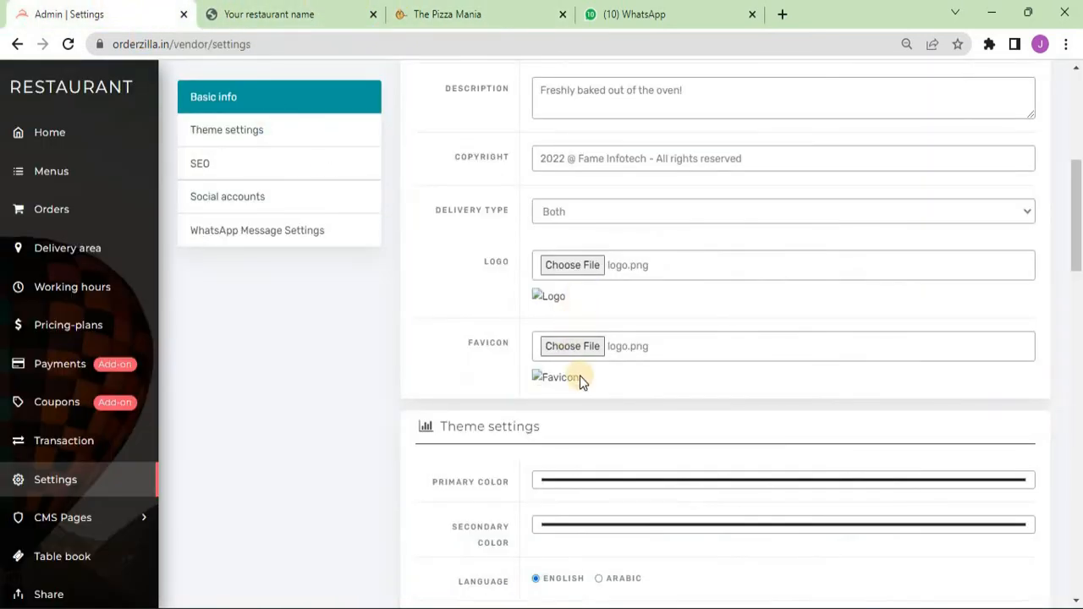
# - Set the SEO meta title to 'Fame Pizzas' and meta description to 'Always Fresh out of the oven'
pyautogui.scroll(-2, 579, 379)
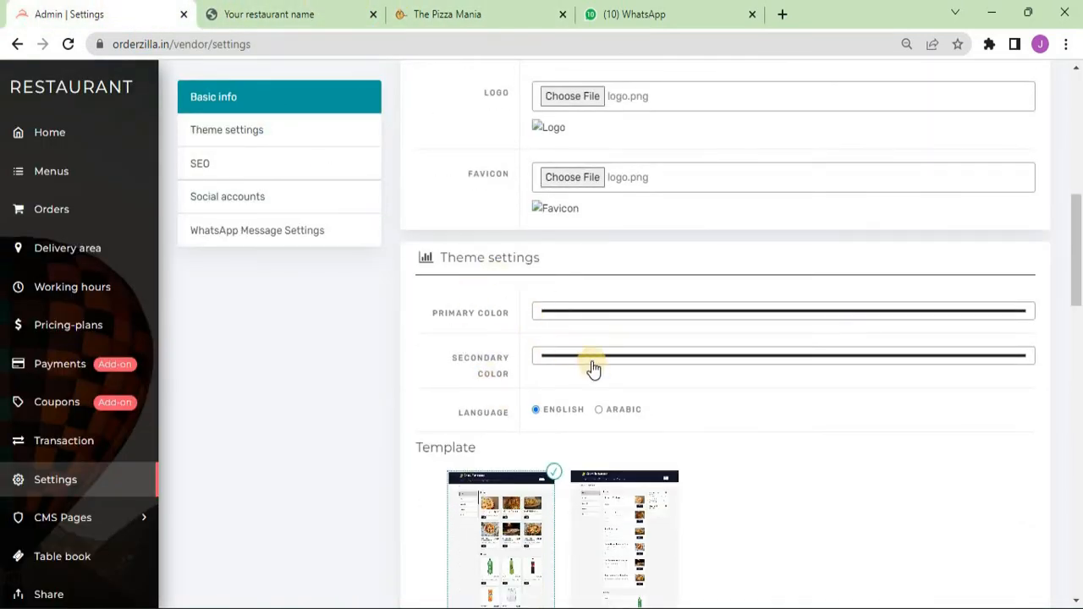
pyautogui.scroll(-2, 594, 370)
pyautogui.scroll(-2, 702, 440)
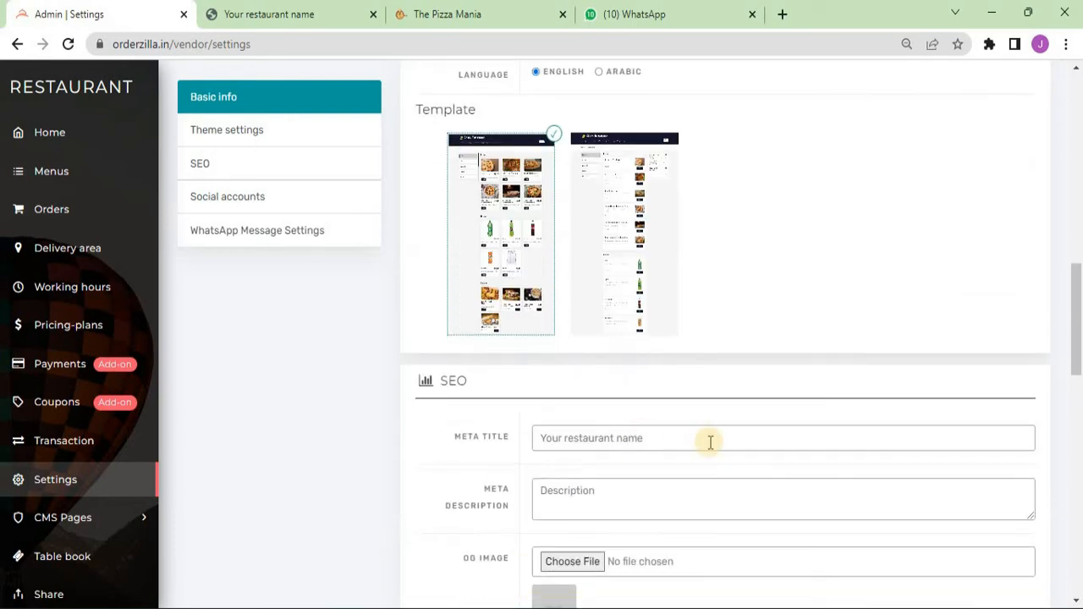
pyautogui.click(508, 433)
pyautogui.write('Fa')
pyautogui.press('Down')
pyautogui.press('Tab')
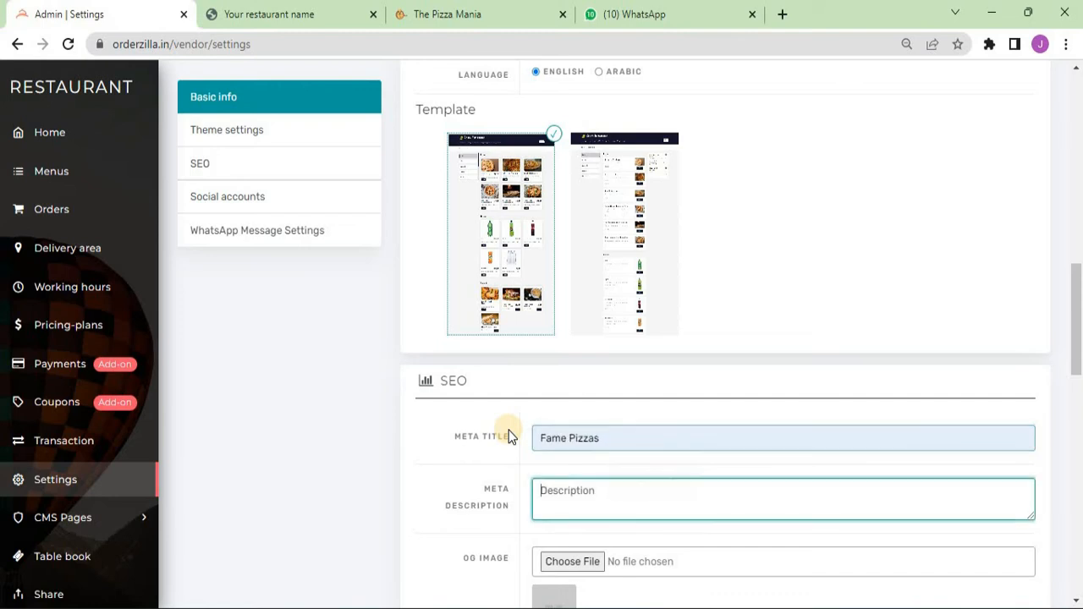
pyautogui.hotkey('ctrl', 'a')
pyautogui.write('Always Fresh out of the oven')
pyautogui.scroll(-3, 509, 436)
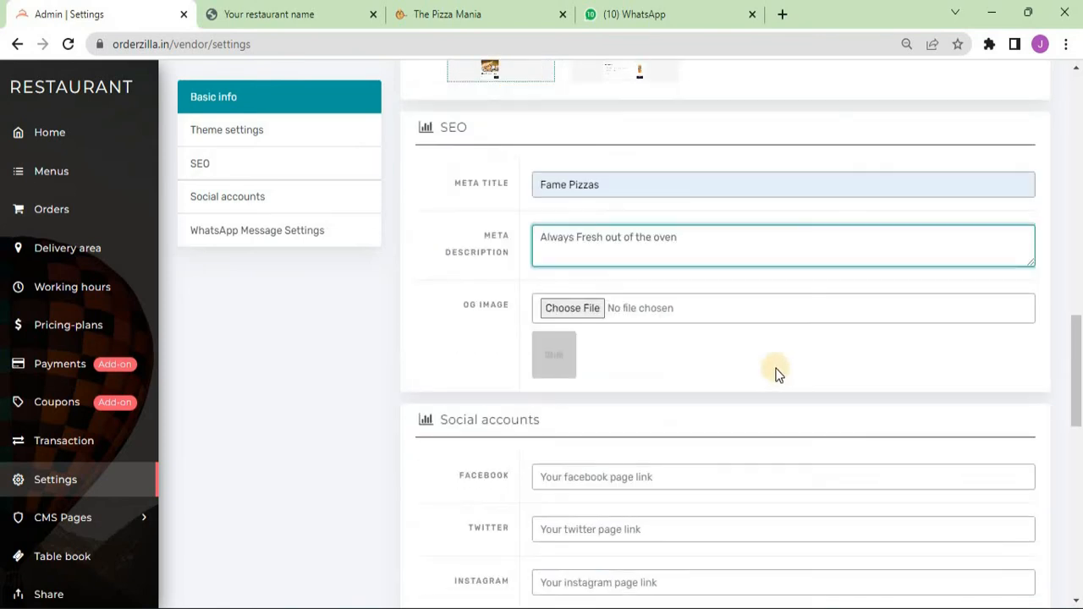
# - Upload logo.png as the OG share image, then switch to the WhatsApp chat
pyautogui.click(576, 313)
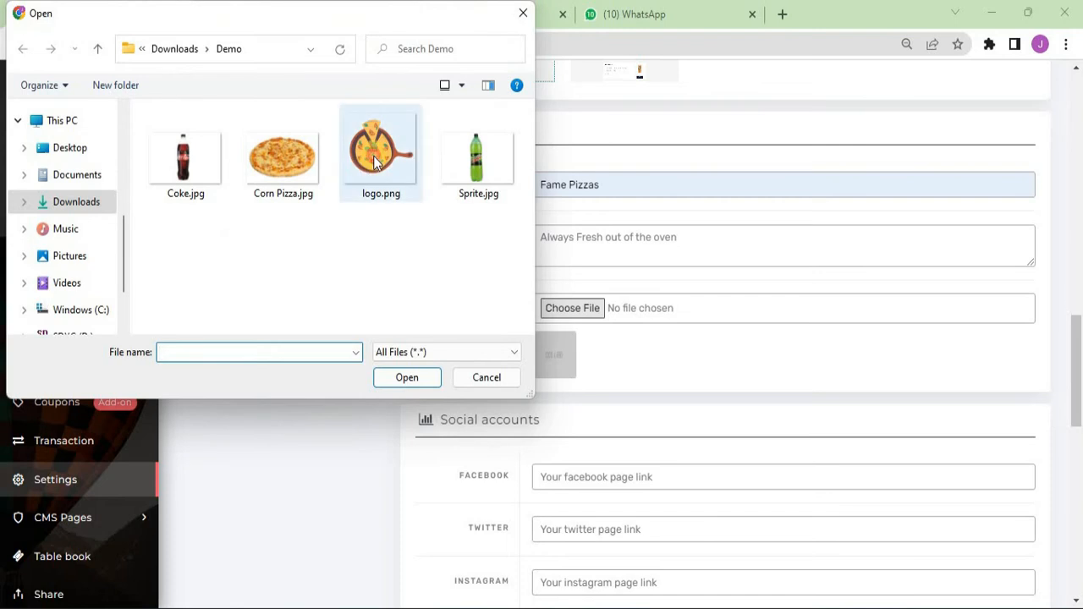
pyautogui.doubleClick(376, 163)
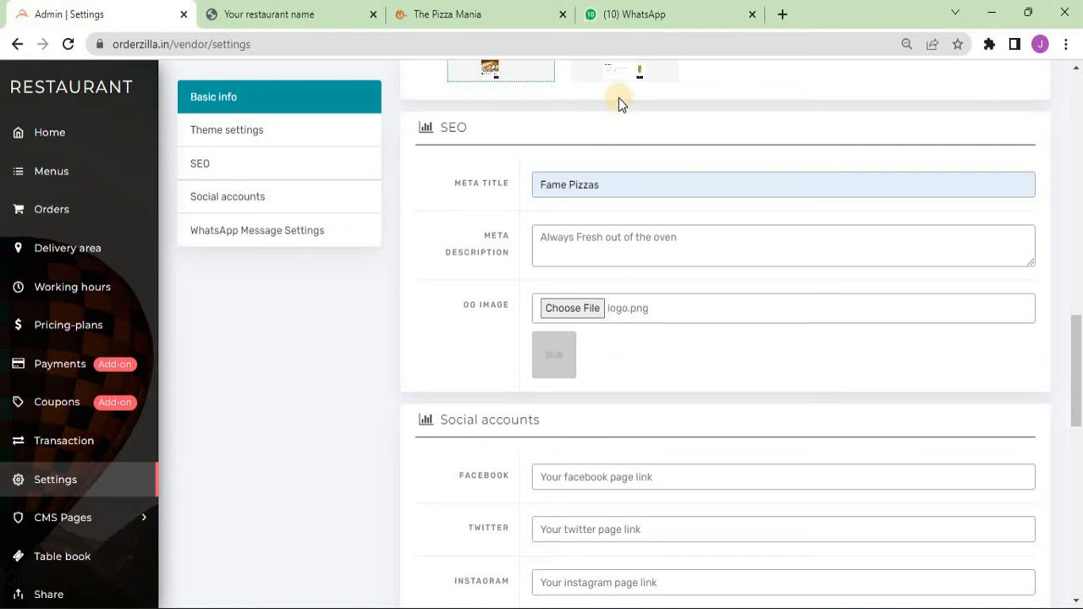
pyautogui.click(643, 7)
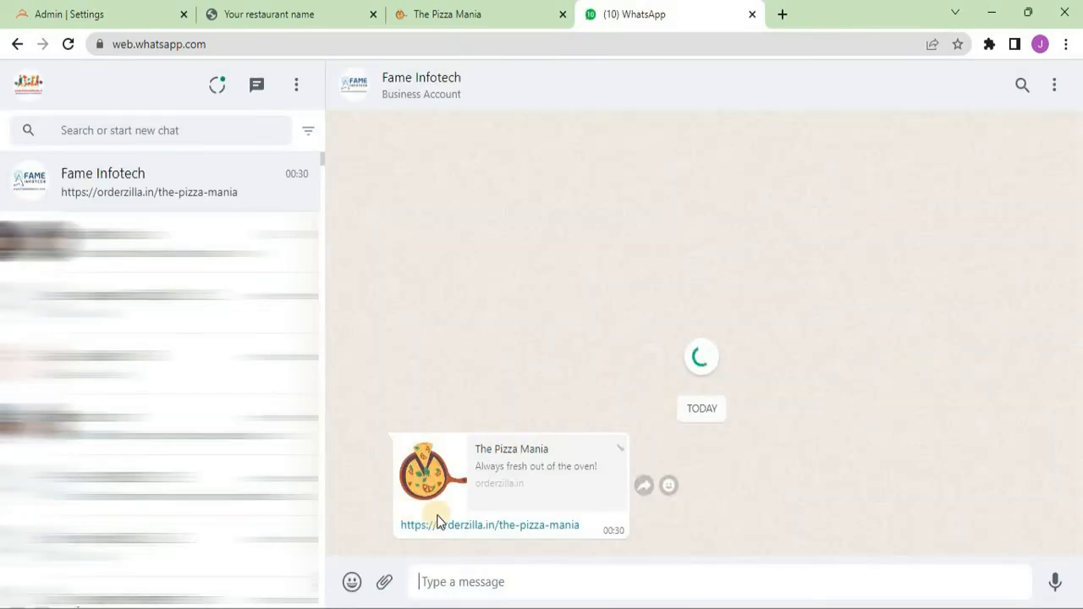
pyautogui.moveTo(584, 533); pyautogui.dragTo(399, 525)
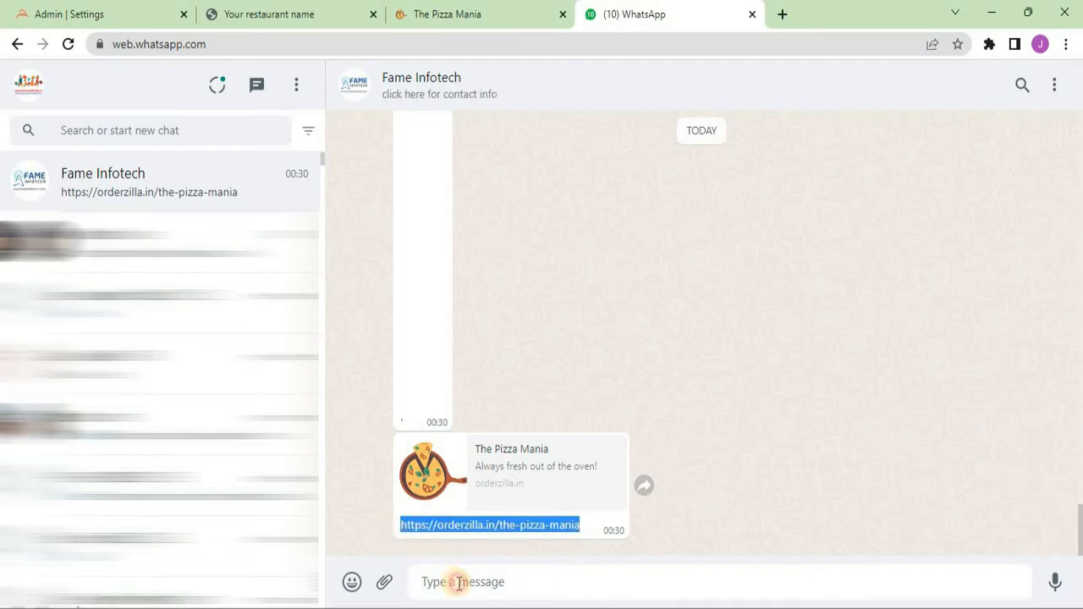
pyautogui.moveTo(457, 582); pyautogui.dragTo(458, 582)
pyautogui.press('BackSpace')
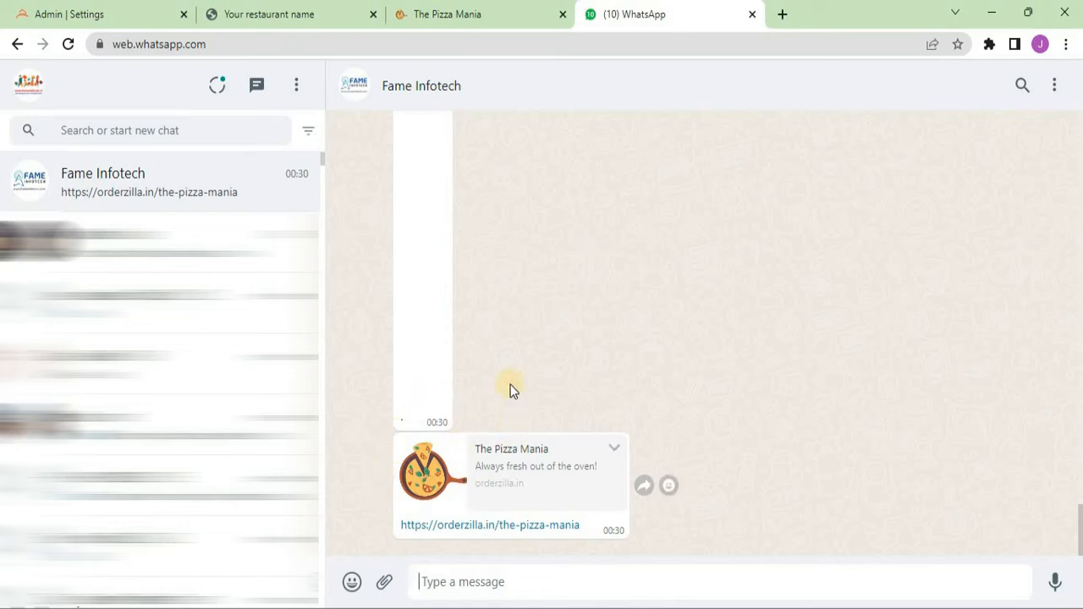
pyautogui.click(95, 8)
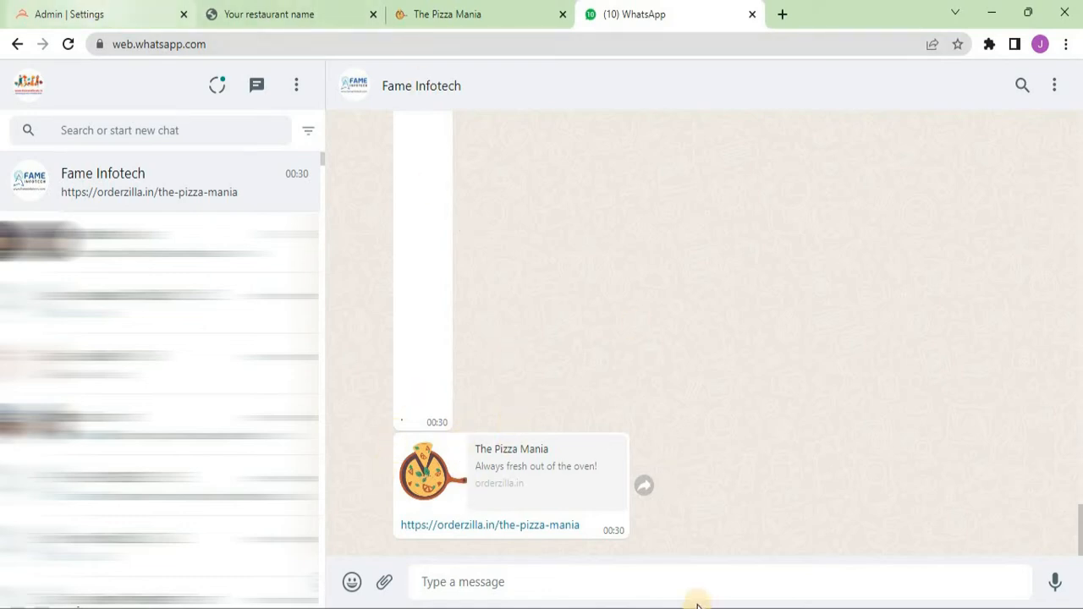
# - Browse the public storefront down to the Beverages items and footer, then return to admin
pyautogui.scroll(-2, 666, 365)
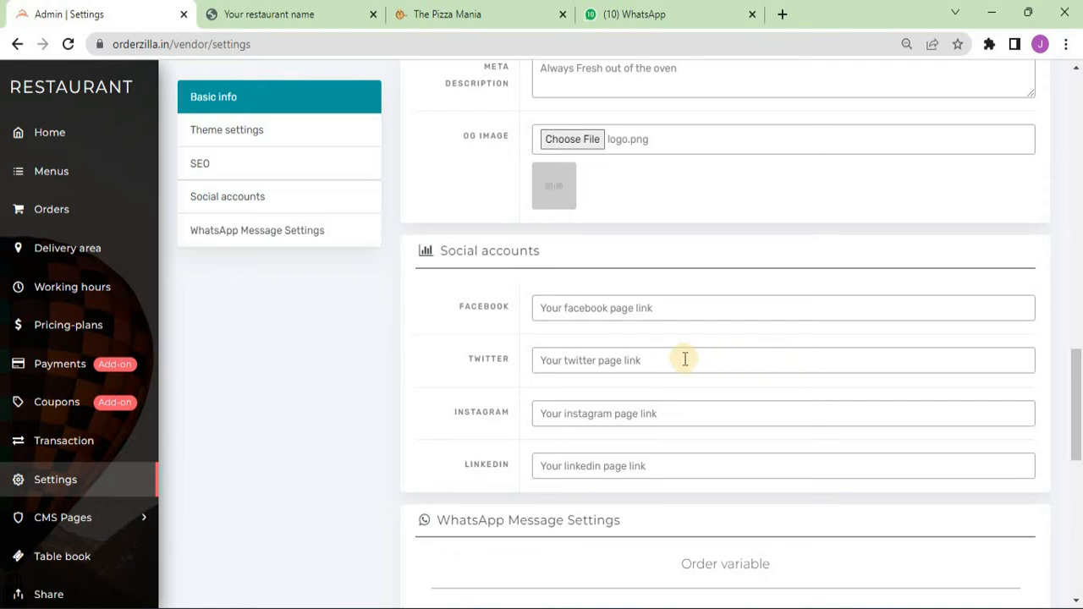
pyautogui.scroll(-2, 685, 355)
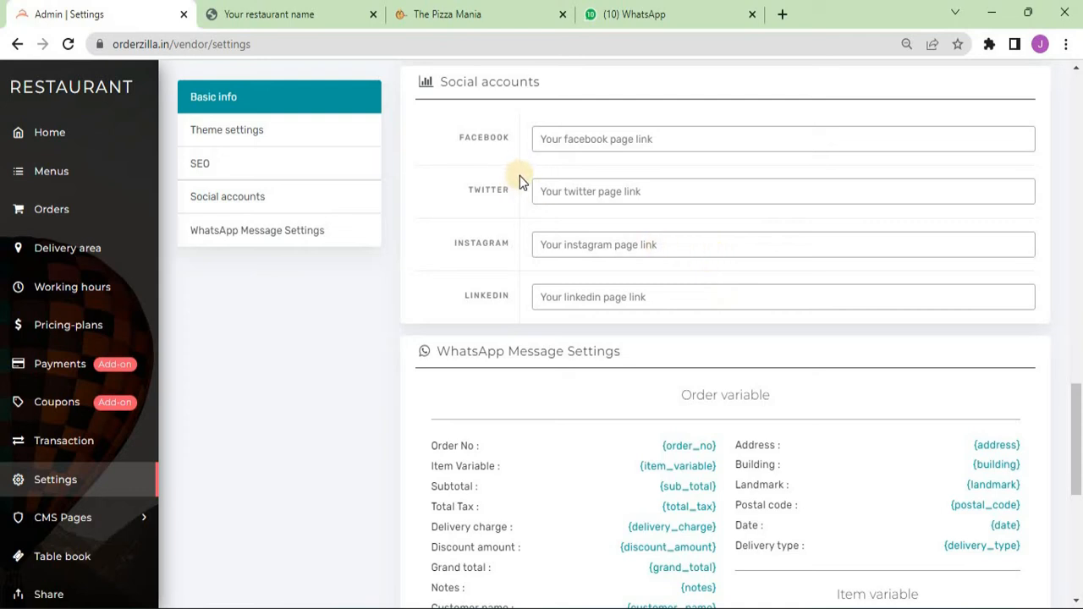
pyautogui.click(448, 14)
pyautogui.scroll(-5, 490, 110)
pyautogui.scroll(-5, 465, 140)
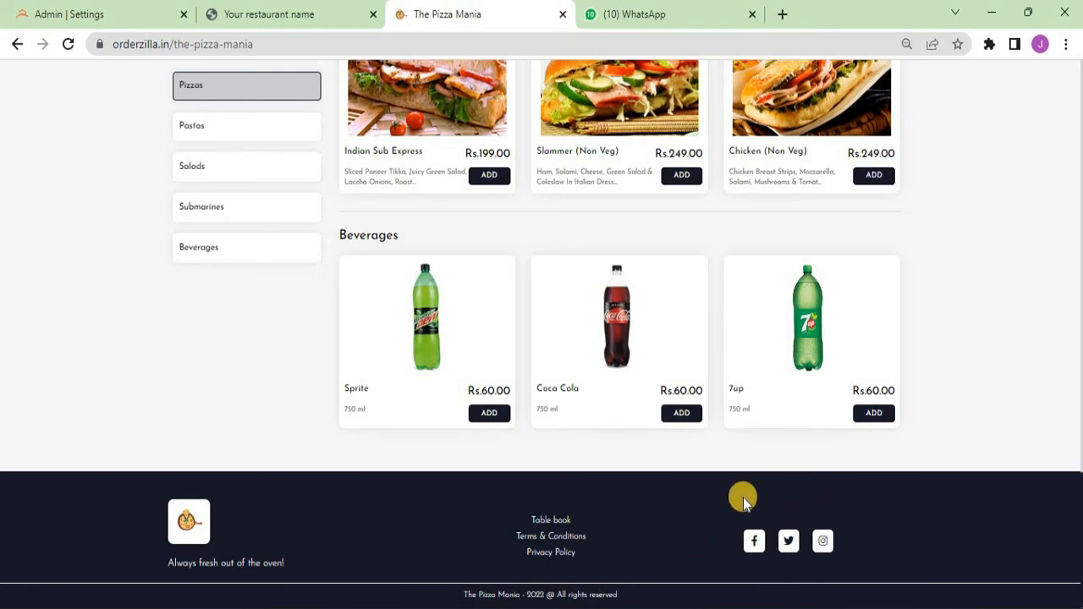
pyautogui.click(151, 11)
# - Scroll through the WhatsApp order message template and empty the WhatsApp Number field
pyautogui.scroll(-2, 683, 587)
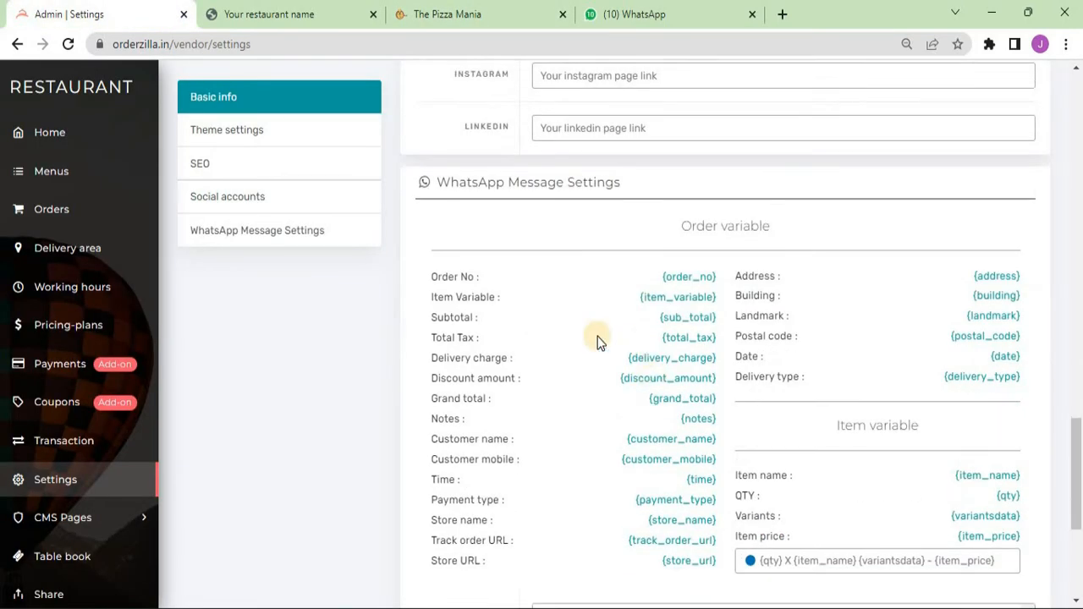
pyautogui.scroll(-2, 762, 356)
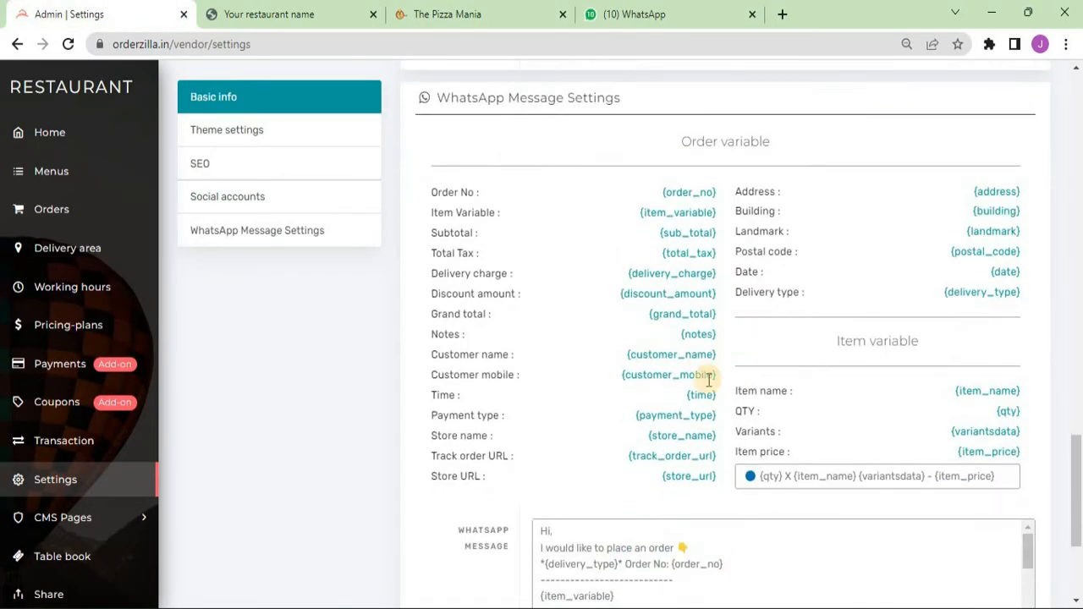
pyautogui.scroll(-1, 781, 483)
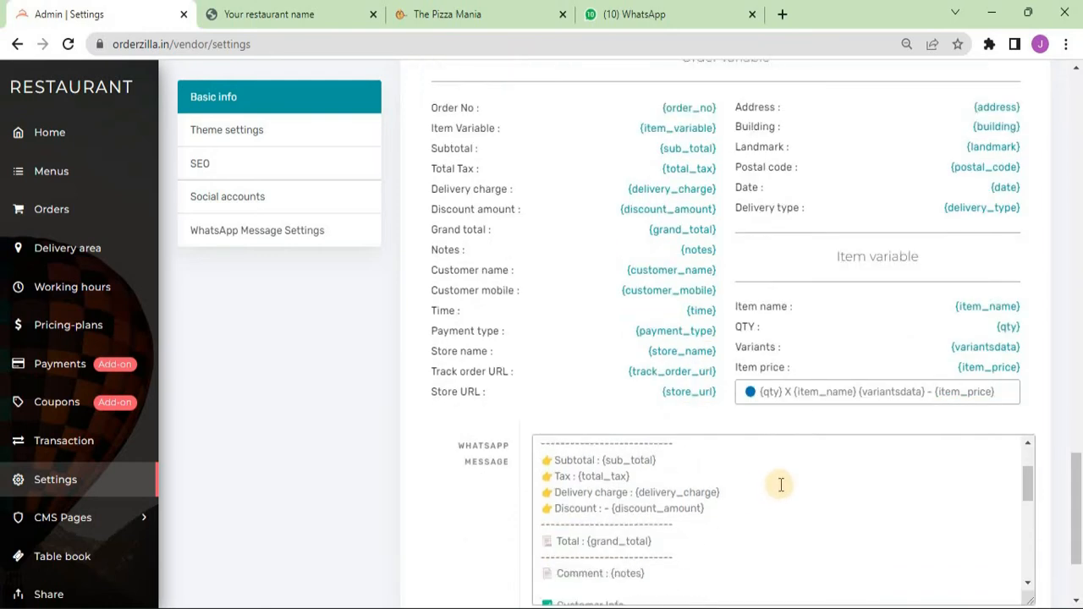
pyautogui.scroll(-1, 858, 486)
pyautogui.scroll(-5, 863, 485)
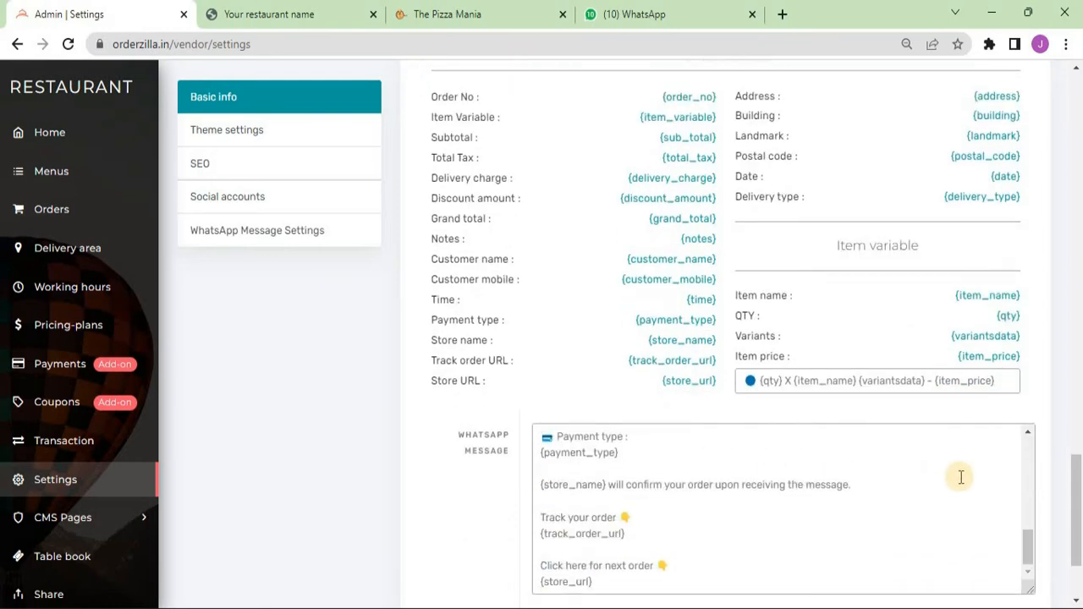
pyautogui.scroll(-1, 725, 474)
pyautogui.click(612, 501)
pyautogui.hotkey('ctrl', 'a')
pyautogui.press('BackSpace')
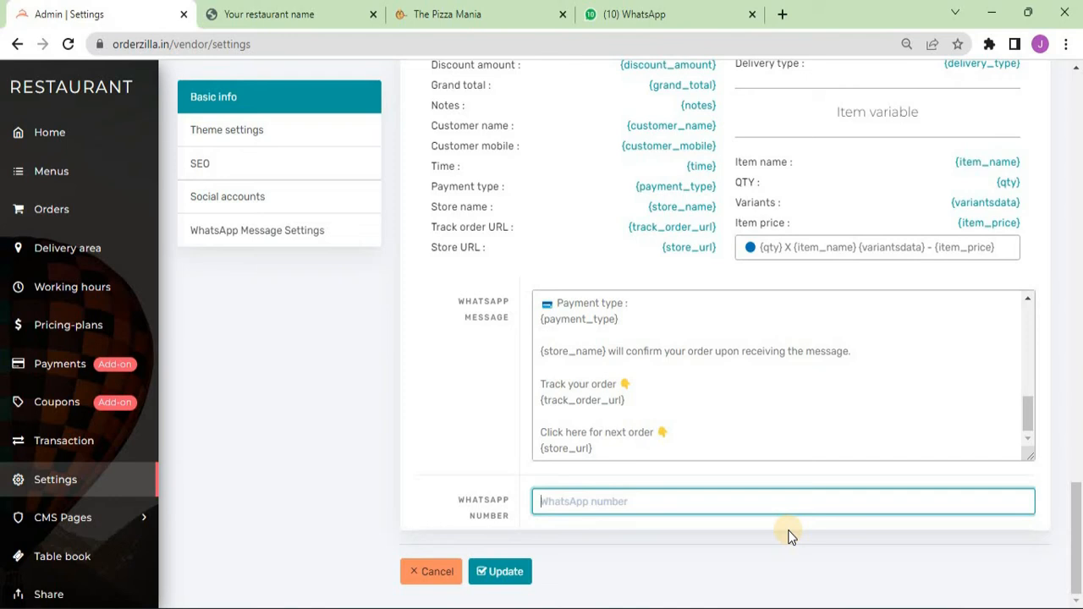
# - Enter the store's contact number as the WhatsApp number and save the settings
pyautogui.write('91123456')
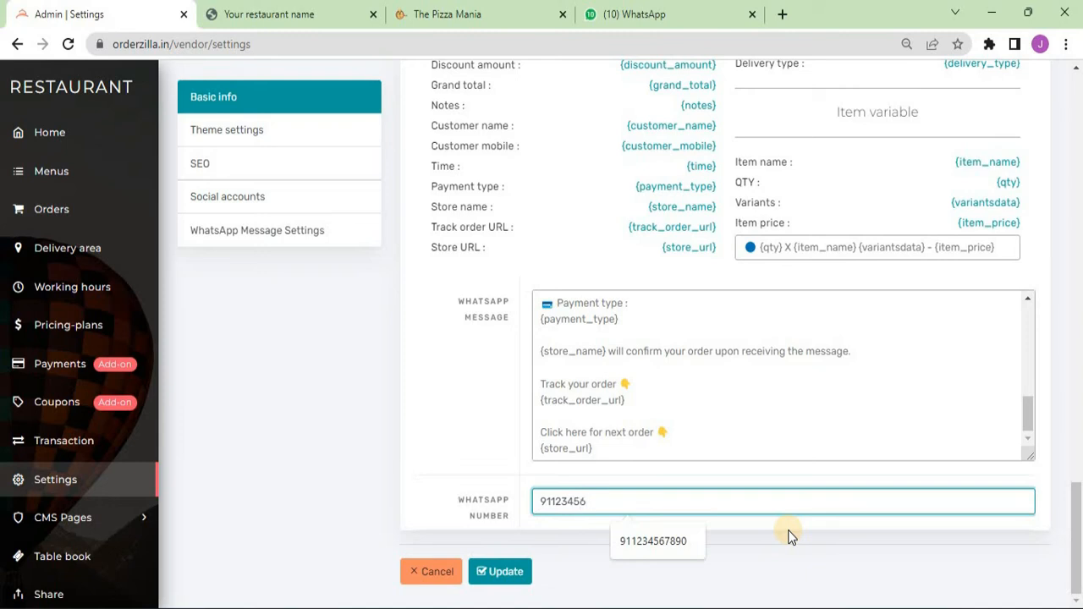
pyautogui.write('7890')
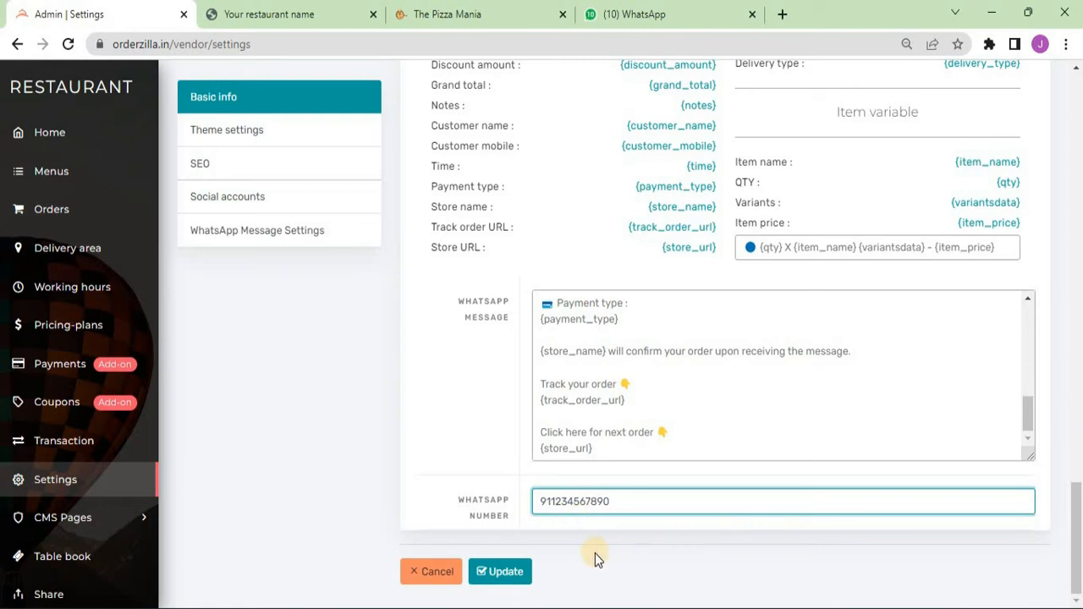
pyautogui.click(499, 568)
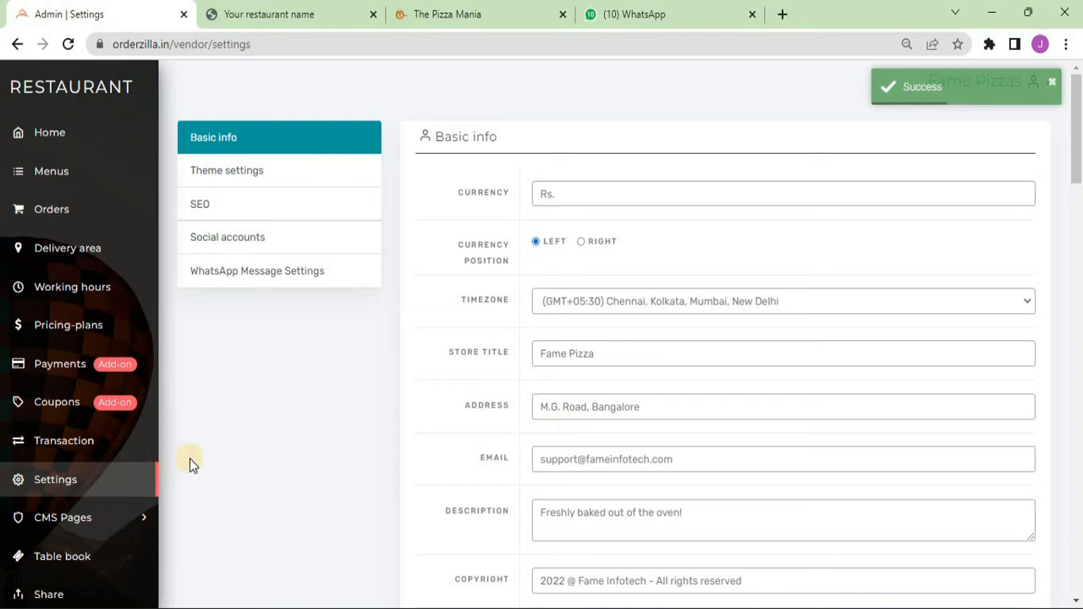
# - Expand CMS Pages, view the Privacy Policy page, then open the Terms & Conditions editor
pyautogui.scroll(-4, 222, 499)
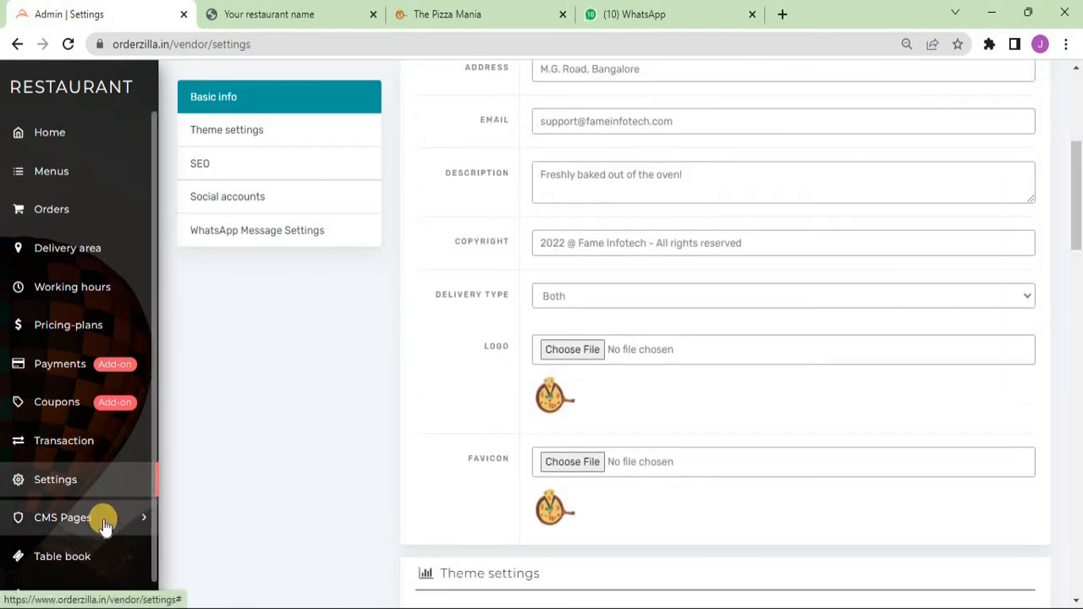
pyautogui.click(44, 525)
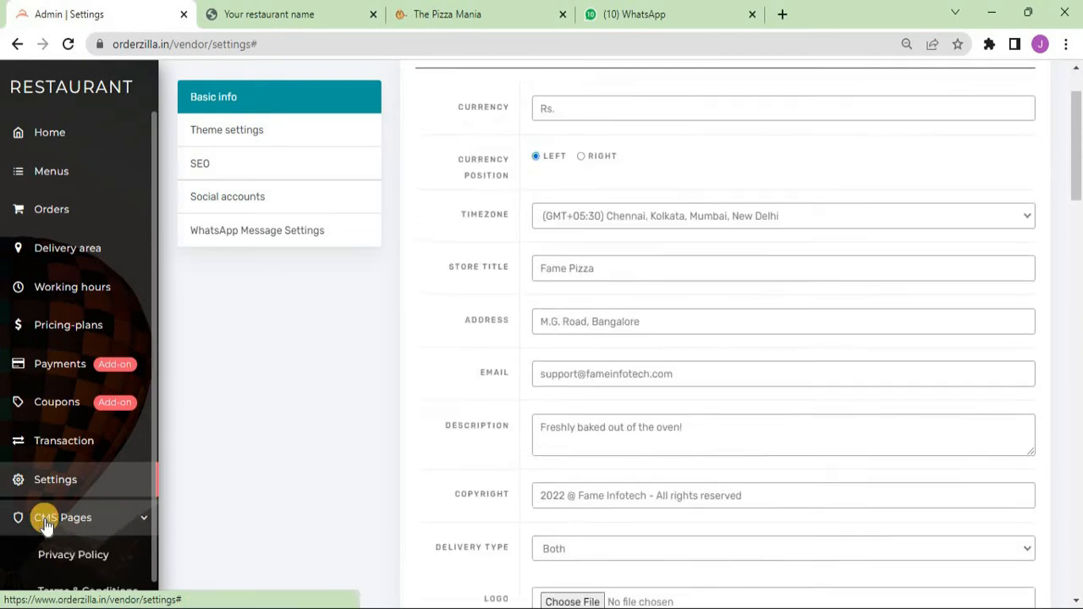
pyautogui.scroll(-1, 76, 508)
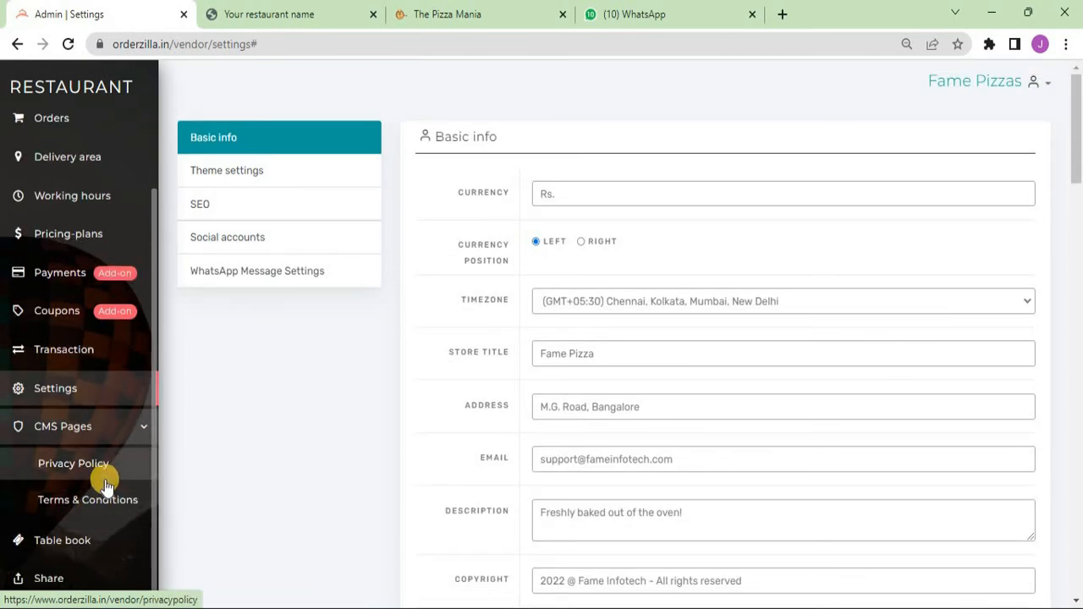
pyautogui.click(80, 466)
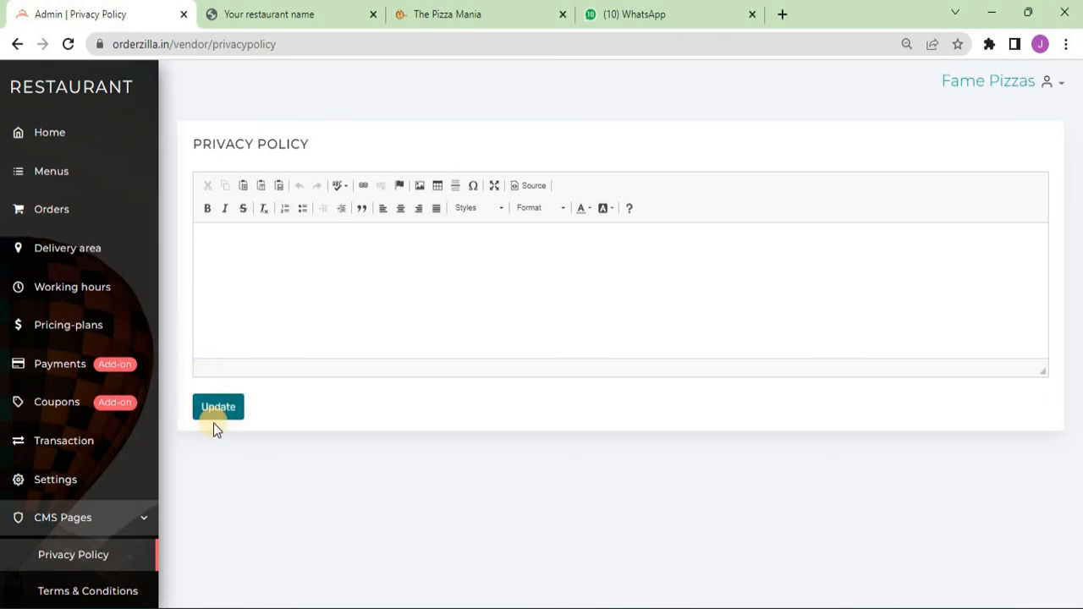
pyautogui.scroll(-1, 84, 533)
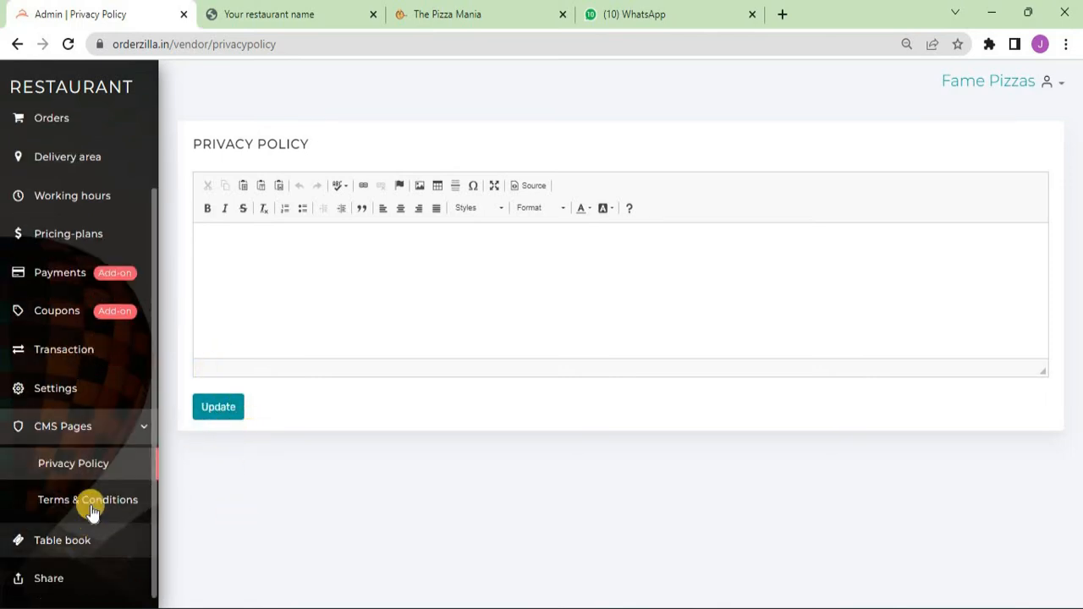
pyautogui.click(36, 504)
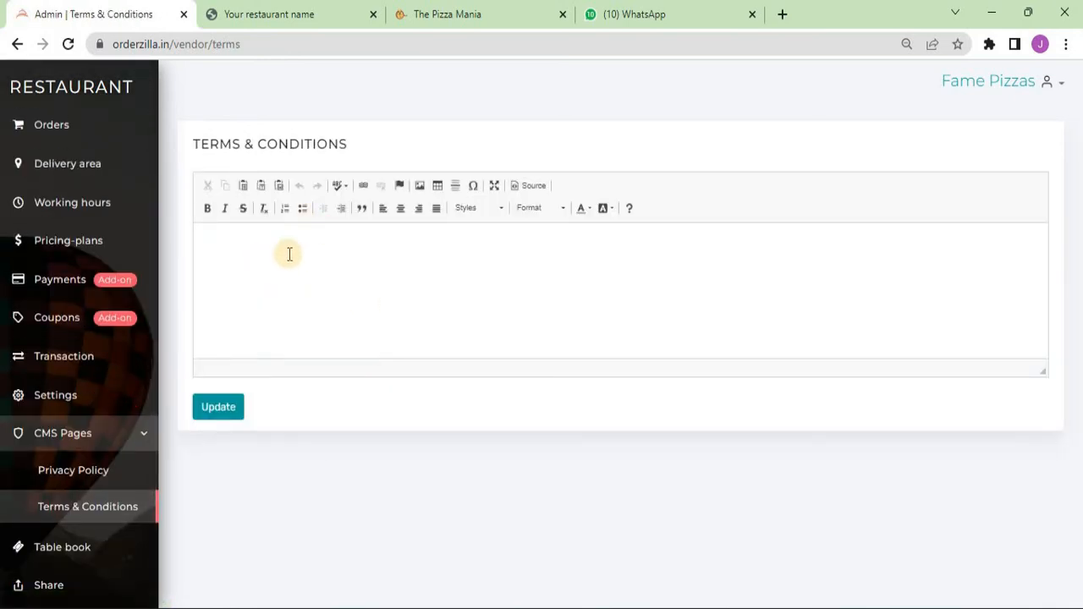
pyautogui.click(305, 283)
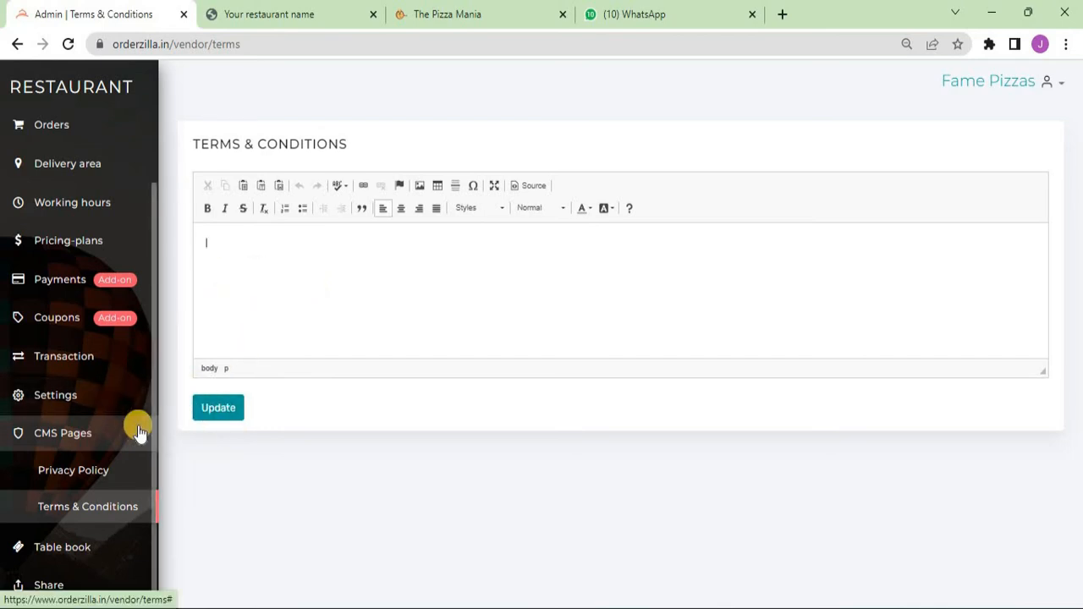
pyautogui.click(418, 7)
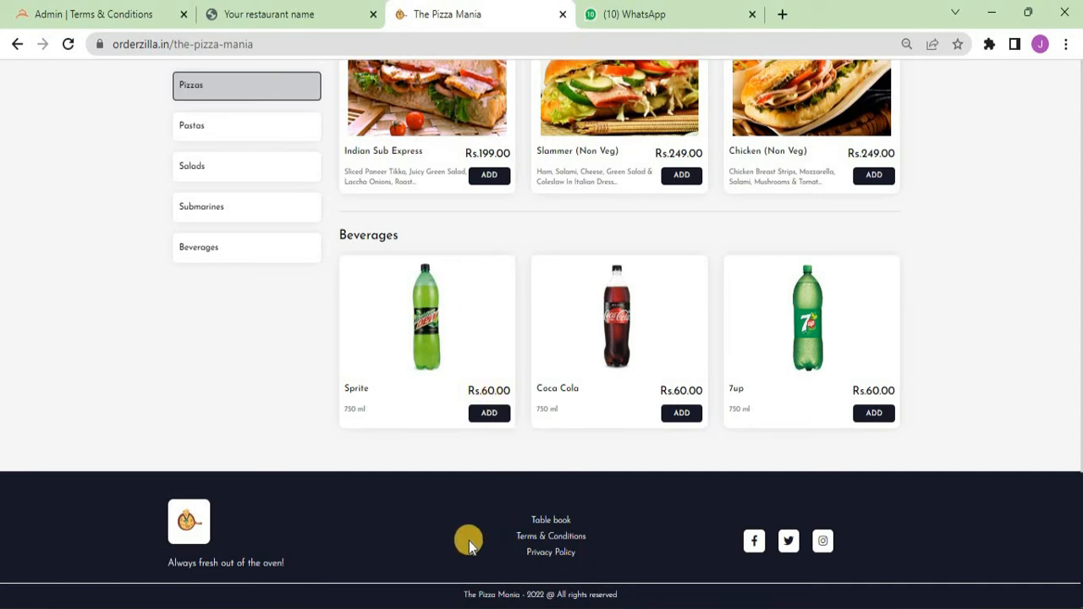
pyautogui.click(131, 13)
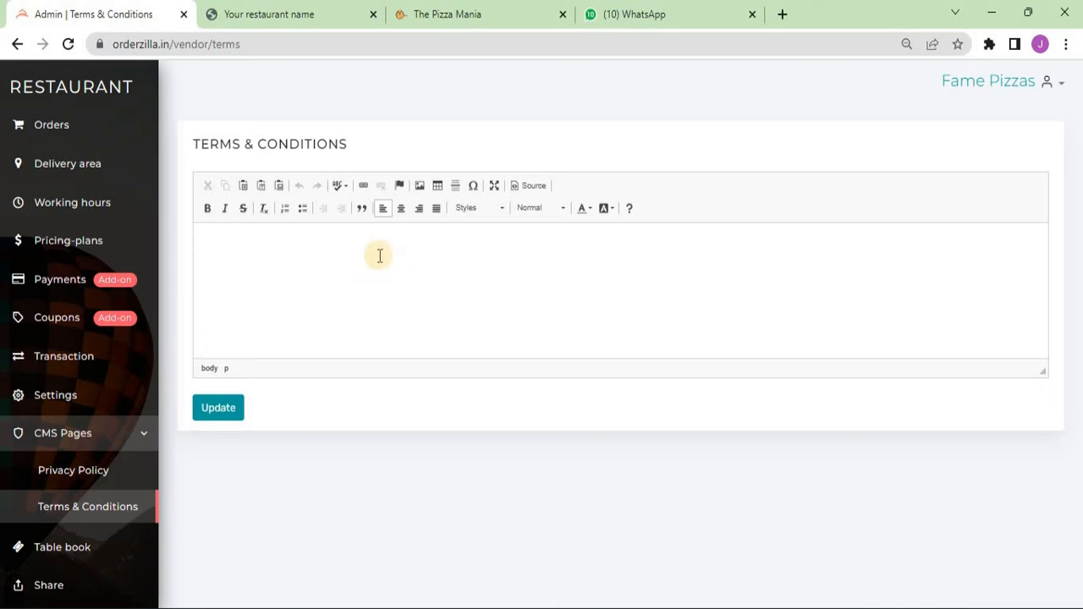
# - Open the Fame Pizzas public menu in a new tab, then go to the admin Share page
pyautogui.click(979, 90)
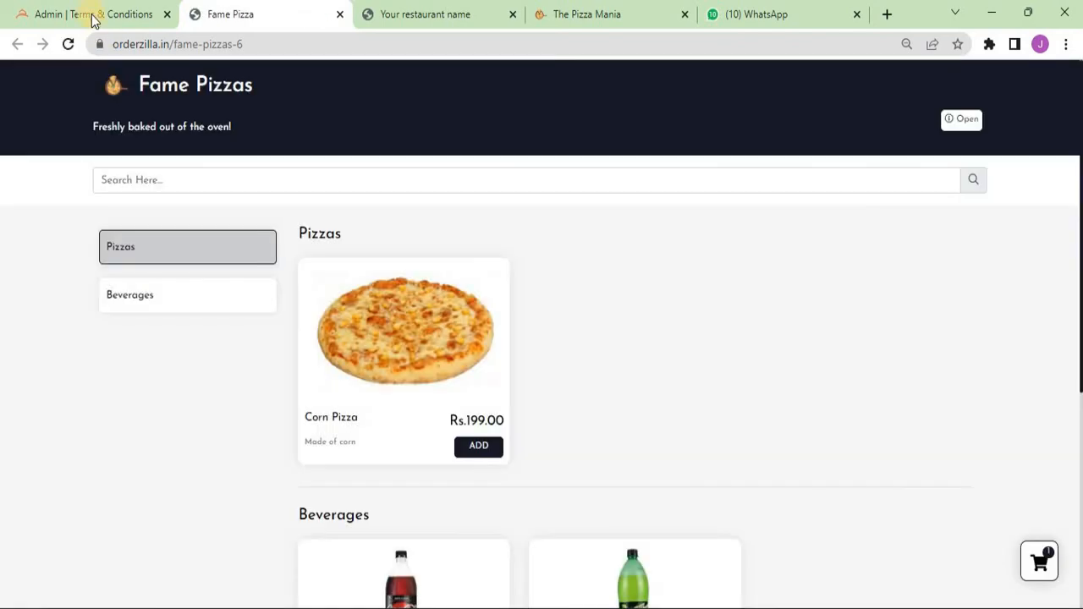
pyautogui.click(94, 7)
pyautogui.scroll(-1, 102, 496)
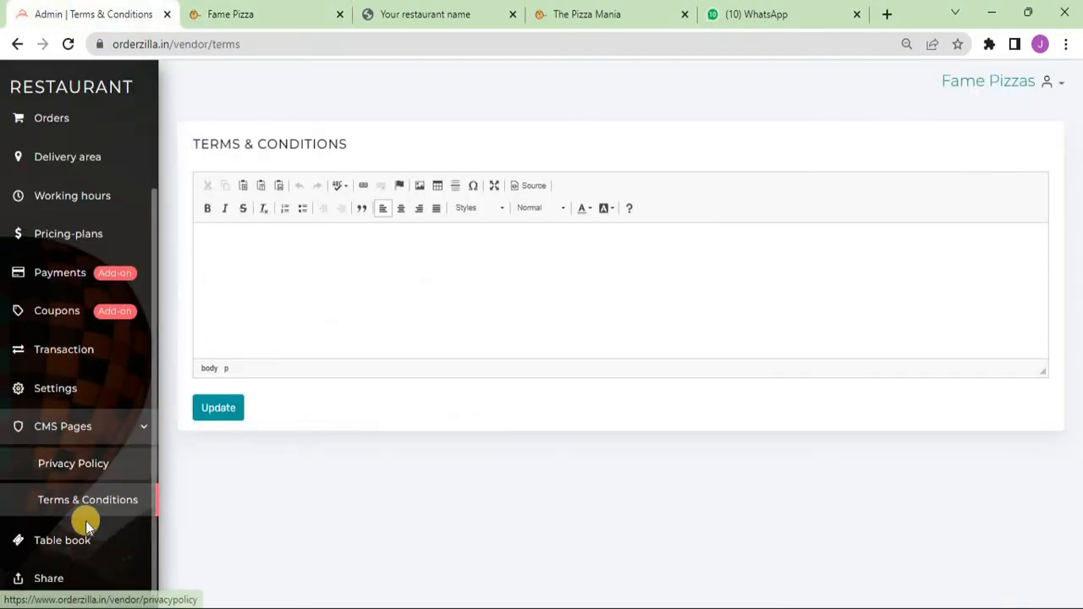
pyautogui.click(49, 580)
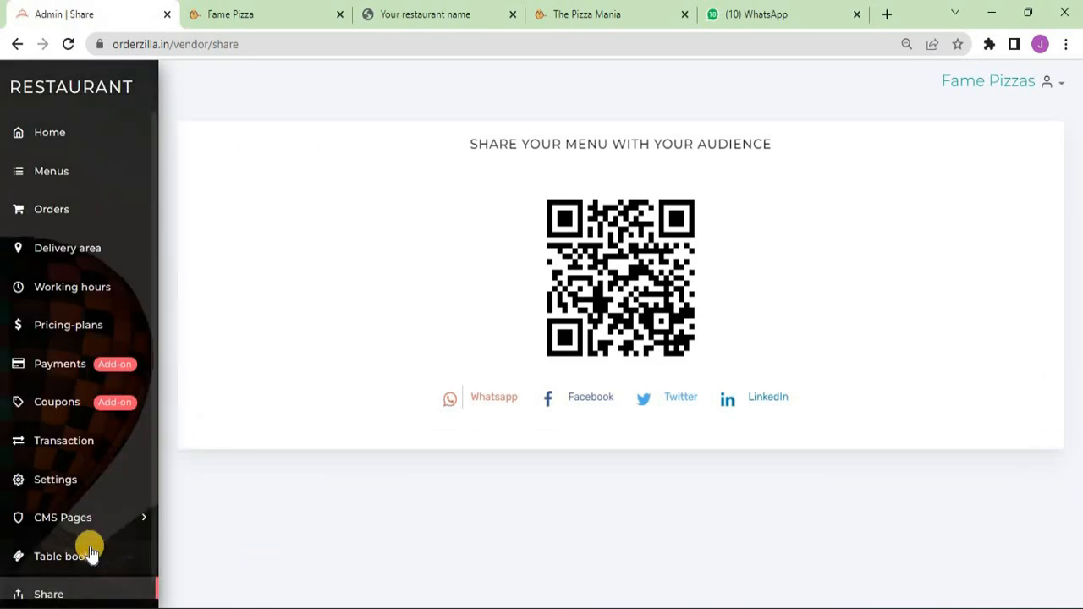
pyautogui.scroll(-1, 76, 588)
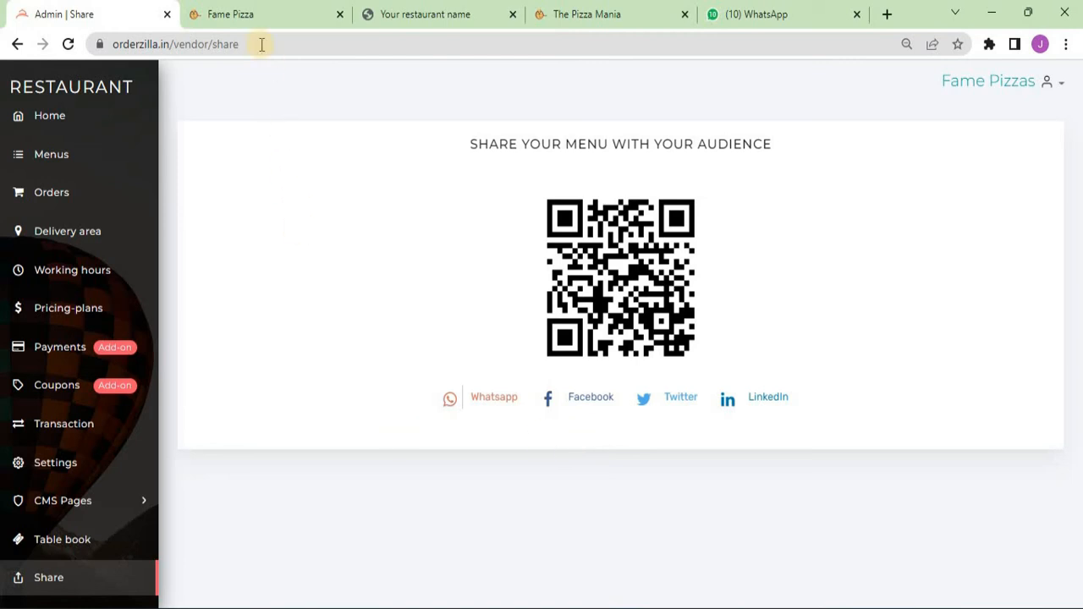
# - Switch to the Fame Pizzas storefront and browse its Corn Pizza, Coke and Sprite menu
pyautogui.click(279, 10)
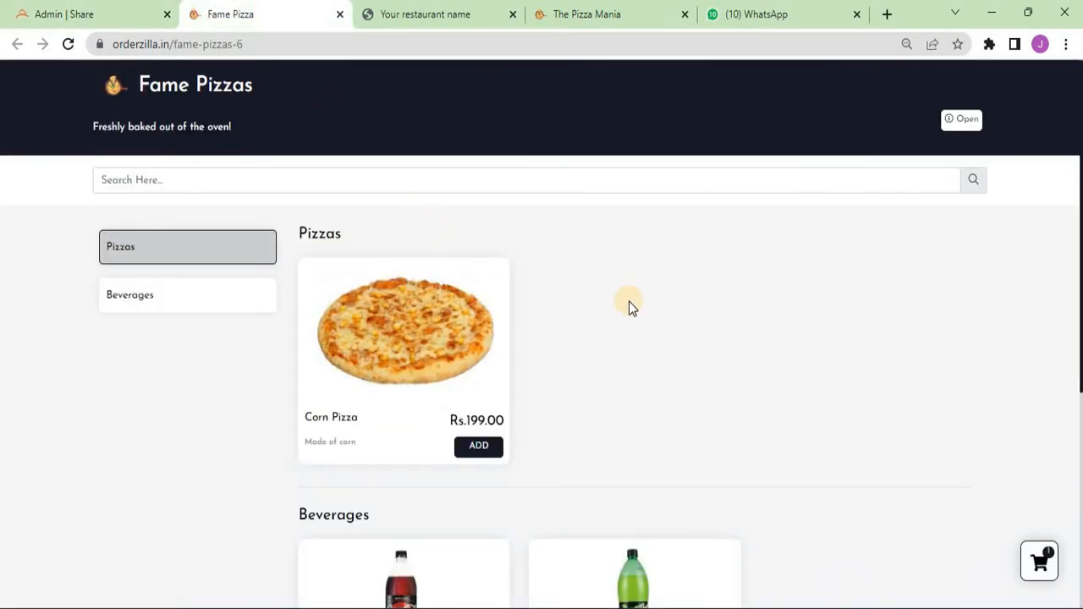
pyautogui.scroll(-4, 626, 299)
pyautogui.scroll(3, 641, 304)
pyautogui.scroll(1, 627, 279)
pyautogui.scroll(-1, 627, 279)
pyautogui.scroll(1, 627, 279)
pyautogui.scroll(-1, 627, 279)
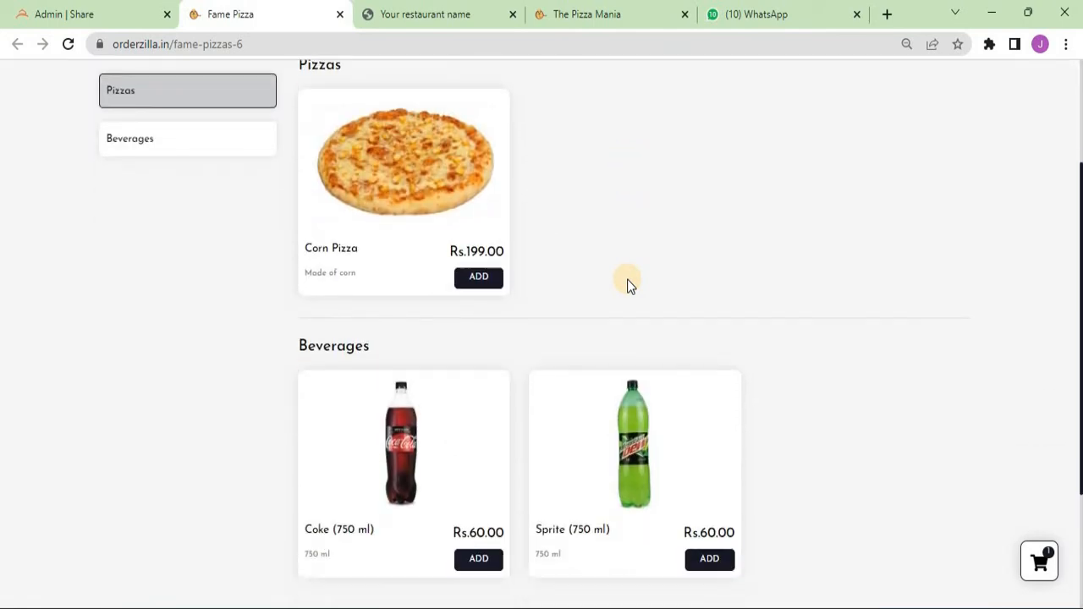
pyautogui.scroll(1, 627, 279)
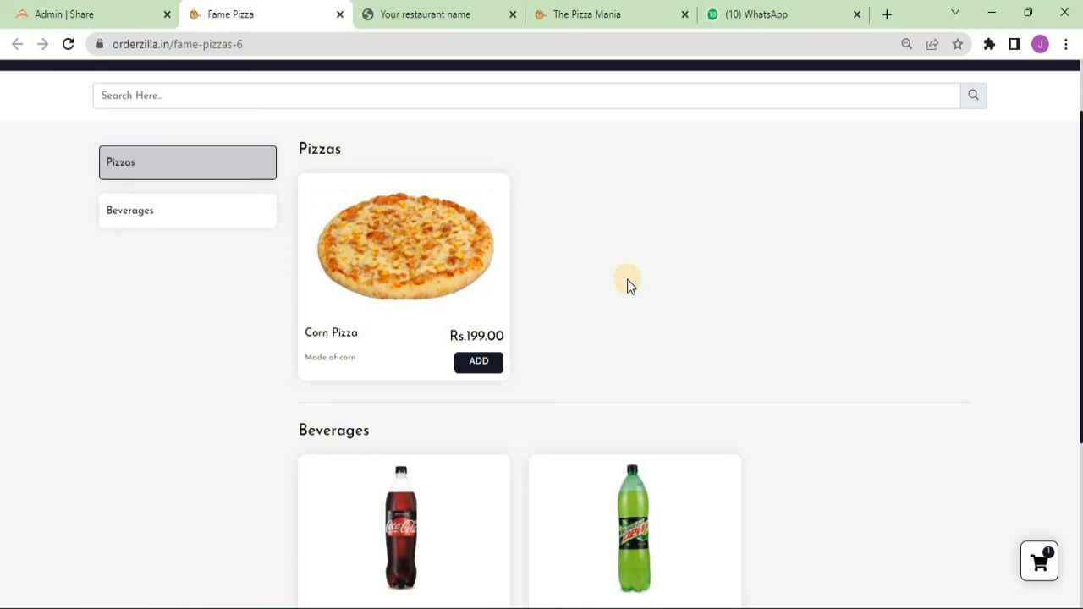
# - Add a Medium Corn Pizza with Extra Cheese to the cart and open the cart
pyautogui.click(486, 362)
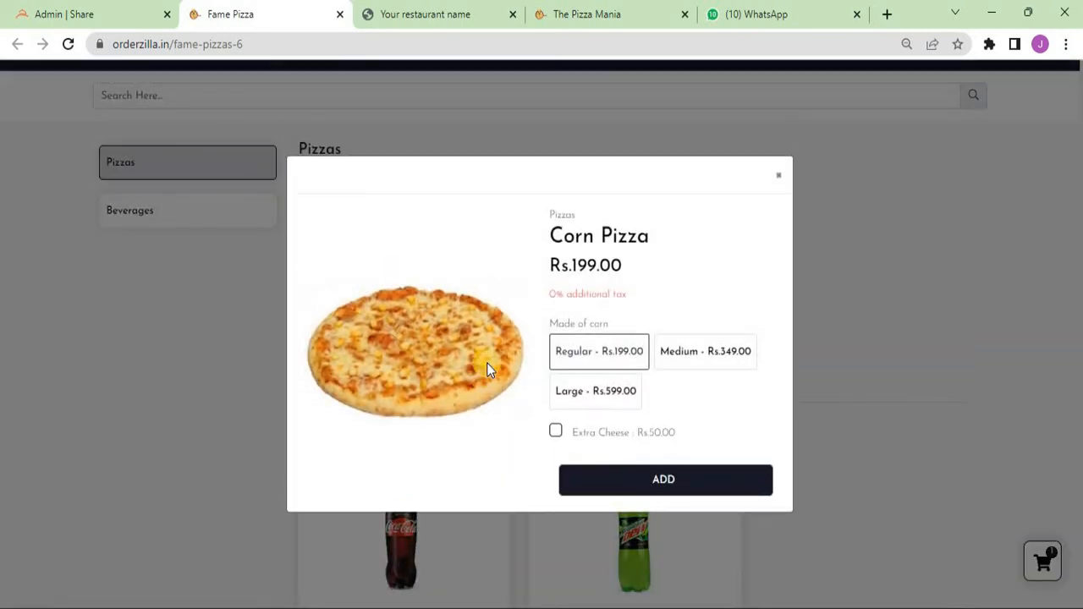
pyautogui.click(713, 355)
pyautogui.click(555, 430)
pyautogui.click(603, 471)
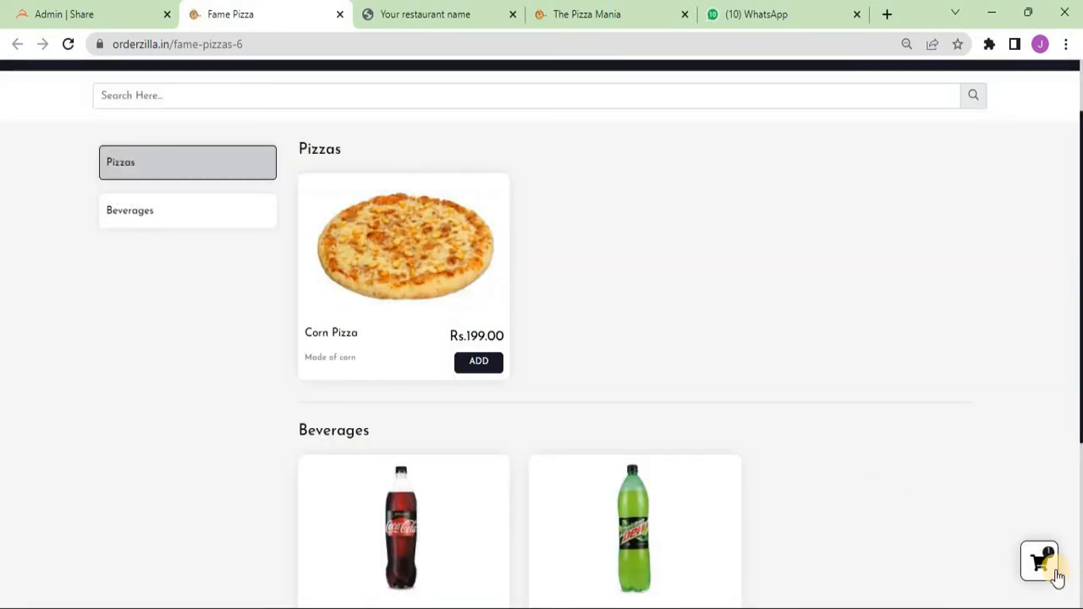
pyautogui.click(1033, 576)
# - Set delivery to 18-10-2022, the 11:00 - 11:30 slot, in the M.G. Road area
pyautogui.scroll(-2, 239, 347)
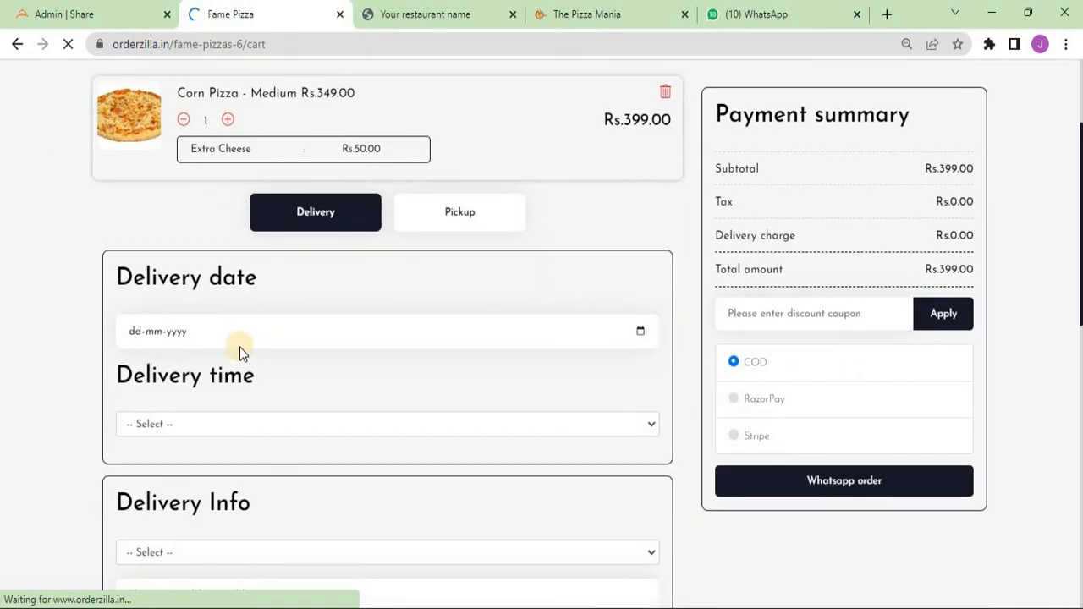
pyautogui.click(237, 331)
pyautogui.click(640, 332)
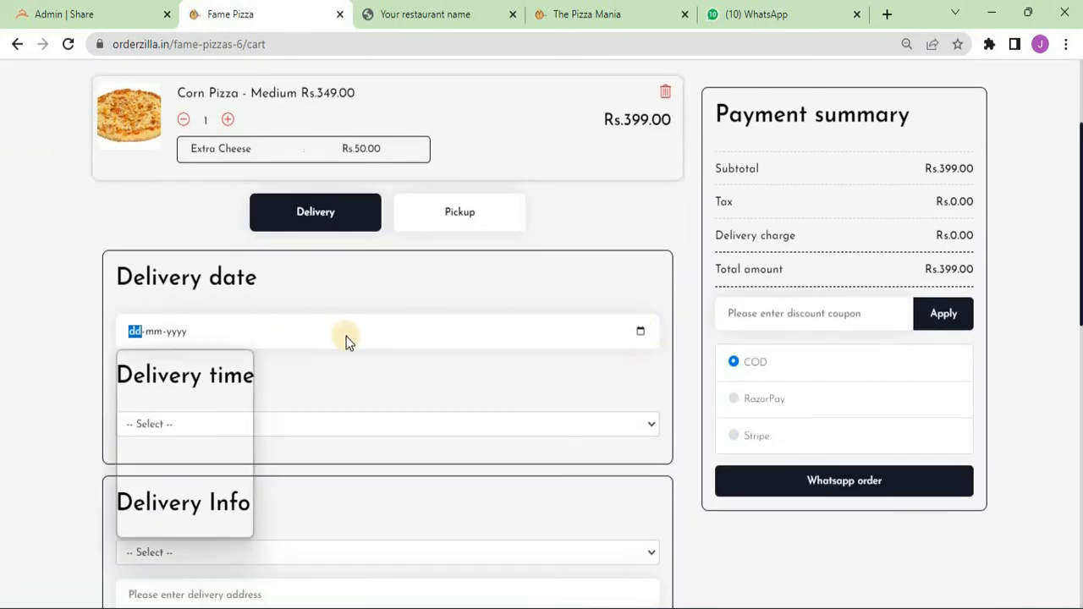
pyautogui.click(151, 465)
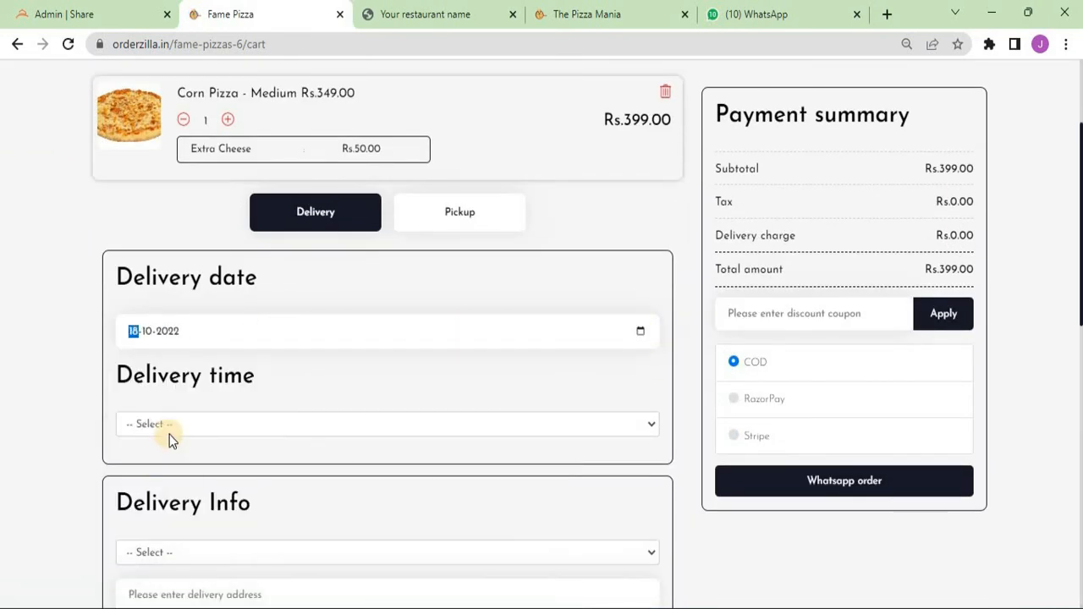
pyautogui.click(173, 431)
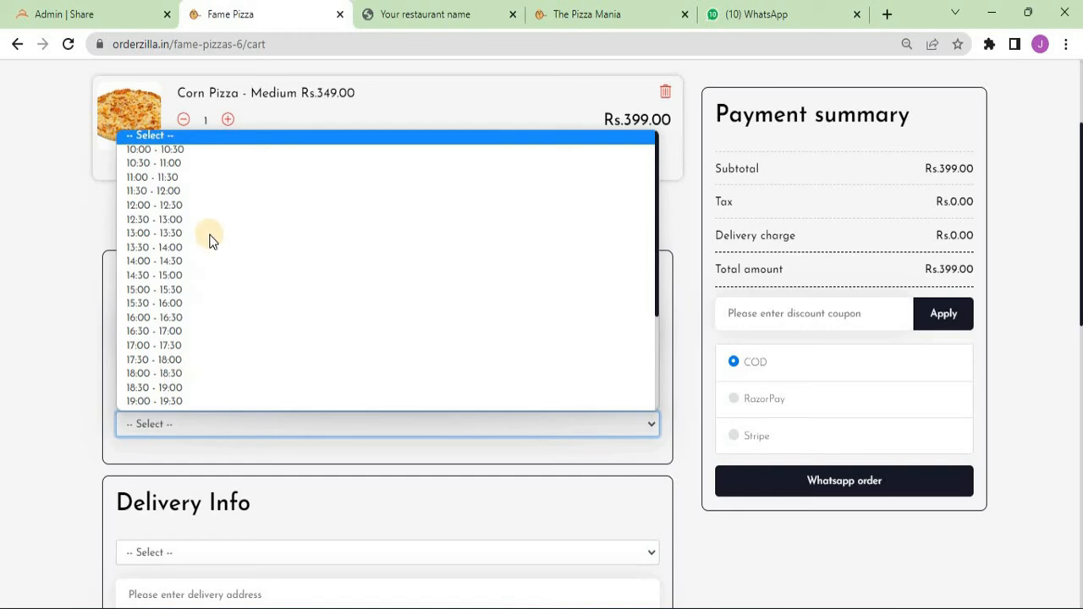
pyautogui.click(217, 178)
pyautogui.scroll(-2, 304, 415)
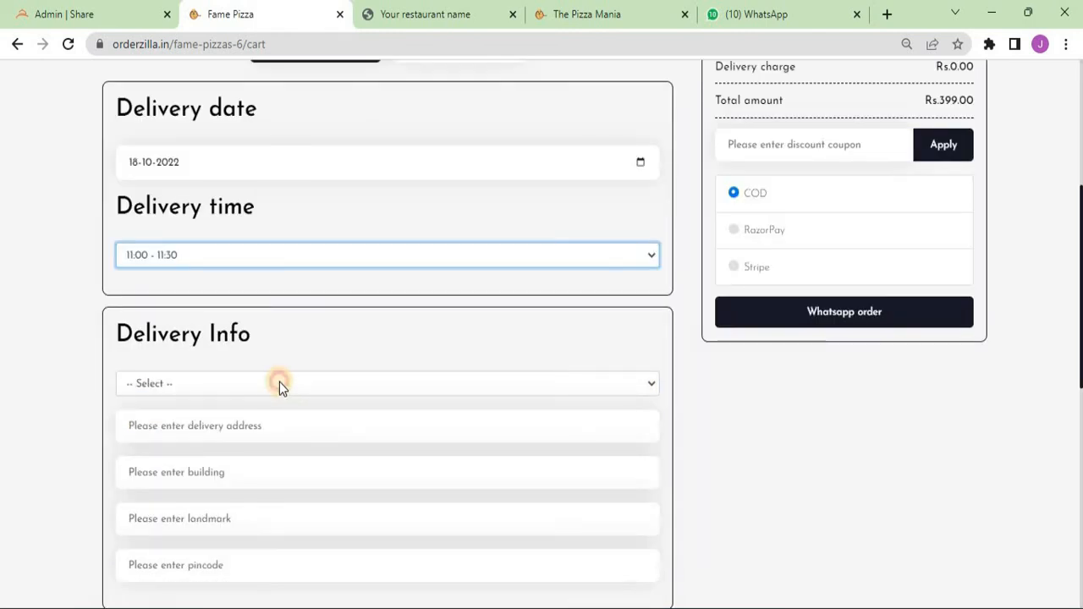
pyautogui.click(279, 384)
pyautogui.click(275, 417)
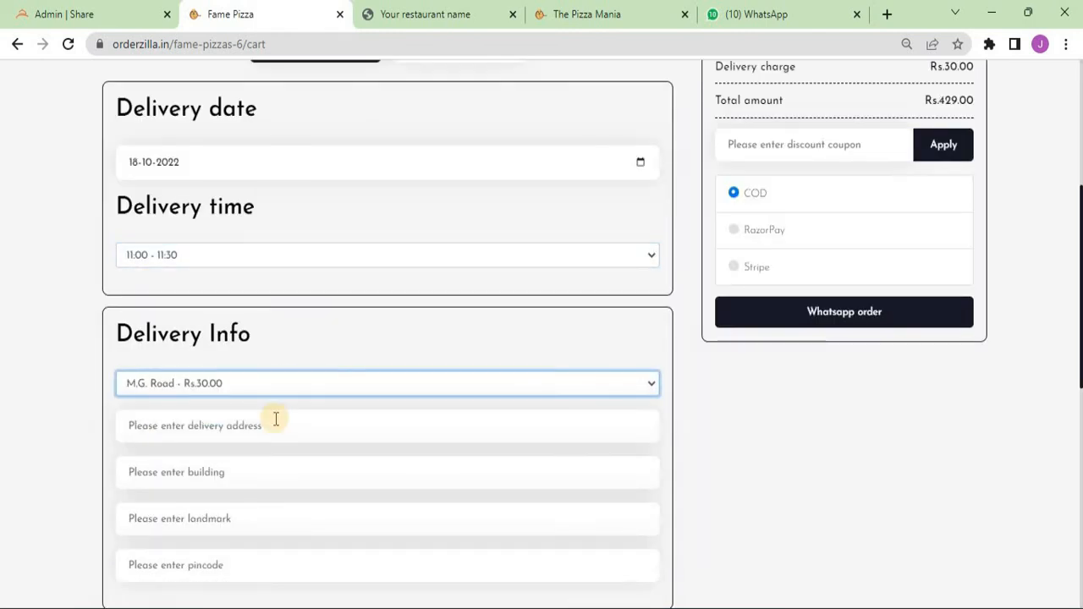
pyautogui.scroll(1, 813, 182)
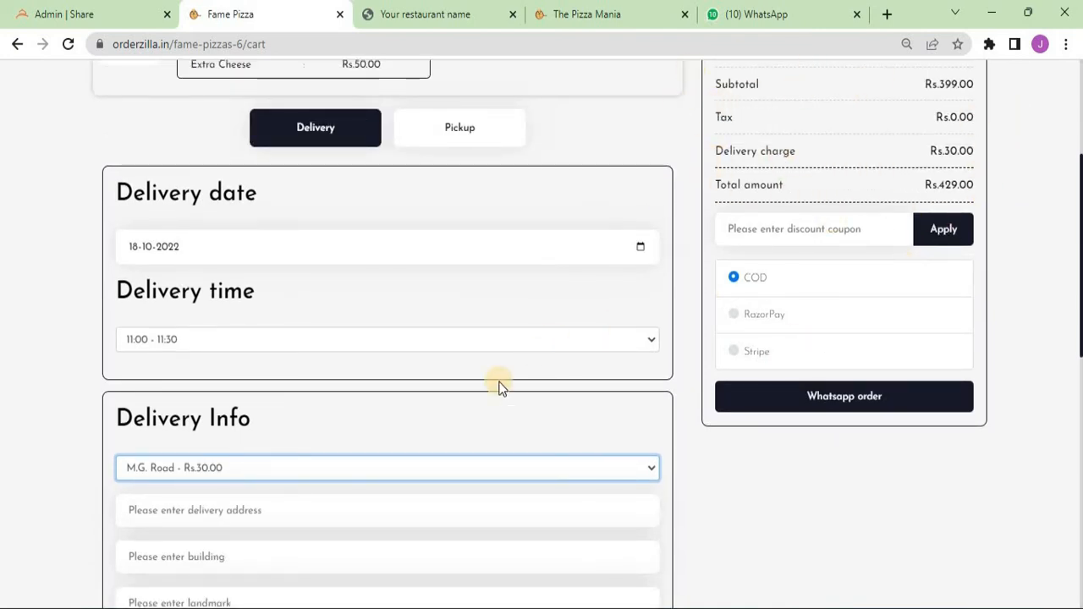
pyautogui.scroll(-1, 304, 436)
# - Fill in the delivery address's house number, building, landmark and pincode fields
pyautogui.write('m')
pyautogui.press('Down')
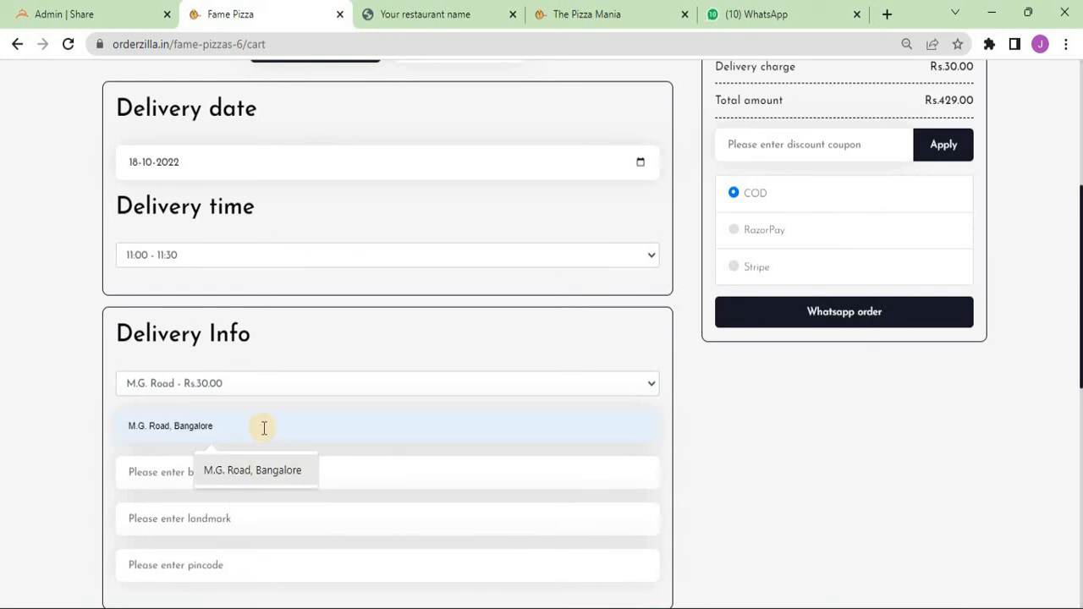
pyautogui.write('House no 123, M.G. Road,')
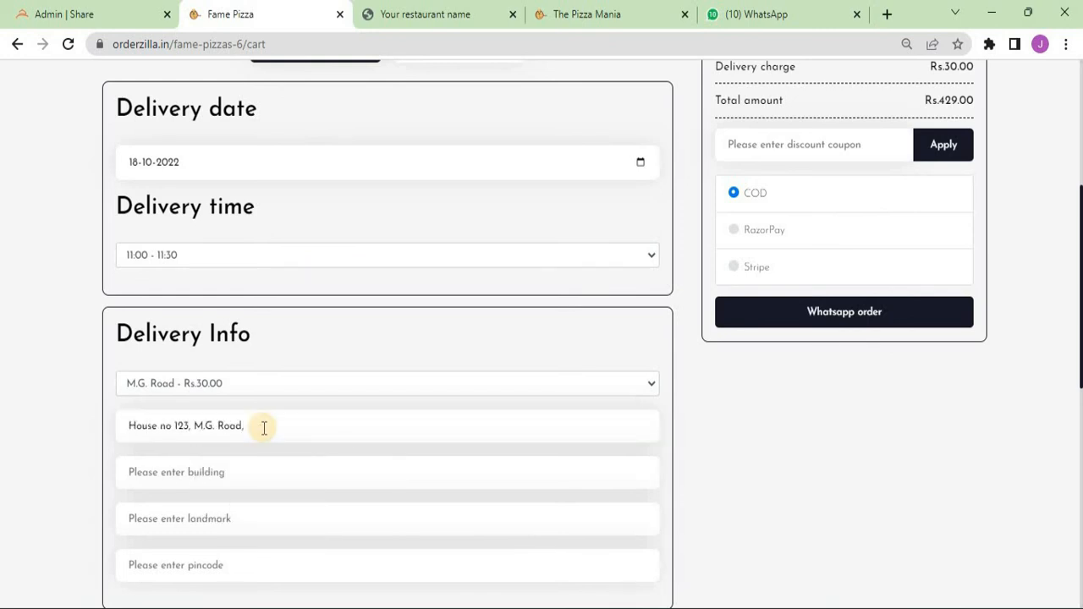
pyautogui.press('Tab')
pyautogui.write('ABC Society')
pyautogui.press('Tab')
pyautogui.write('XYZ Building')
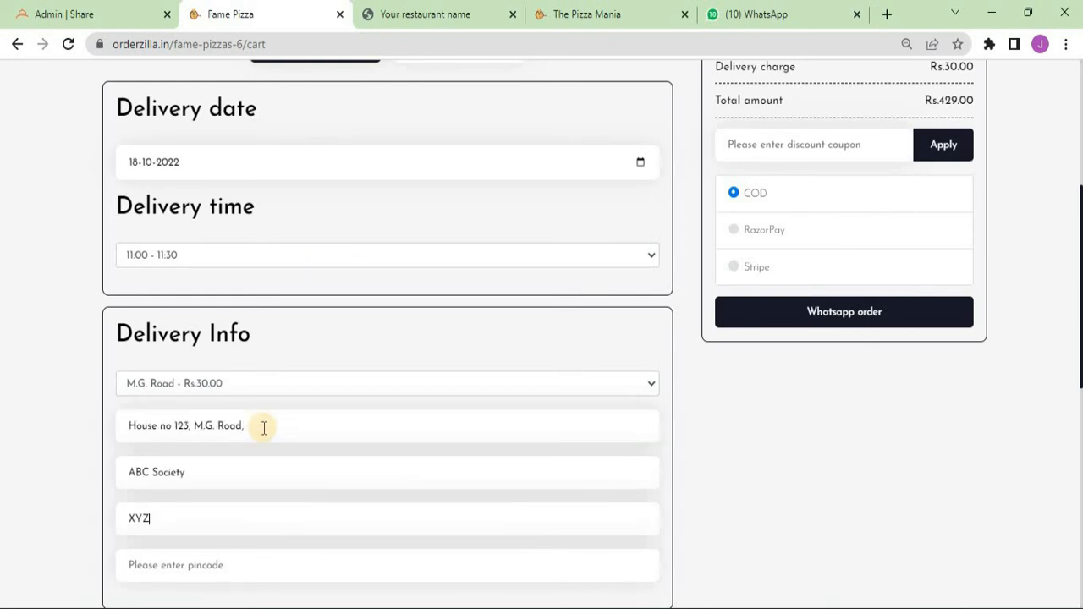
pyautogui.press('Tab')
pyautogui.scroll(-2, 262, 432)
pyautogui.write('560')
pyautogui.scroll(-2, 262, 431)
# - Enter the customer's name, e-mail address and mobile number for the order
pyautogui.press('Tab')
pyautogui.write('Amit')
pyautogui.press('Tab')
pyautogui.press('Tab')
pyautogui.write('1234567890')
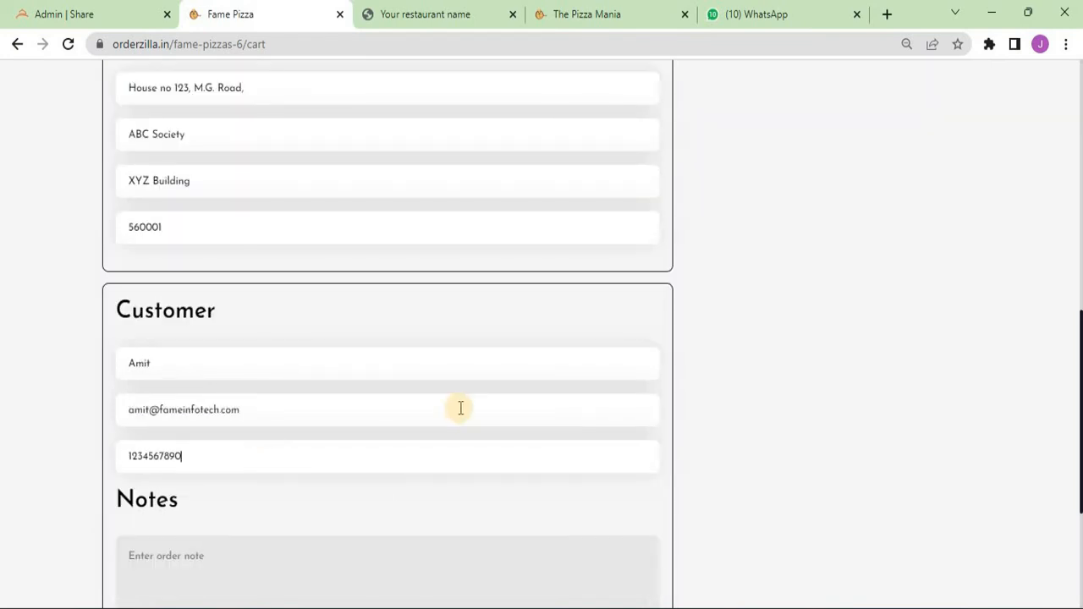
pyautogui.scroll(2, 794, 401)
pyautogui.scroll(4, 794, 398)
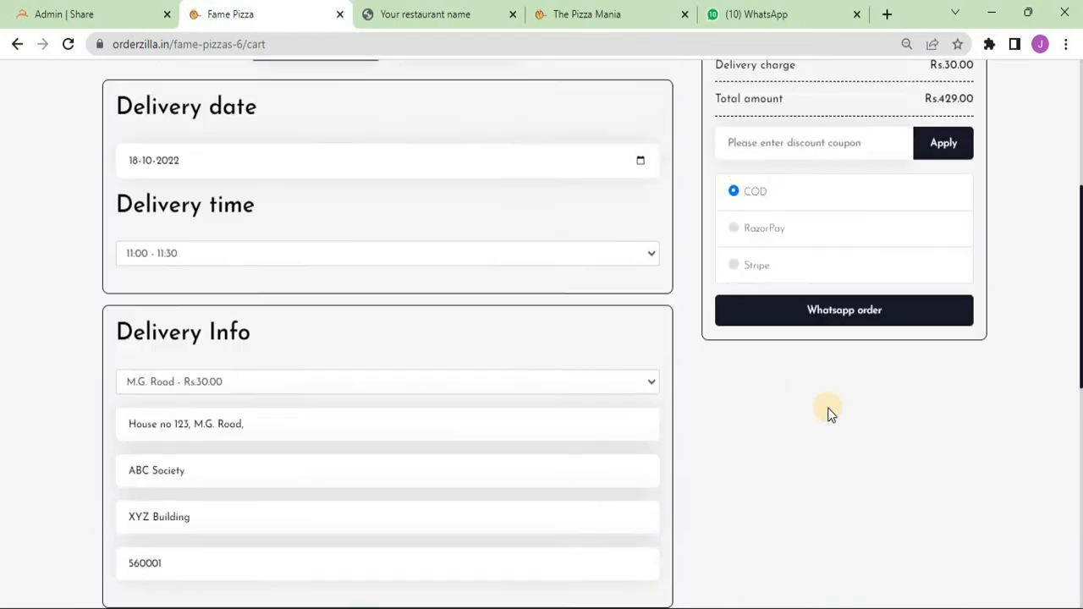
# - Place the delivery order, copy its tracking link and load it in the spare tab
pyautogui.click(860, 486)
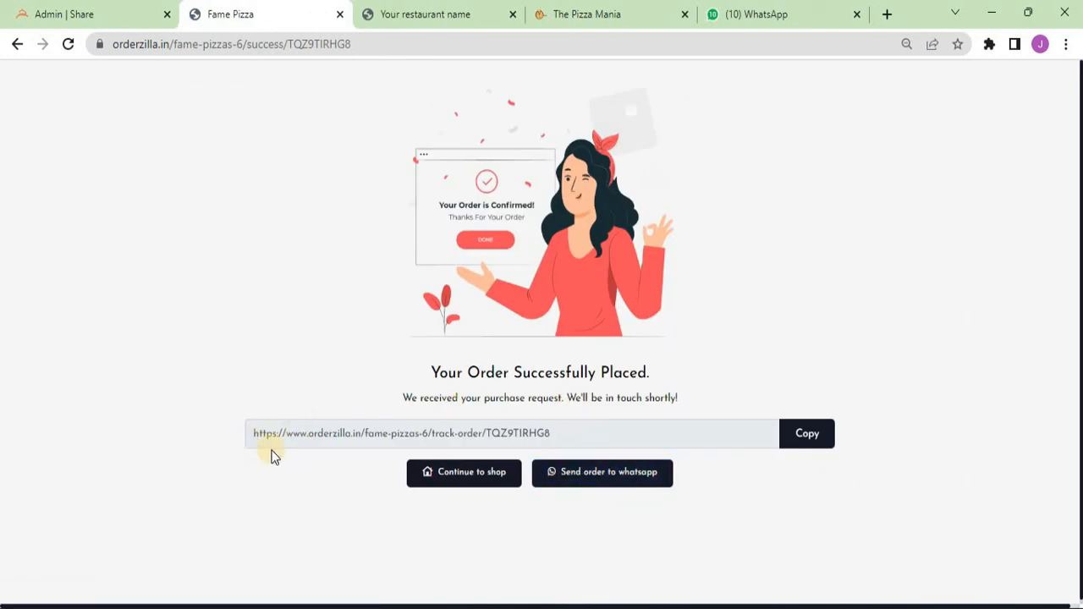
pyautogui.click(810, 446)
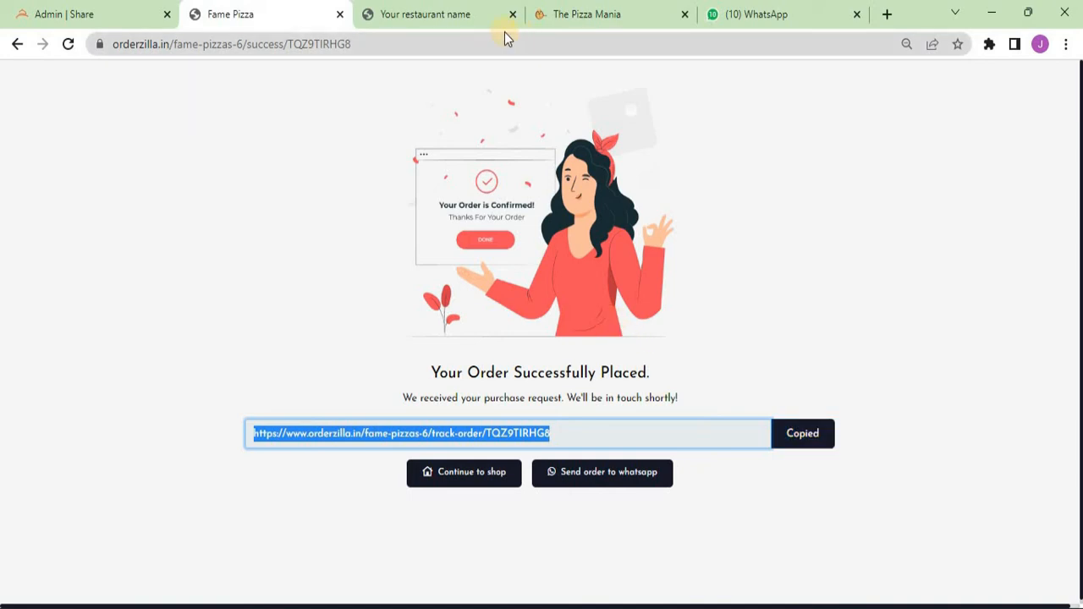
pyautogui.click(431, 12)
pyautogui.click(386, 43)
pyautogui.hotkey('ctrl', 'v')
pyautogui.press('Return')
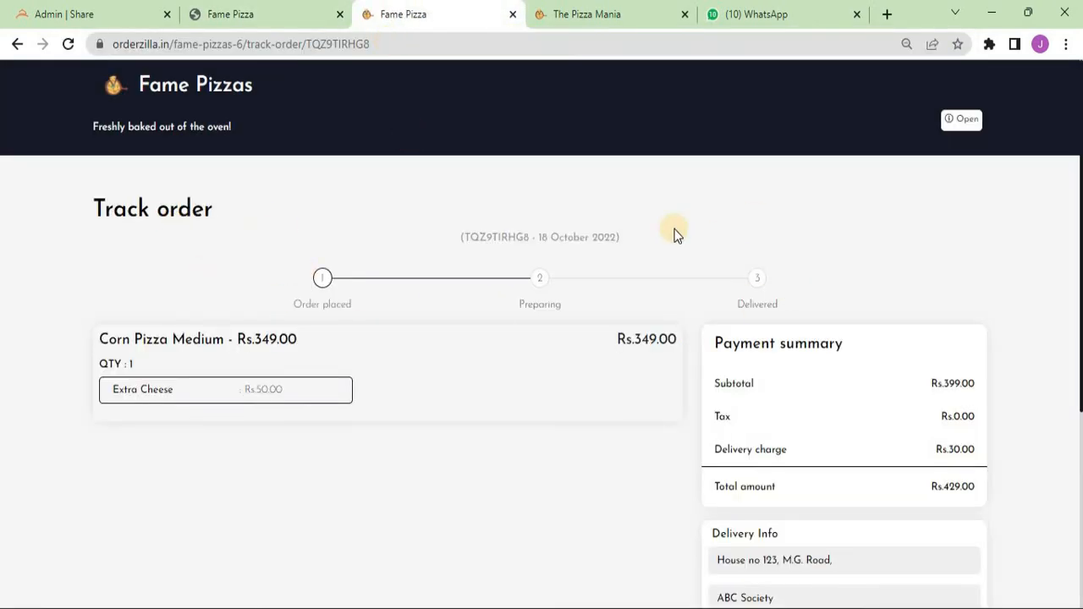
# - Try sending the order to WhatsApp from the success page, then close the share tab
pyautogui.click(244, 13)
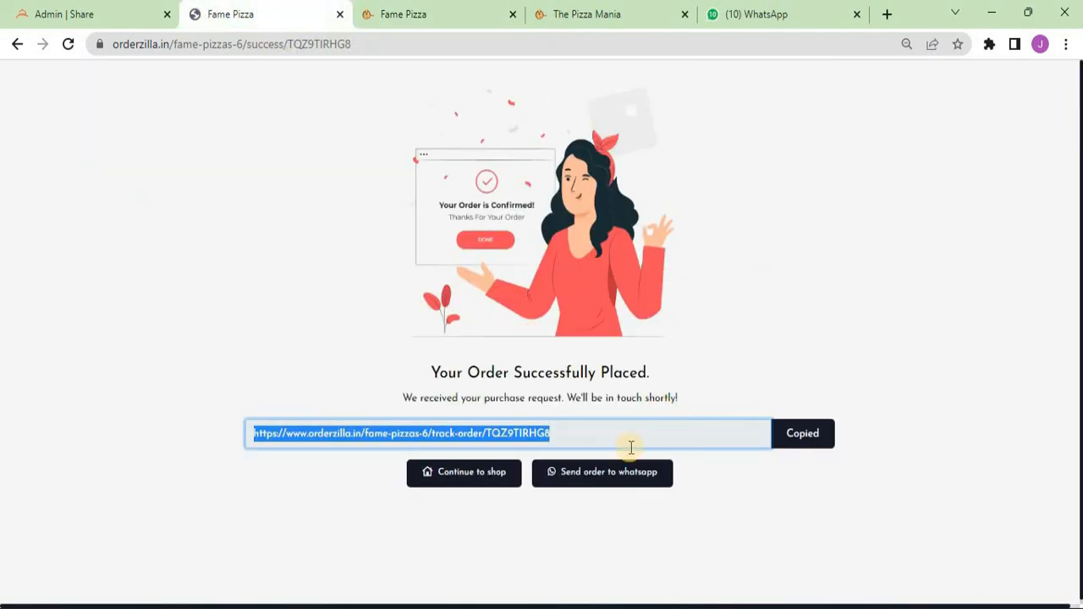
pyautogui.click(617, 483)
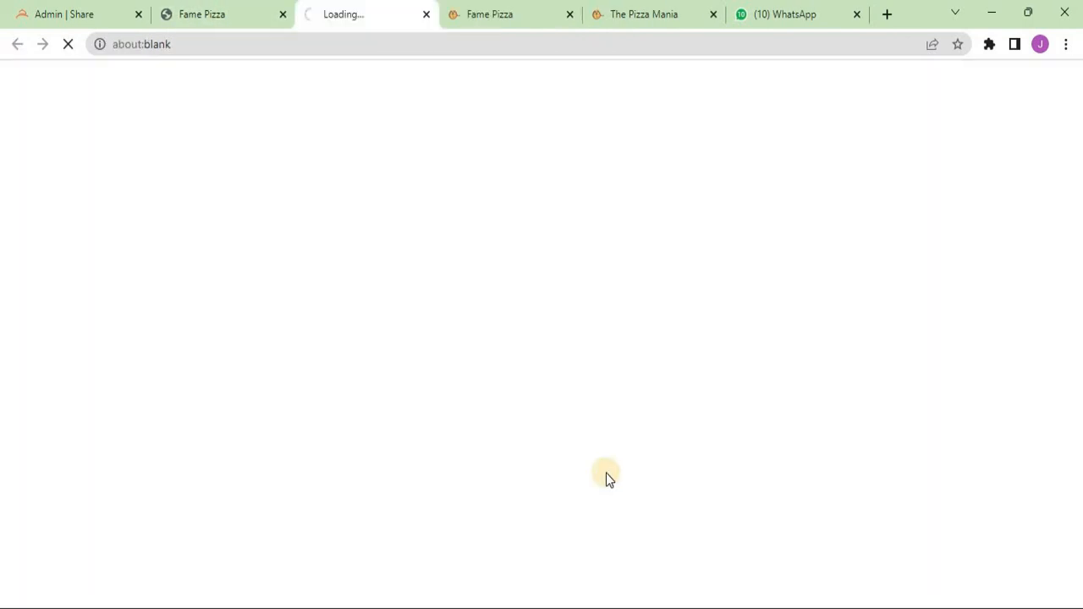
pyautogui.hotkey('ctrl', 'w')
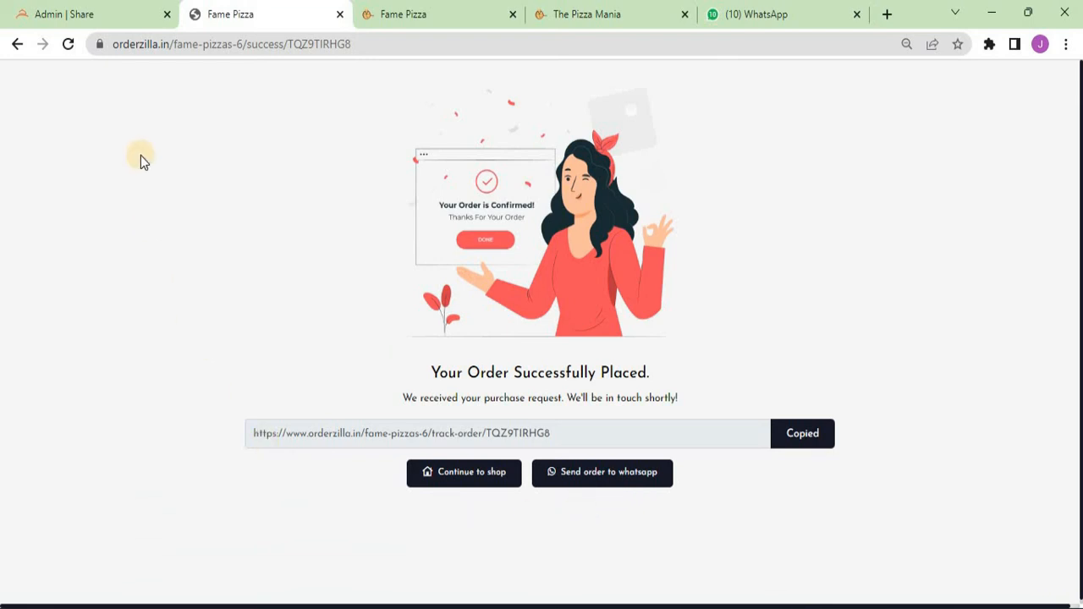
# - In the admin Orders list, accept the delivery order and advance it through Delivered to Closed
pyautogui.click(79, 6)
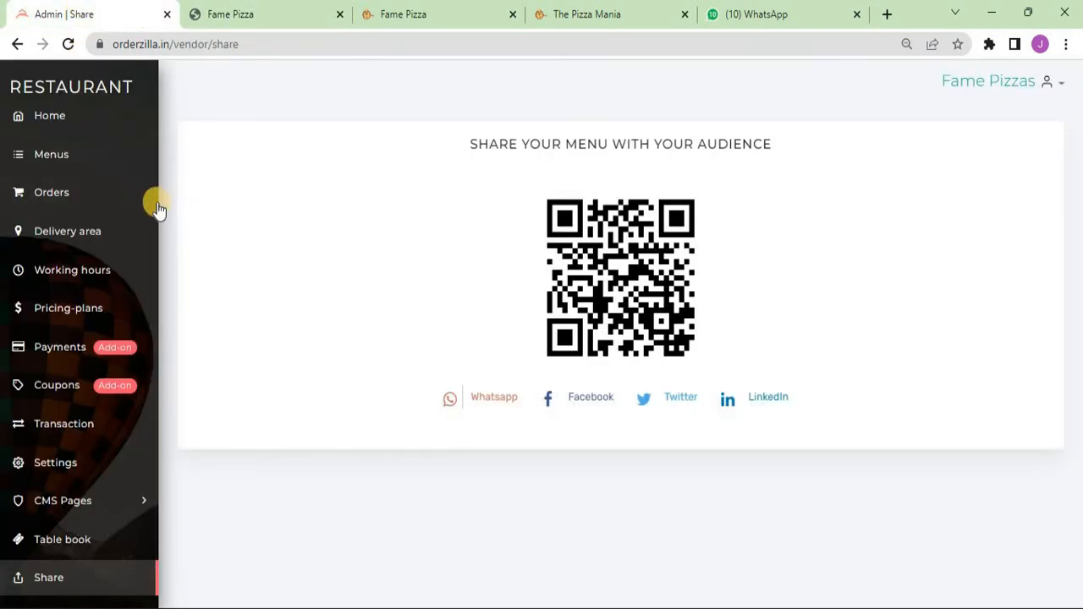
pyautogui.click(79, 188)
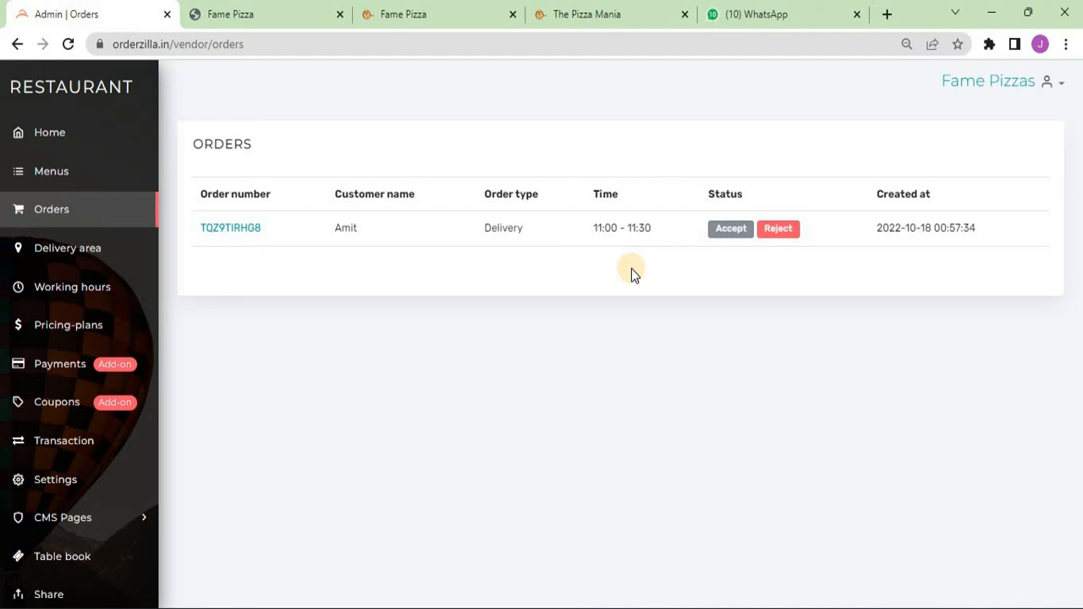
pyautogui.click(732, 231)
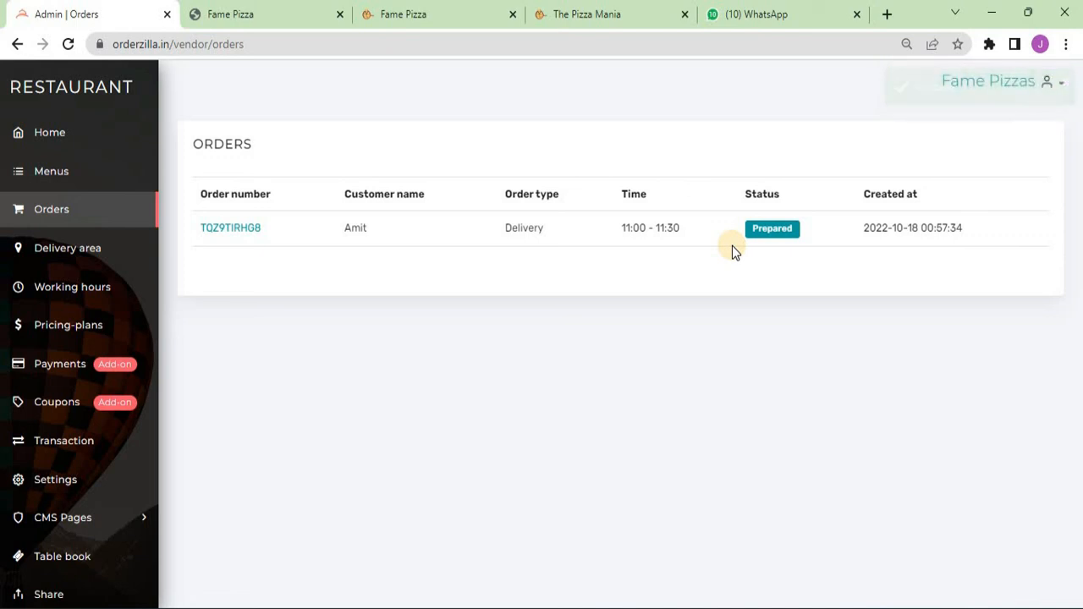
pyautogui.click(781, 238)
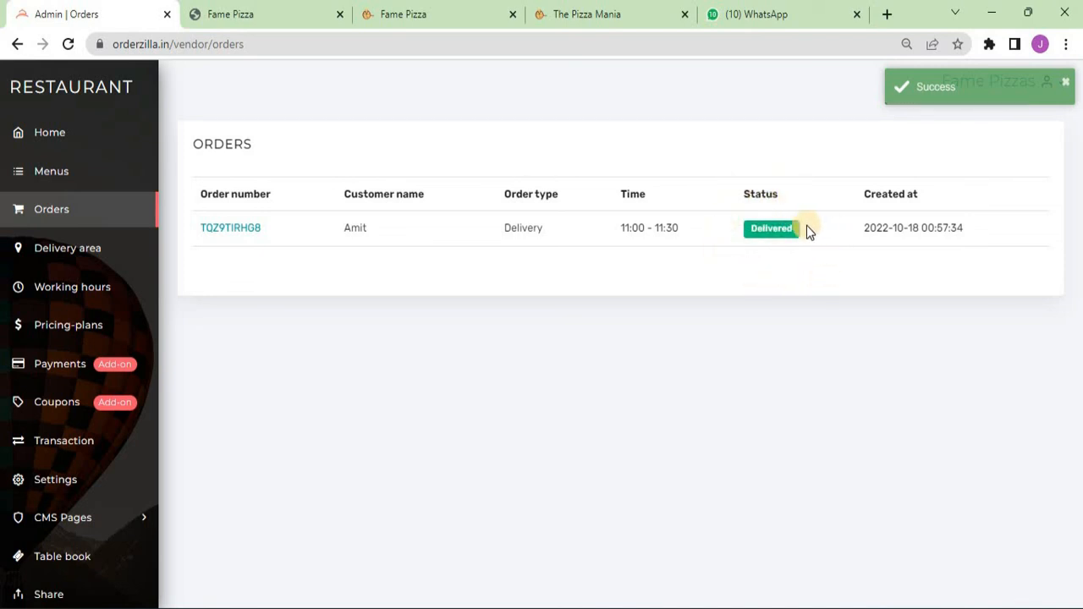
pyautogui.click(769, 237)
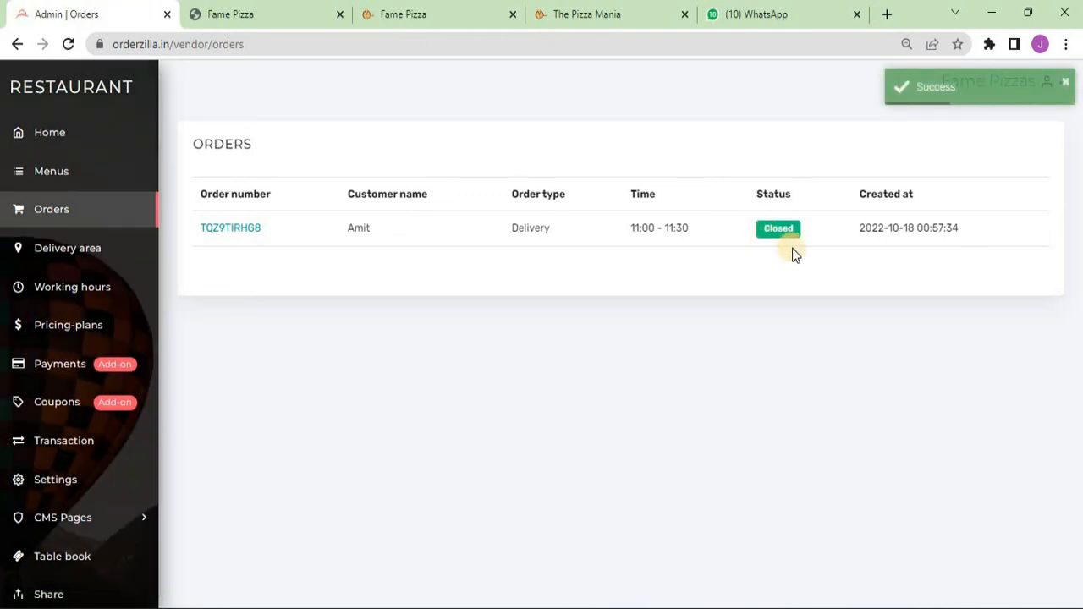
# - Reload the customer's Track order page to see the updated order status
pyautogui.click(418, 12)
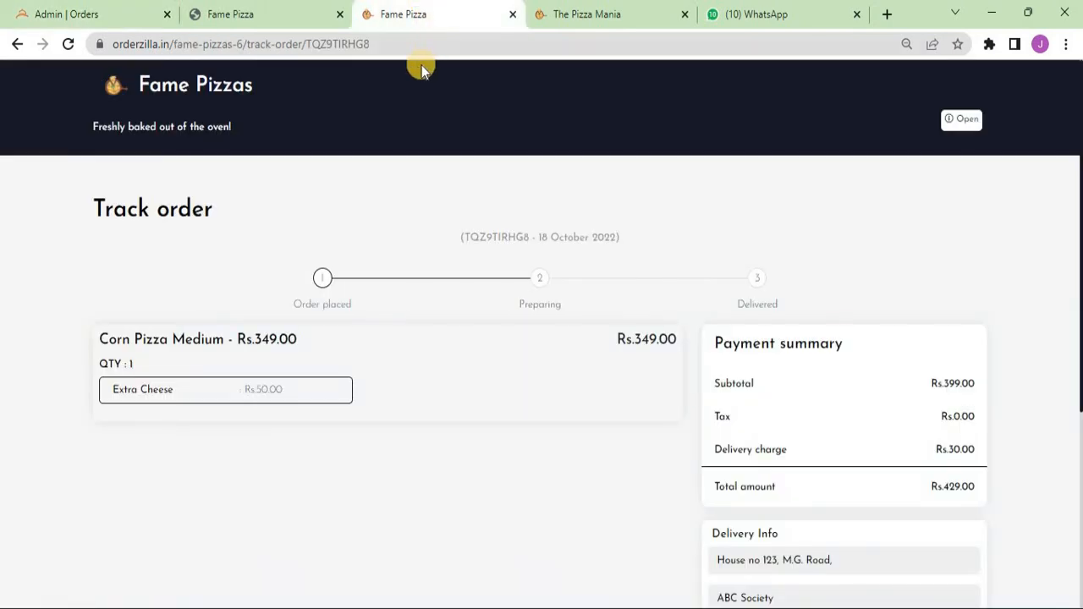
pyautogui.click(412, 41)
pyautogui.press('Return')
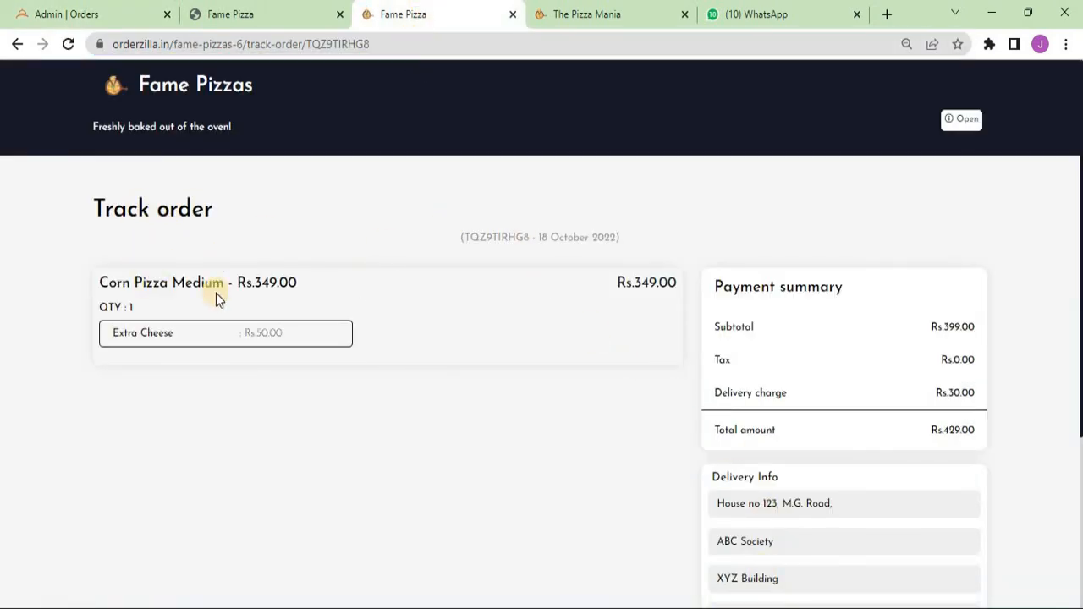
pyautogui.click(216, 14)
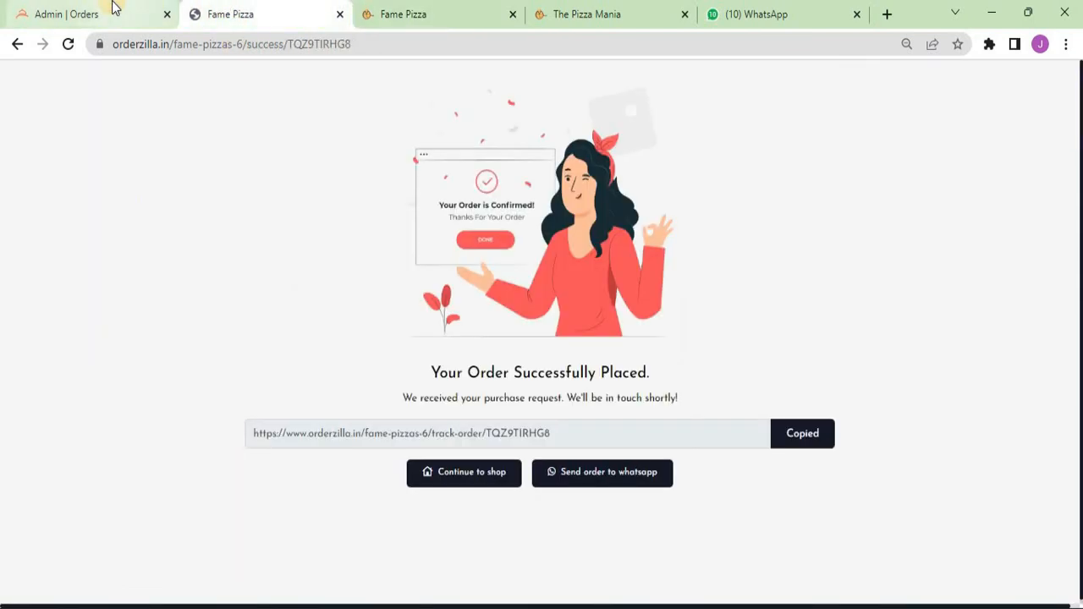
# - Show the admin Home dashboard with the October delivery order and earnings of 429
pyautogui.click(113, 8)
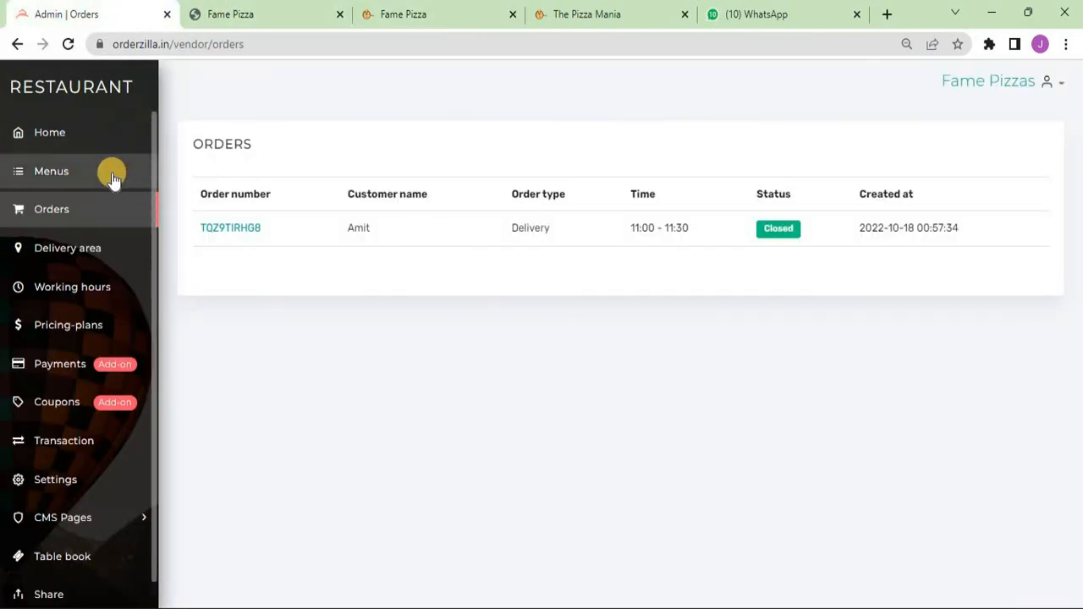
pyautogui.click(79, 139)
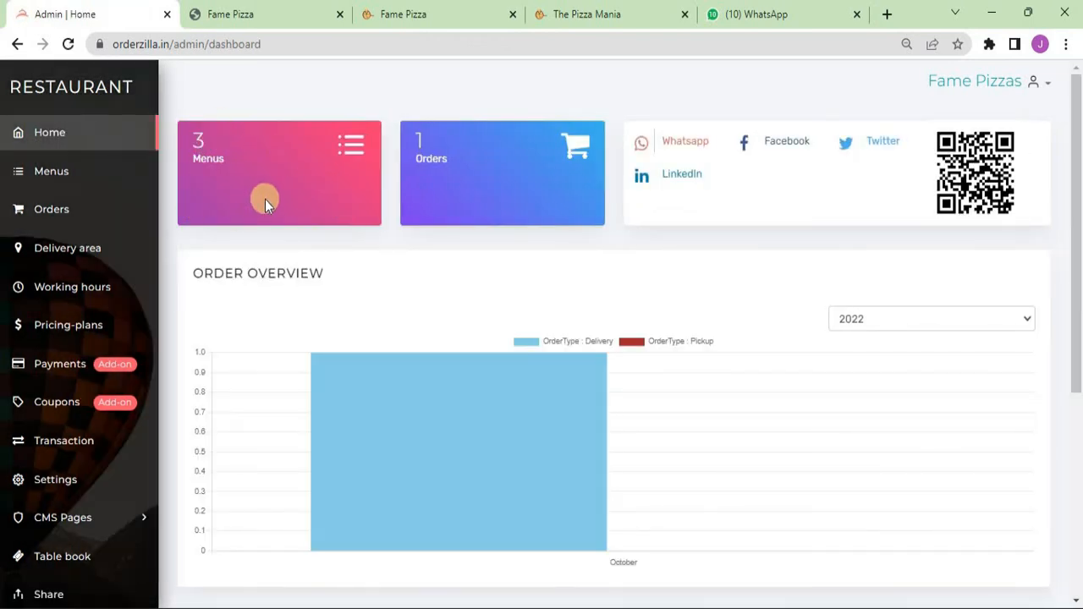
pyautogui.scroll(-2, 679, 372)
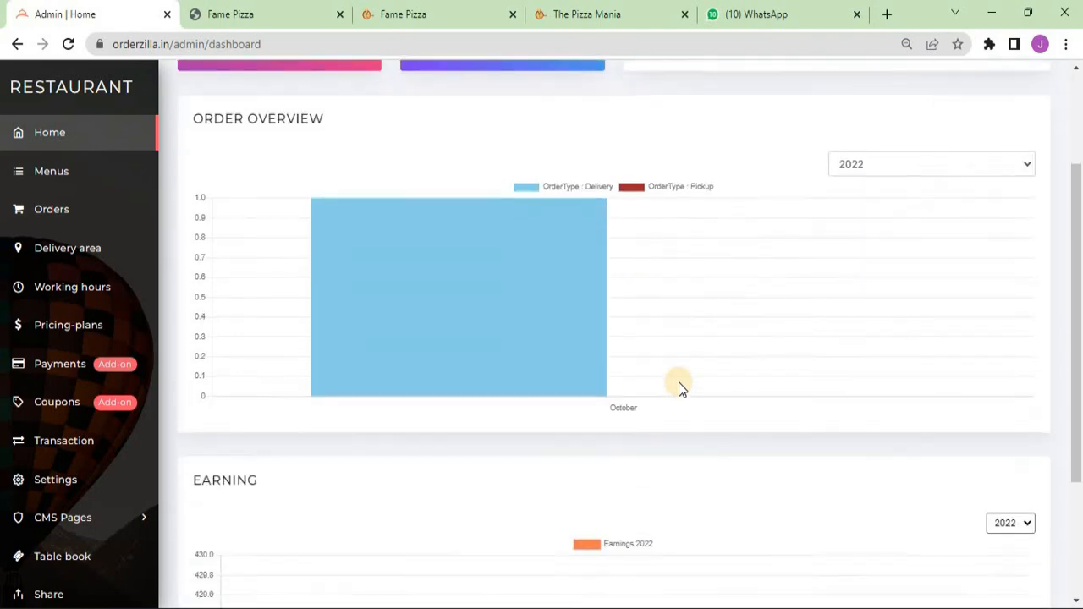
pyautogui.scroll(-2, 681, 387)
pyautogui.scroll(4, 680, 384)
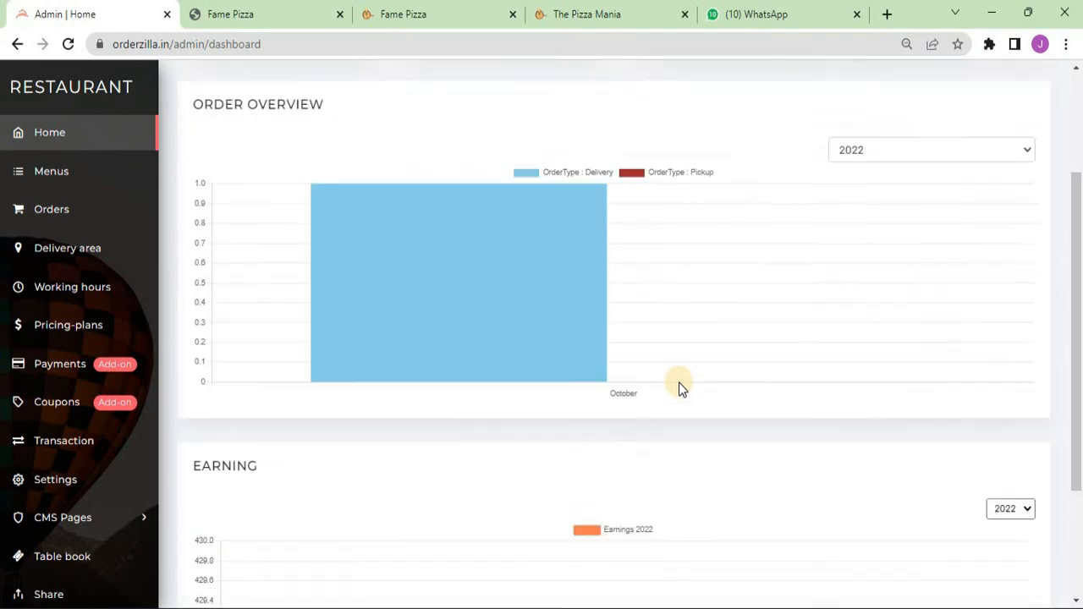
pyautogui.scroll(-4, 680, 387)
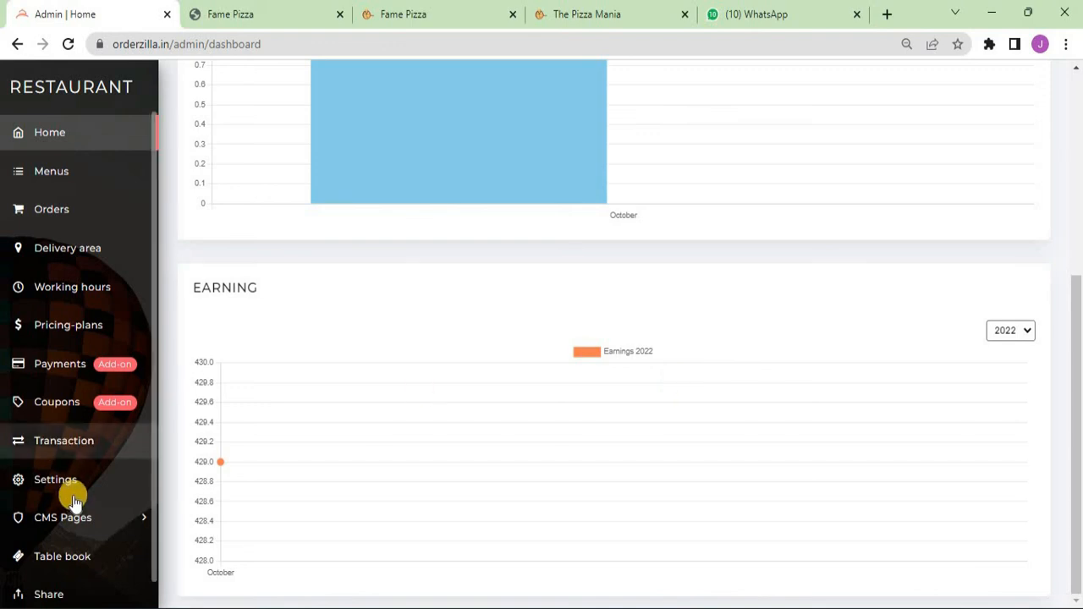
pyautogui.click(74, 568)
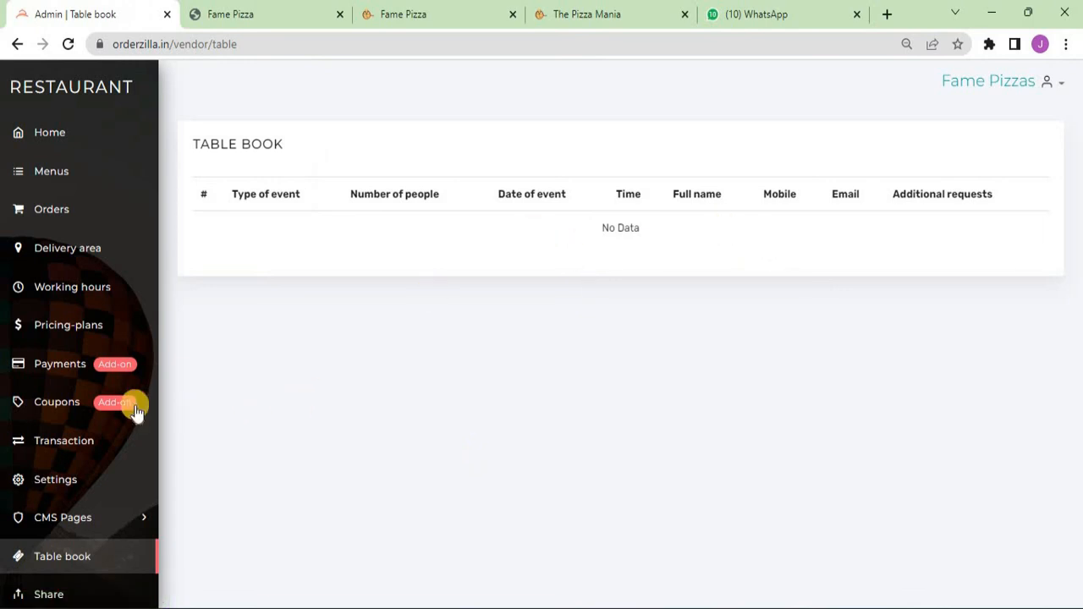
pyautogui.click(59, 373)
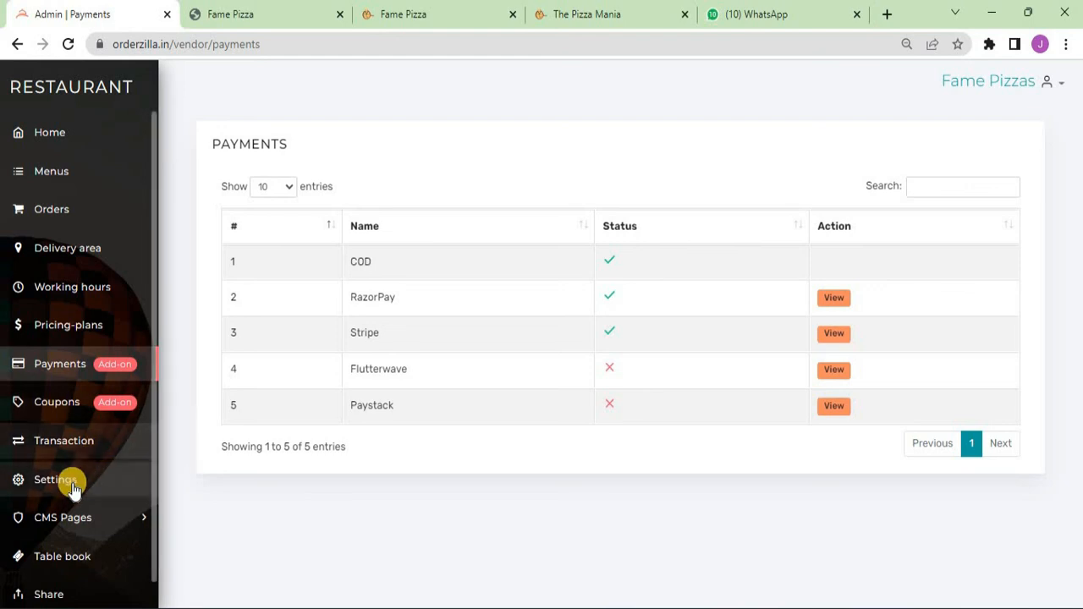
pyautogui.click(47, 441)
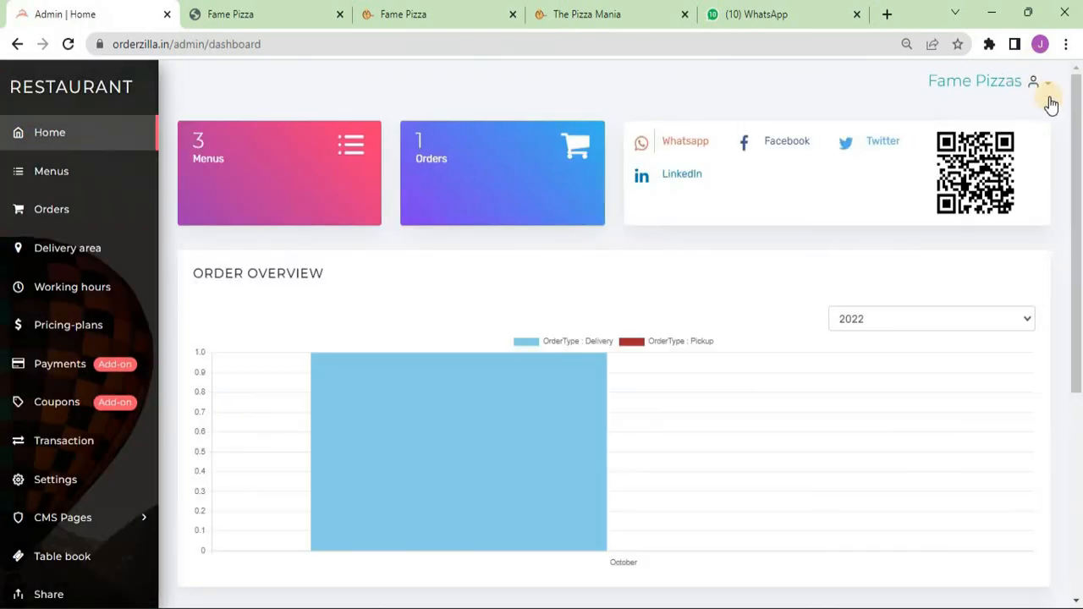
# - View the Edit profile and Change password forms from the account menu, closing both unchanged
pyautogui.click(1047, 83)
pyautogui.click(985, 125)
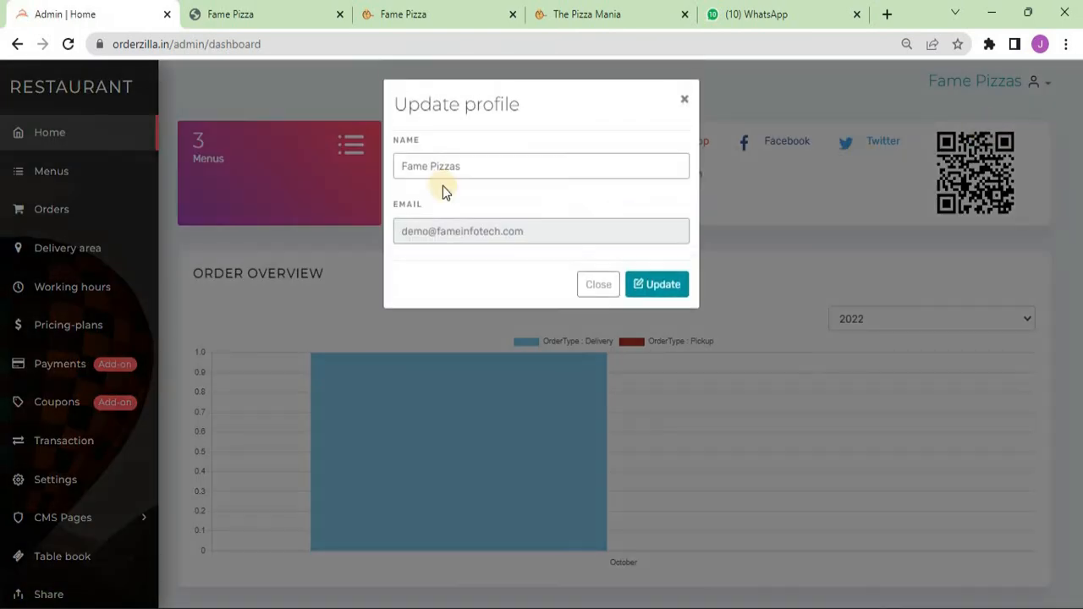
pyautogui.click(592, 288)
pyautogui.click(1046, 83)
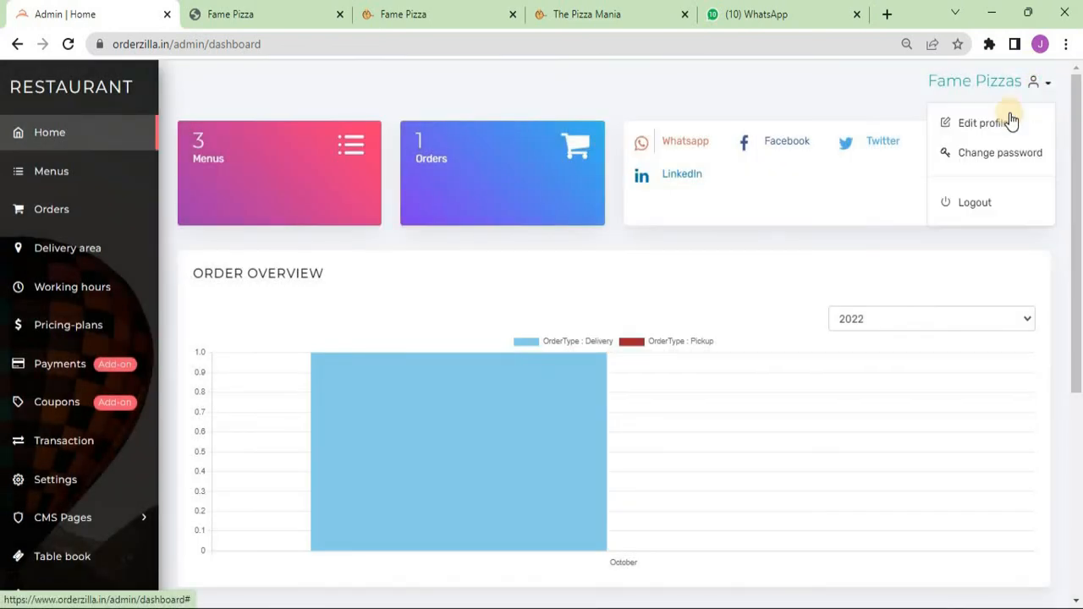
pyautogui.click(990, 154)
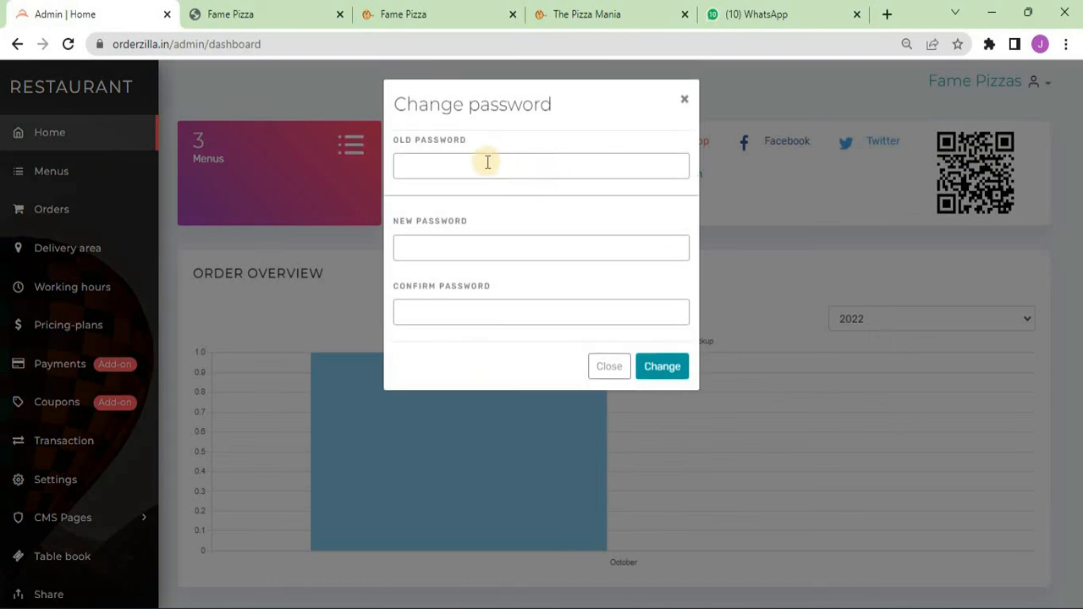
pyautogui.click(609, 366)
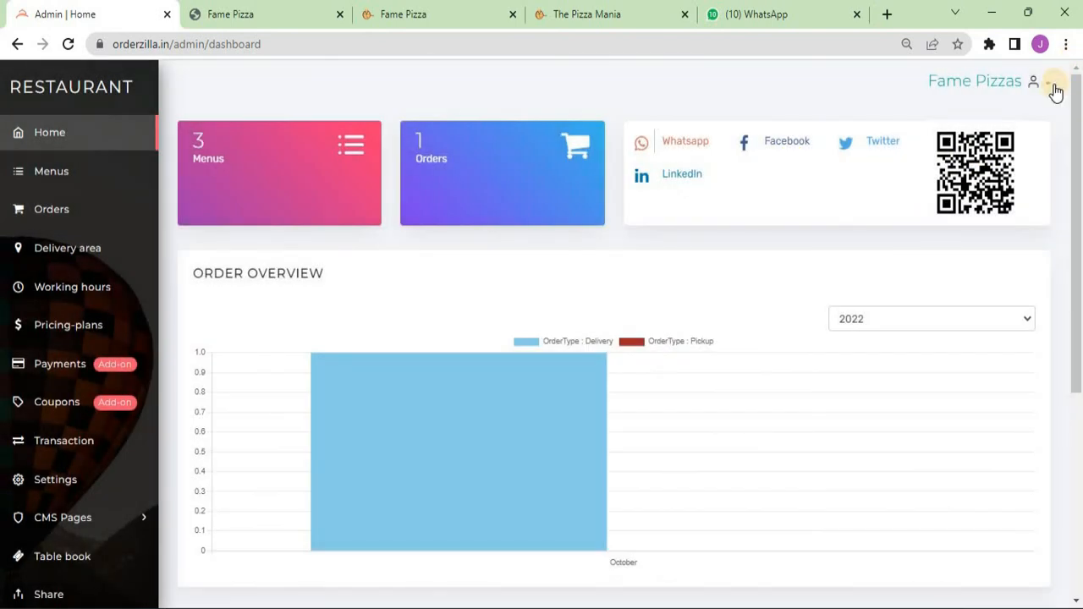
pyautogui.click(1047, 88)
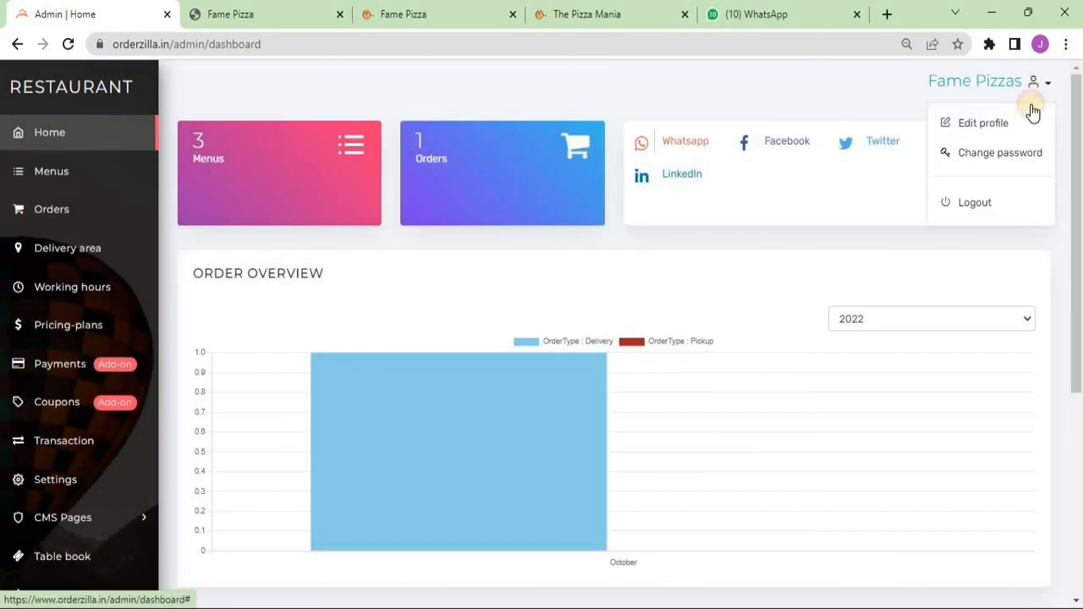
pyautogui.click(973, 203)
pyautogui.click(283, 43)
pyautogui.write('www.order')
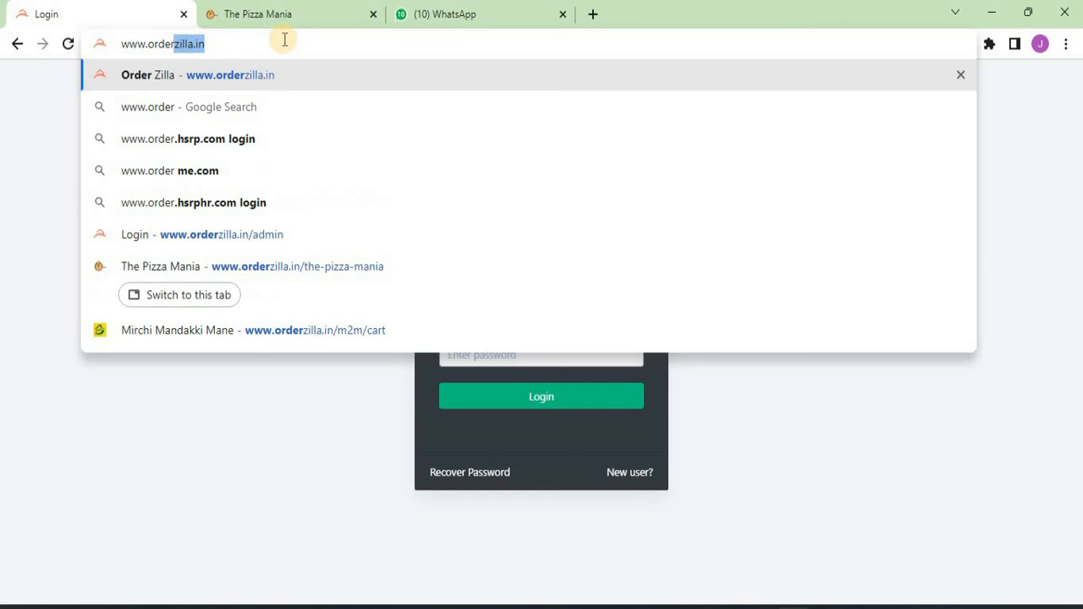
pyautogui.press('End')
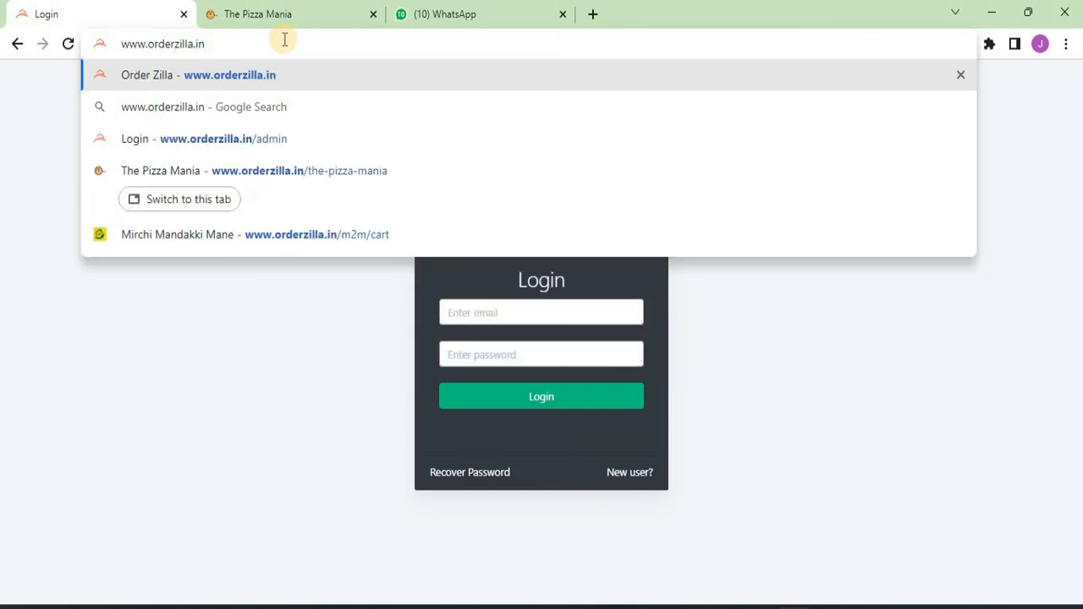
pyautogui.write('/ad')
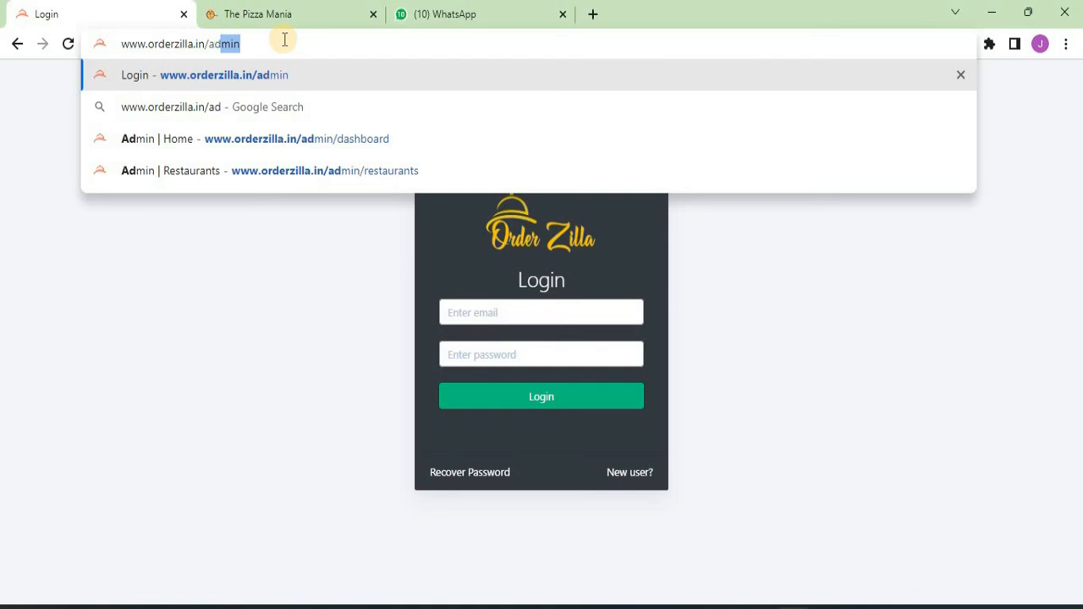
pyautogui.write('mi')
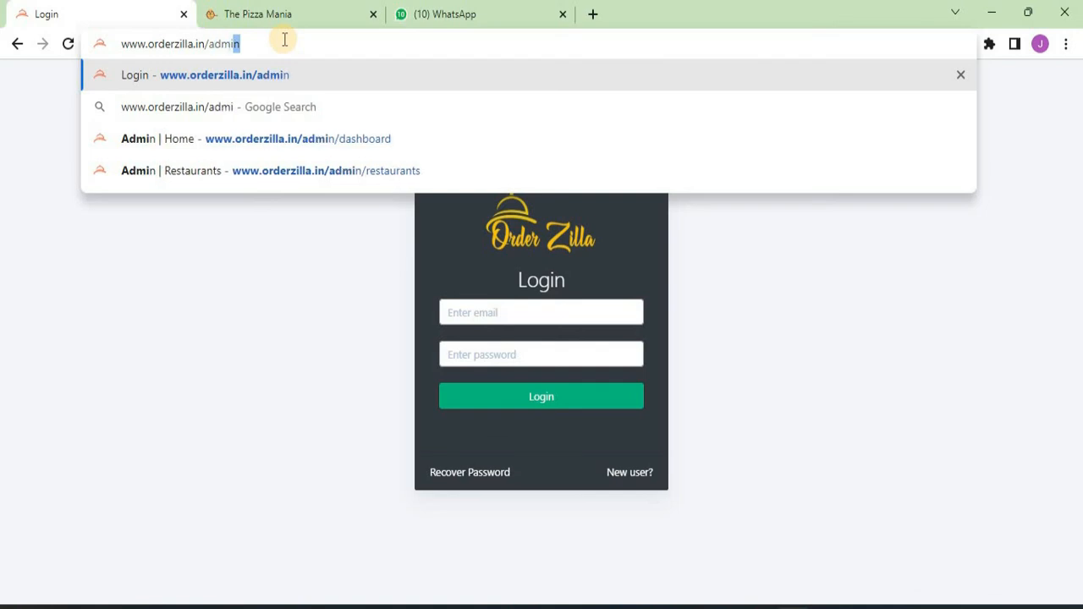
pyautogui.write('n')
pyautogui.press('Return')
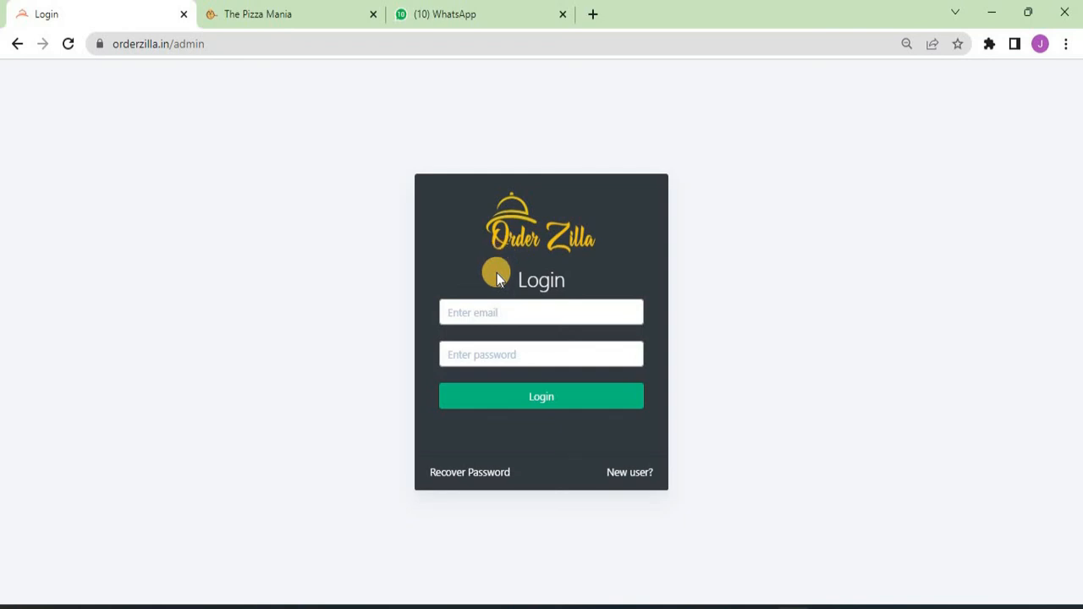
pyautogui.click(480, 314)
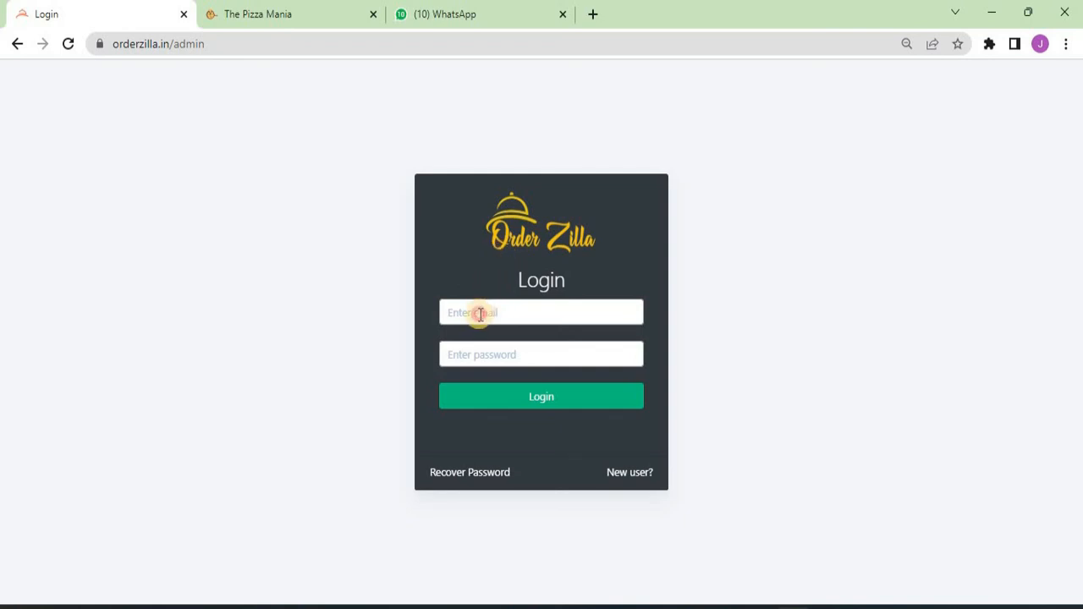